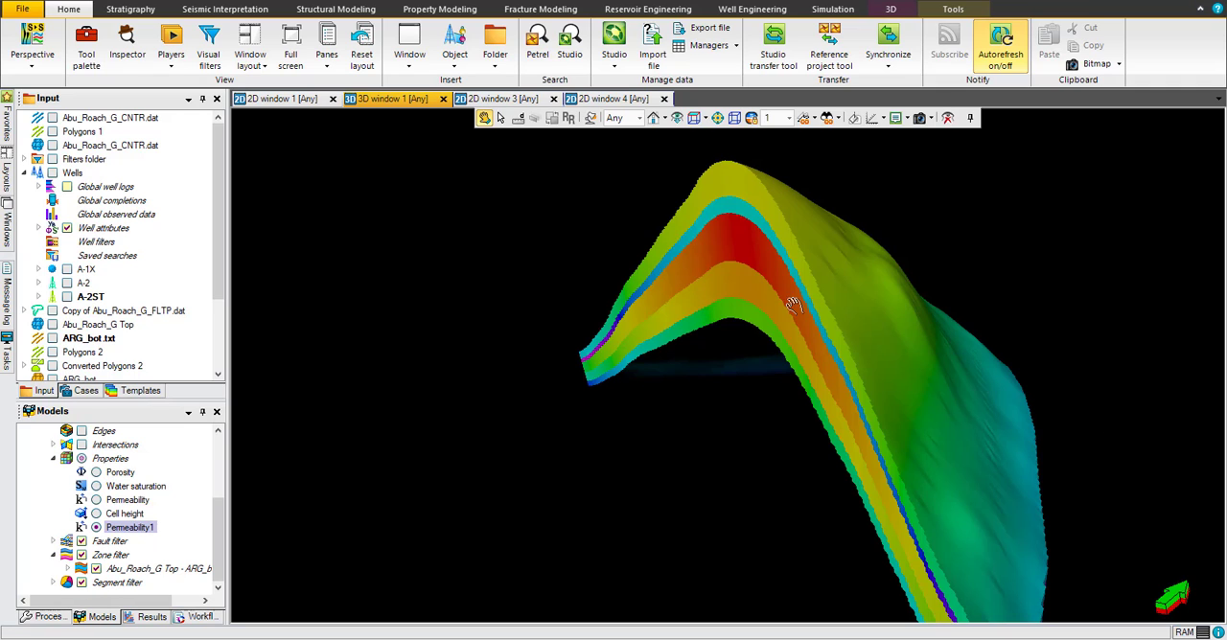
Step: Examine the Permeability1 property on the Model_final grid in 3D and compare it with Permeability, Porosity and Water saturation
mouse_move(779, 307)
mouse_down()
mouse_move(743, 307)
mouse_move(784, 277)
mouse_move(793, 304)
mouse_up()
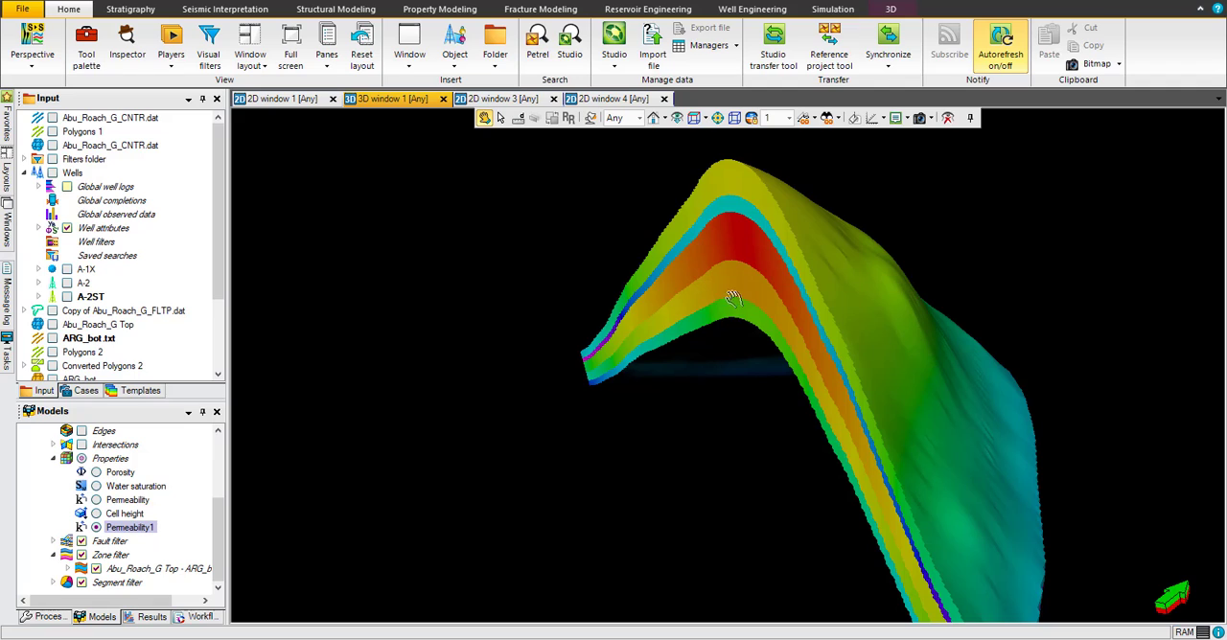
drag(760, 280, 954, 336)
drag(827, 278, 808, 326)
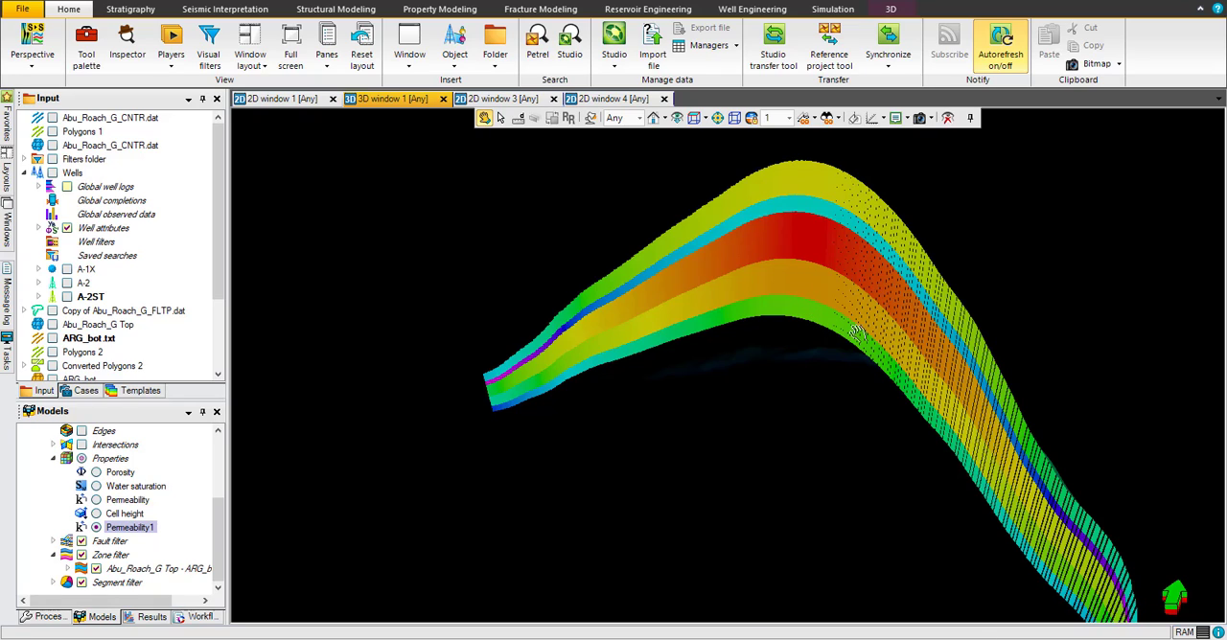
drag(850, 322, 835, 261)
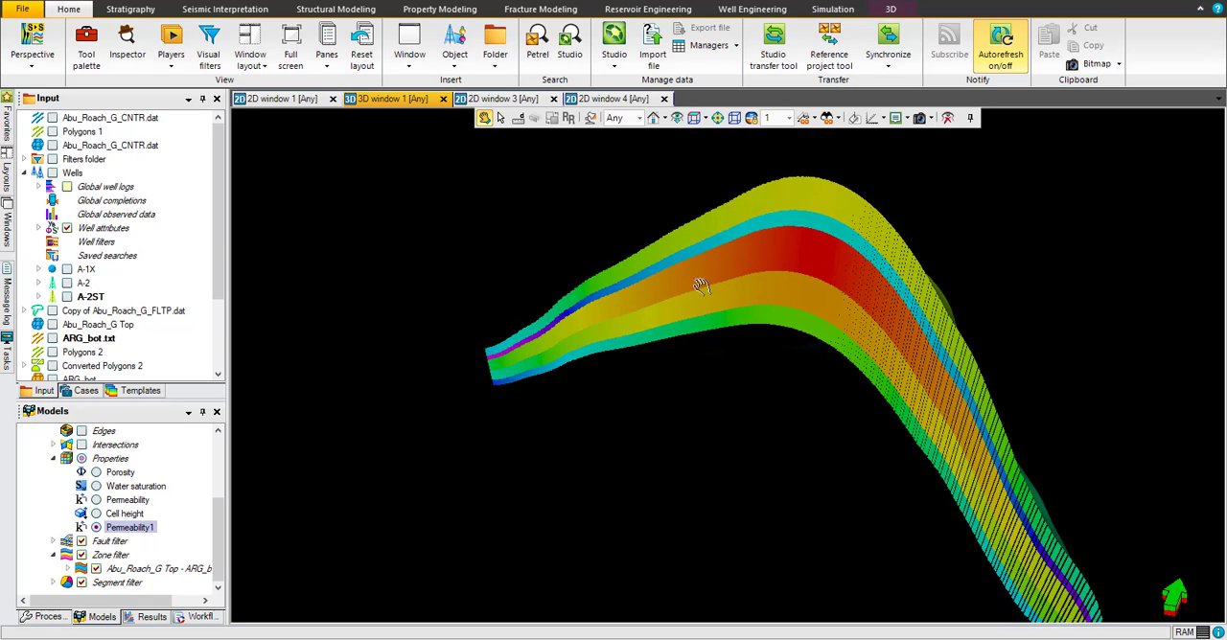
click(96, 528)
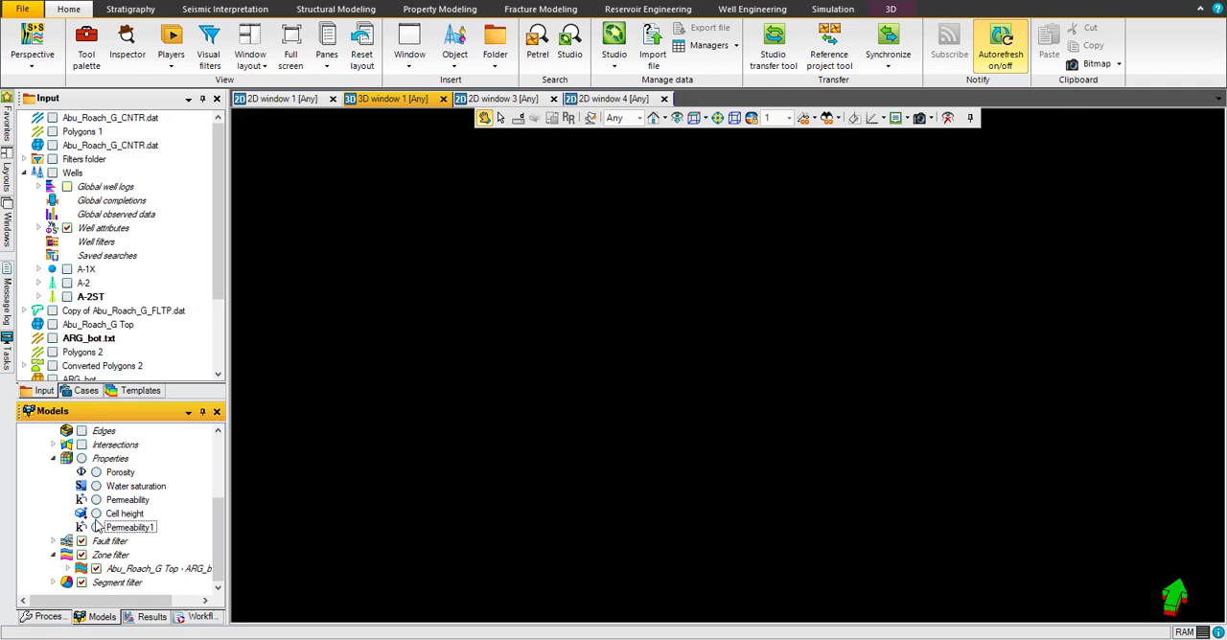
click(96, 500)
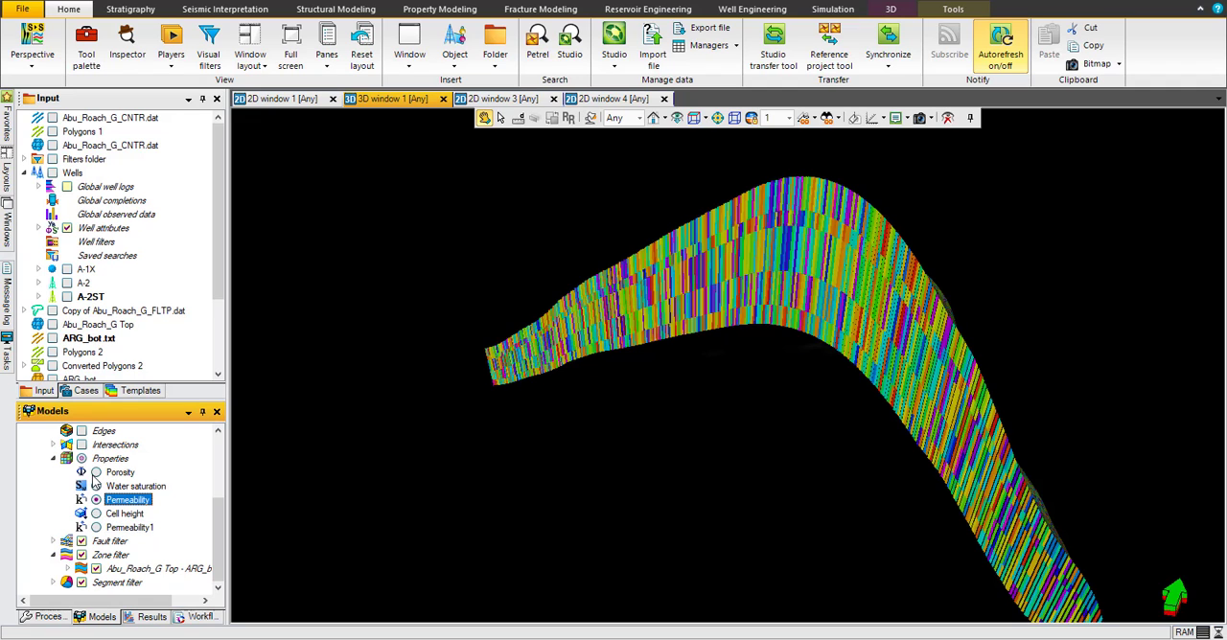
click(96, 474)
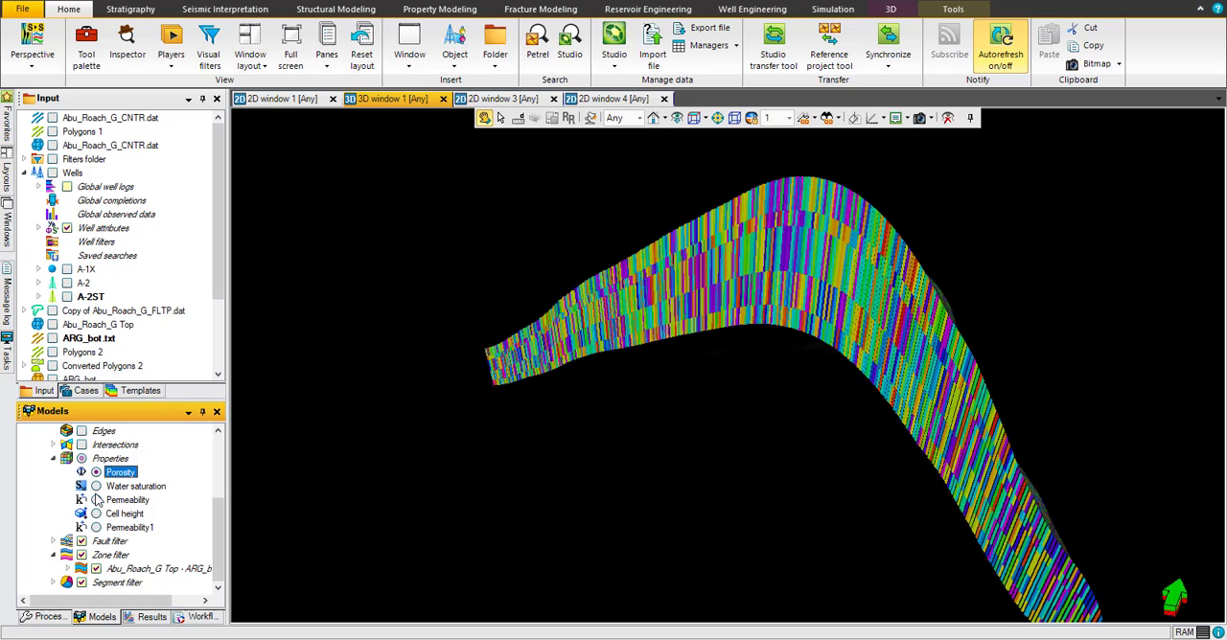
click(96, 487)
click(96, 528)
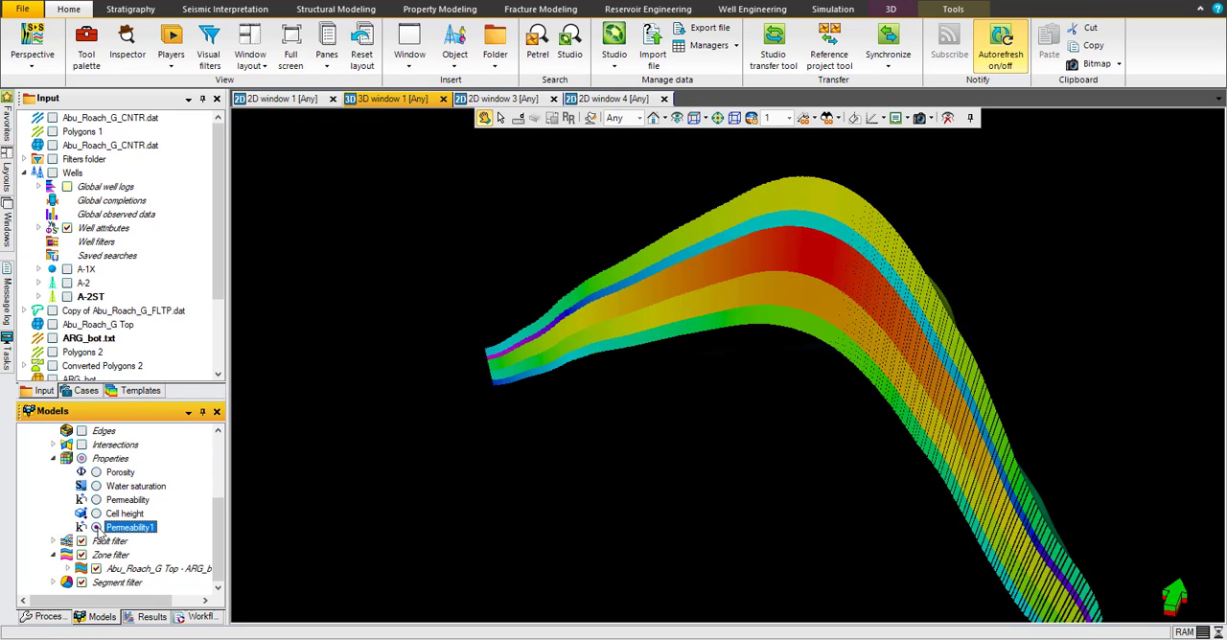
click(639, 402)
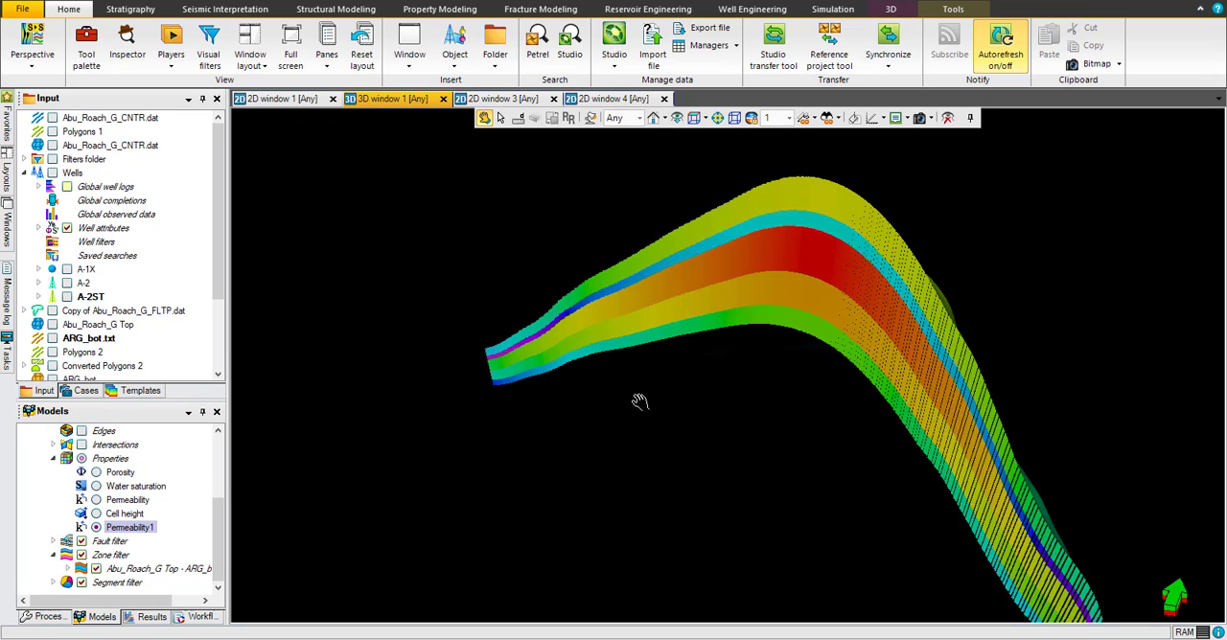
Step: Collapse Model_final in the model tree and hide it from the 3D window
click(220, 532)
drag(222, 532, 222, 482)
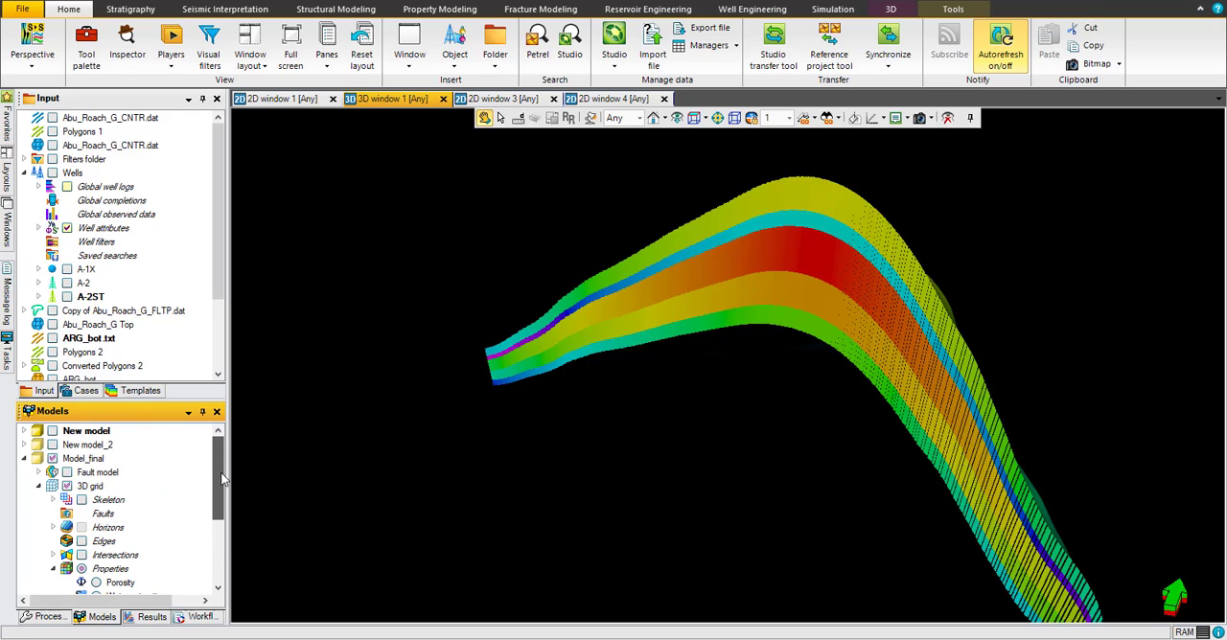
click(25, 459)
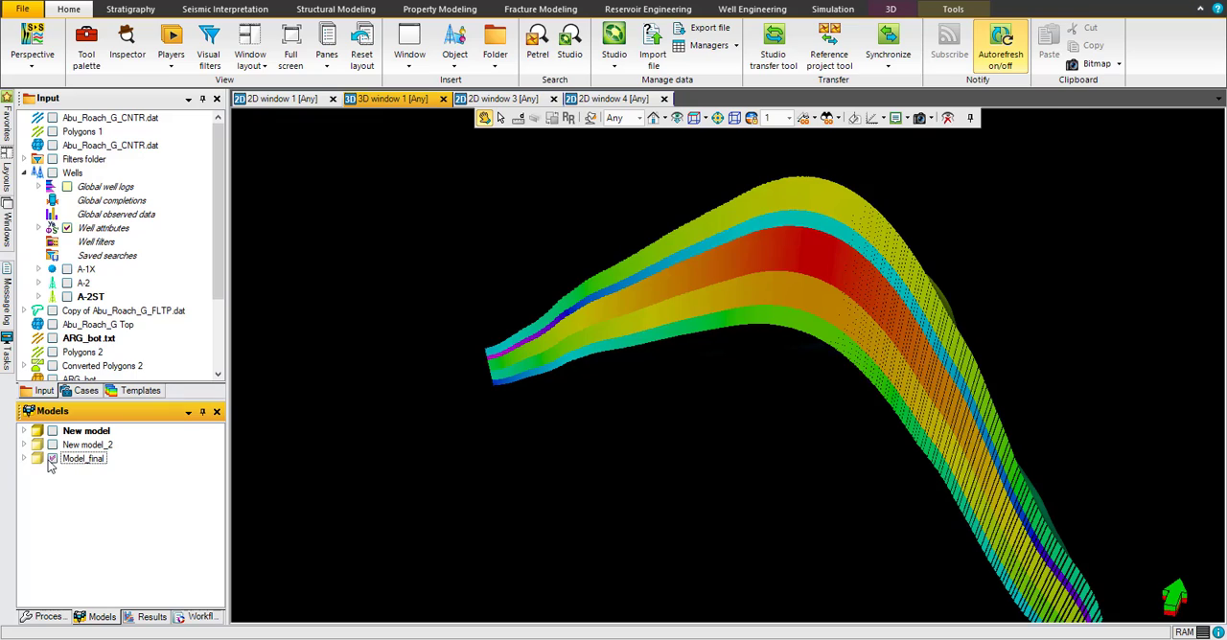
click(52, 459)
Step: Duplicate the model named New model and rename the copy FANARCO
click(81, 433)
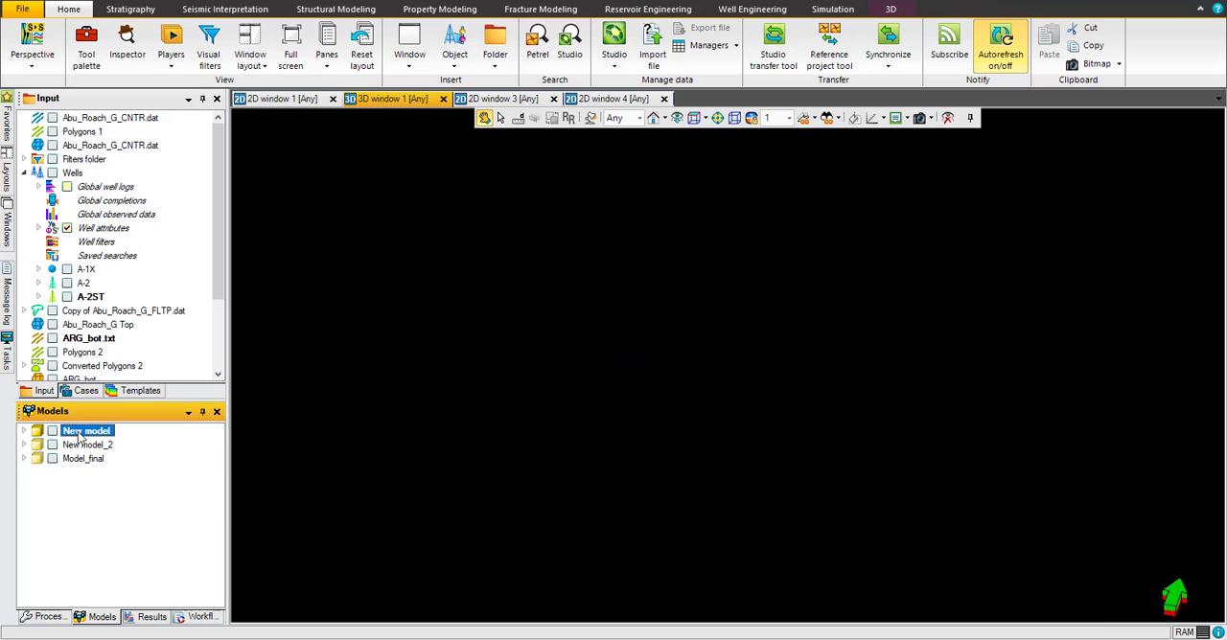
key(ctrl+c)
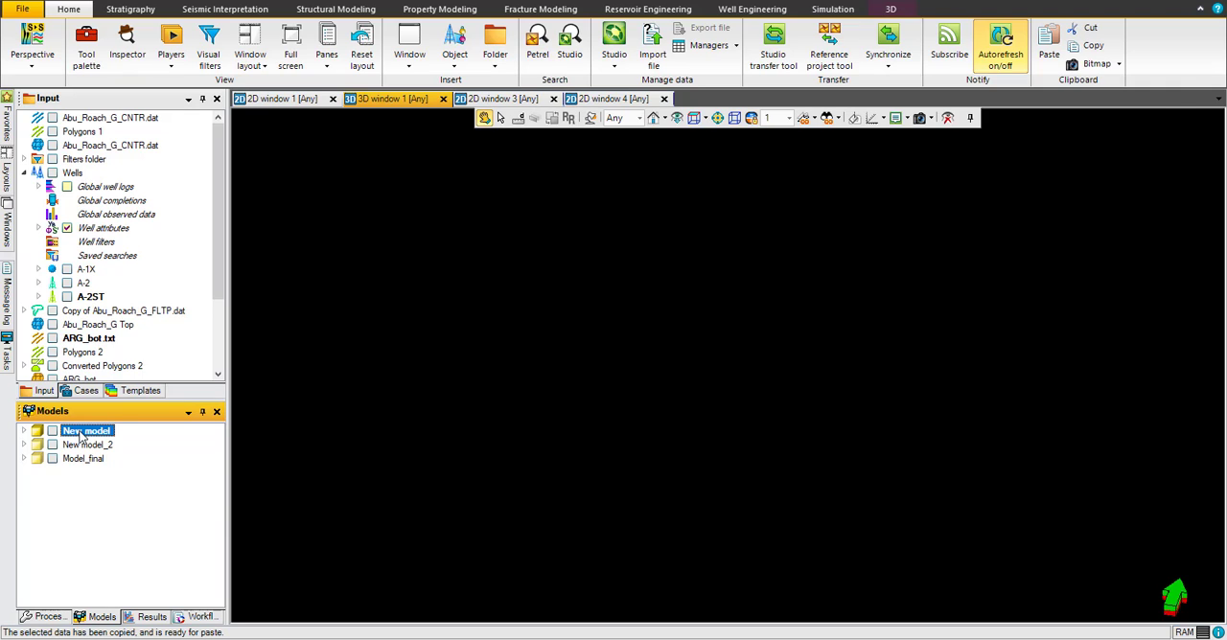
key(ctrl+v)
click(90, 475)
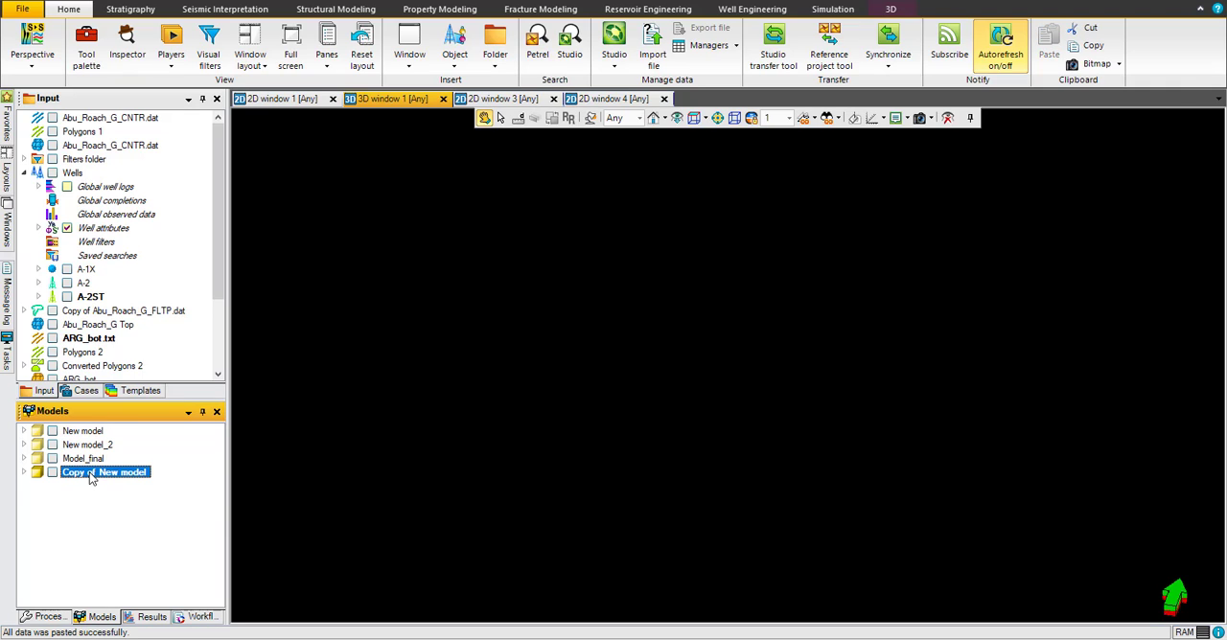
click(90, 475)
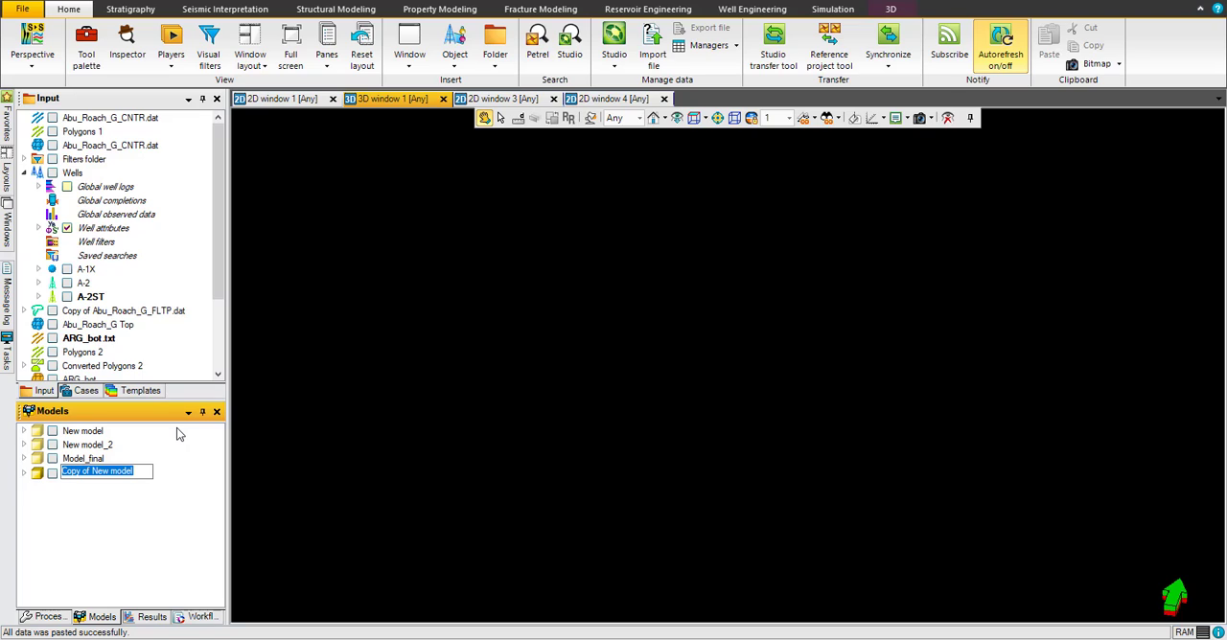
text(FANARCO)
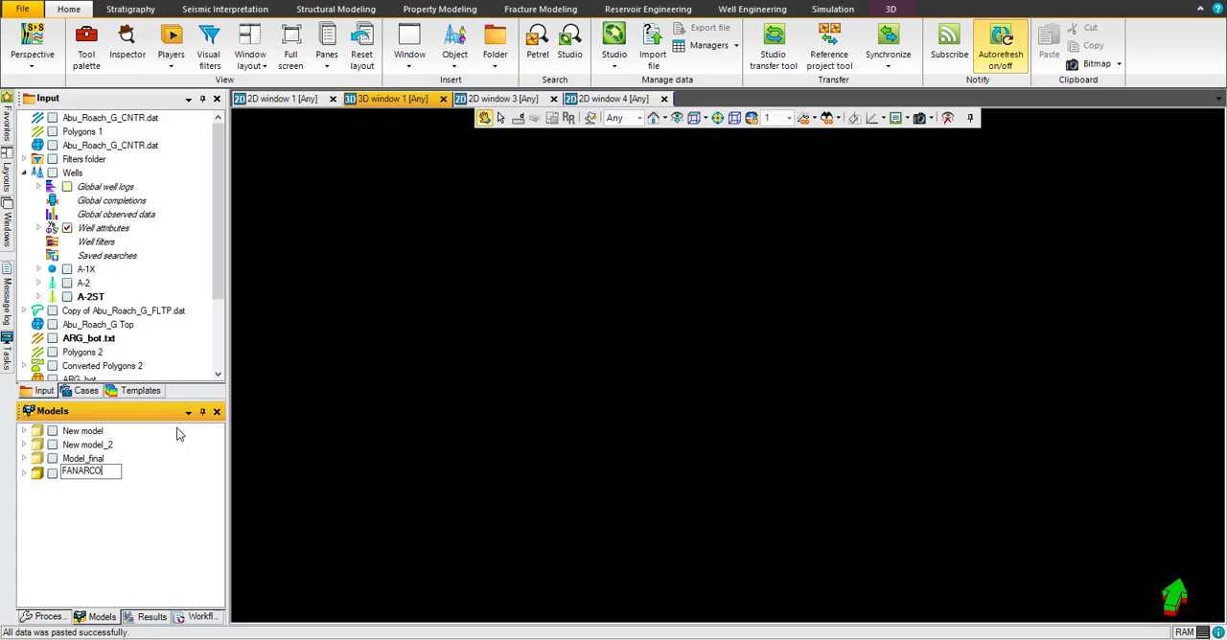
key(Return)
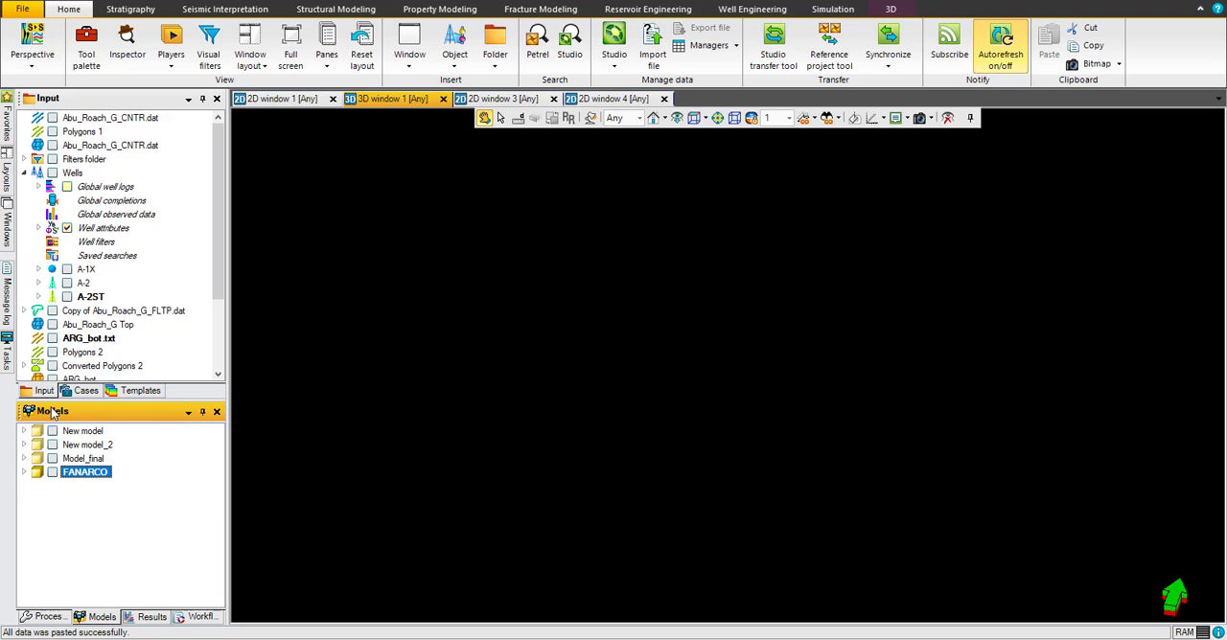
Step: Expand the FANARCO model's 3D grid and display its skeleton in the 3D window
click(25, 473)
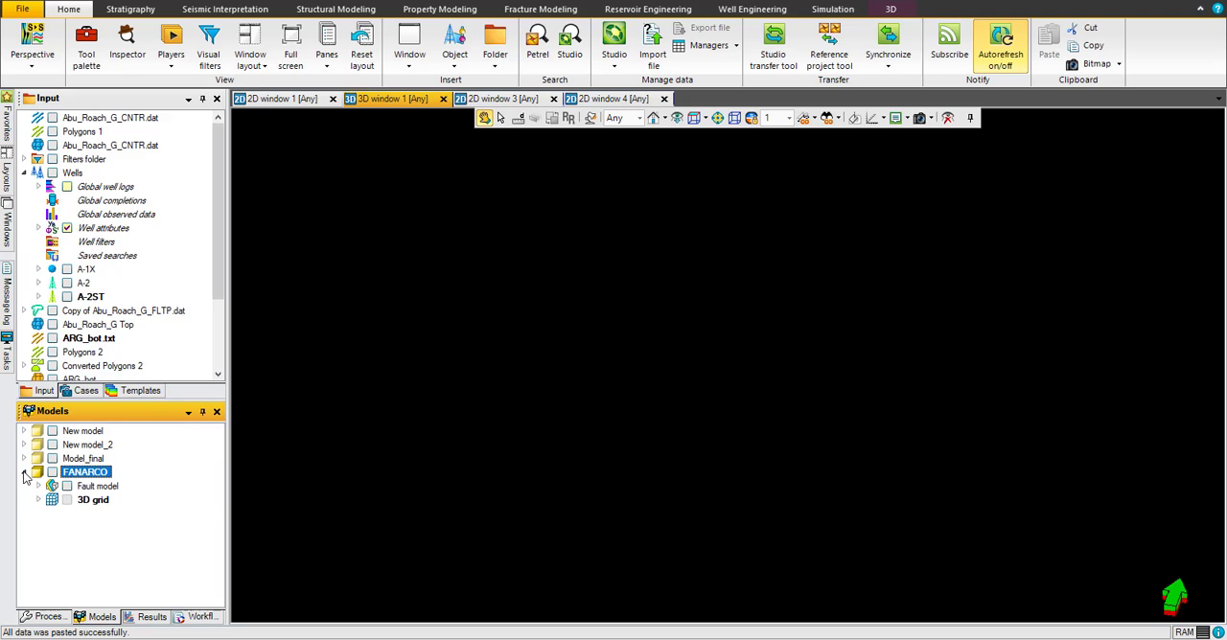
click(39, 501)
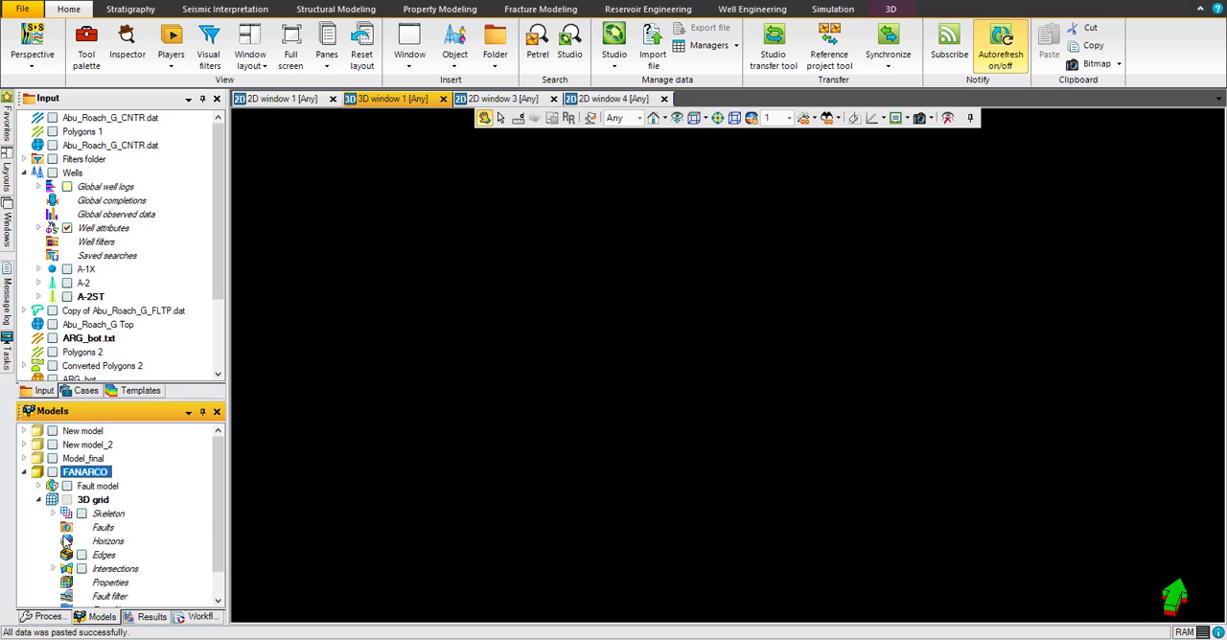
click(82, 514)
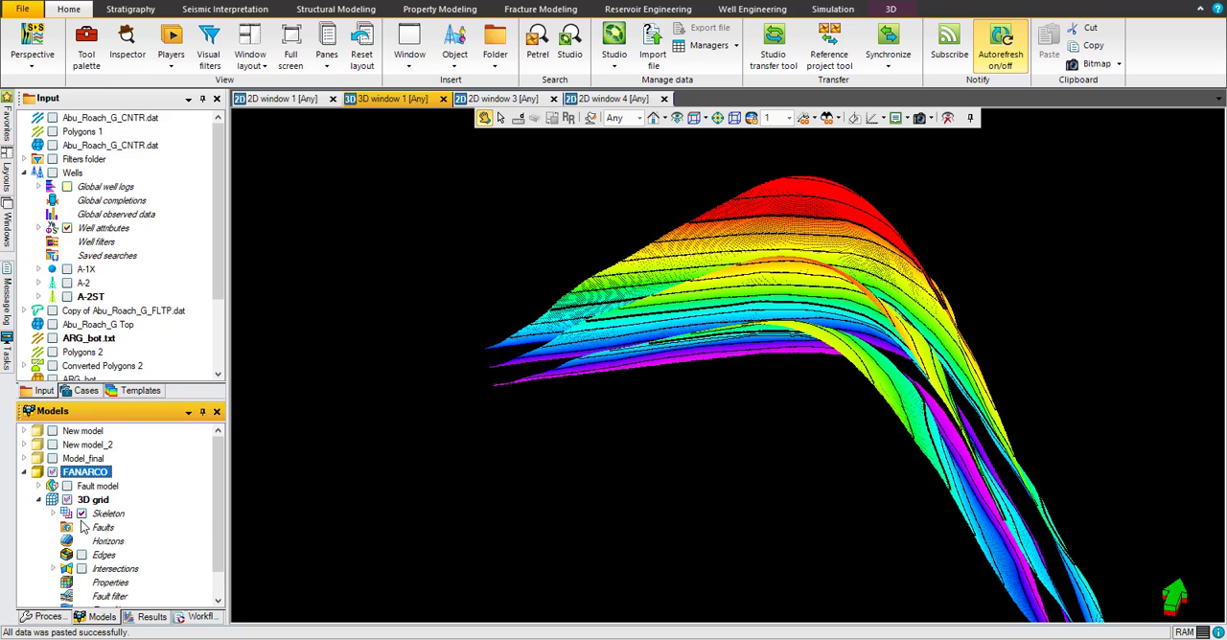
drag(765, 322, 844, 306)
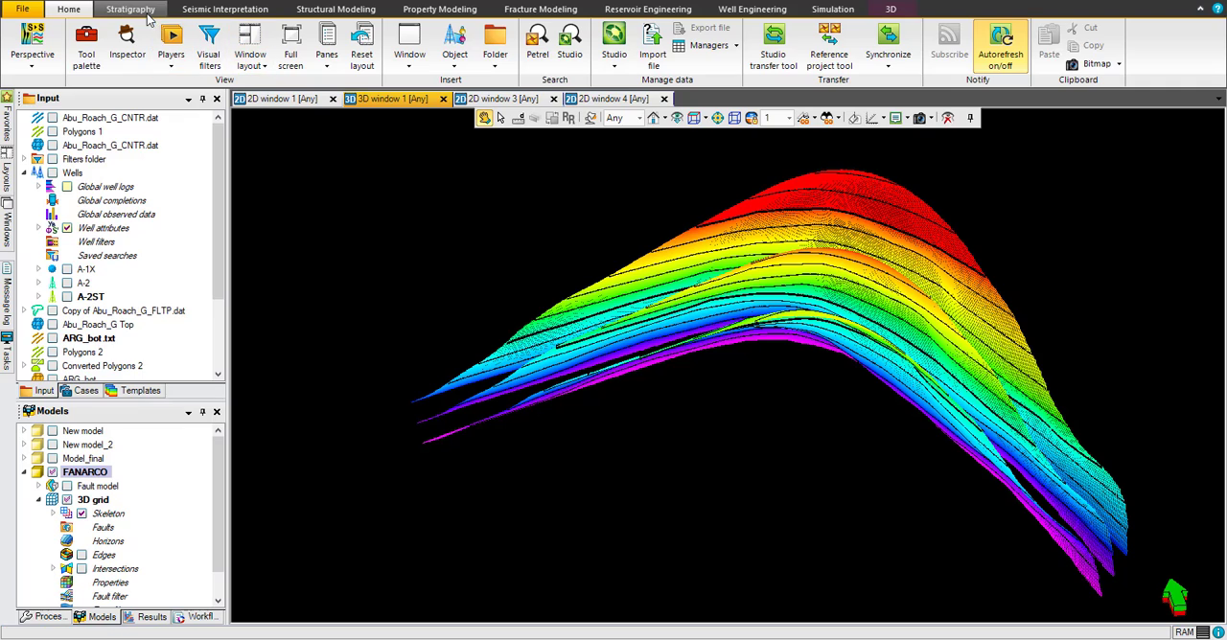
Step: Start the Make horizons process for the FANARCO 3D grid and append two horizon rows
click(323, 11)
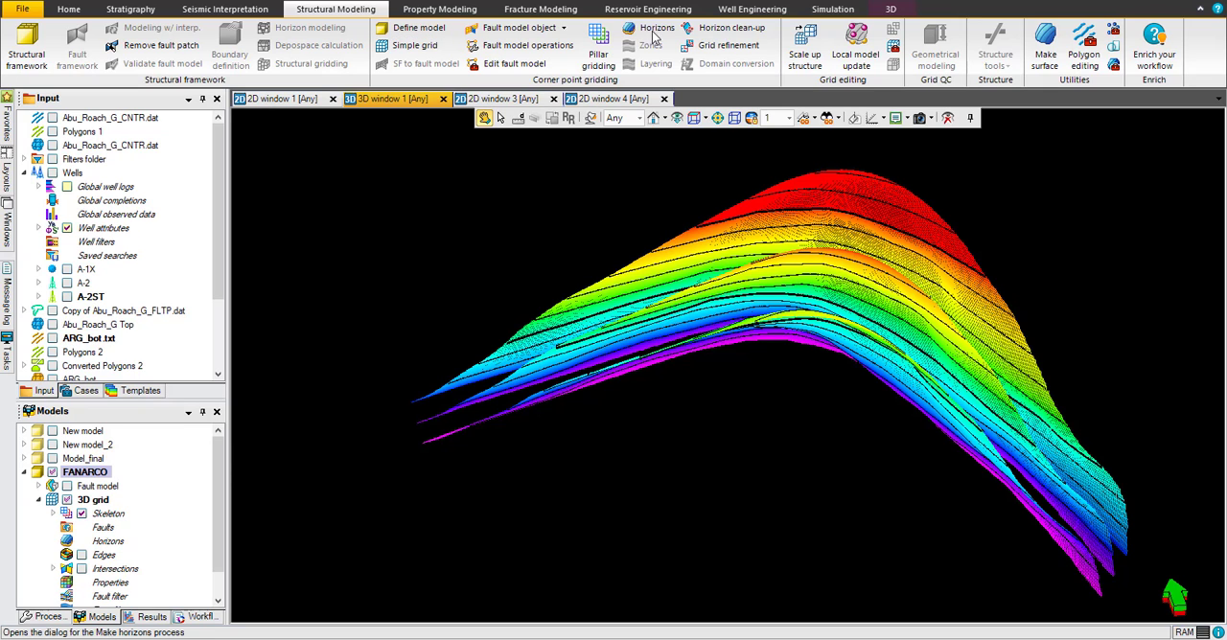
click(656, 31)
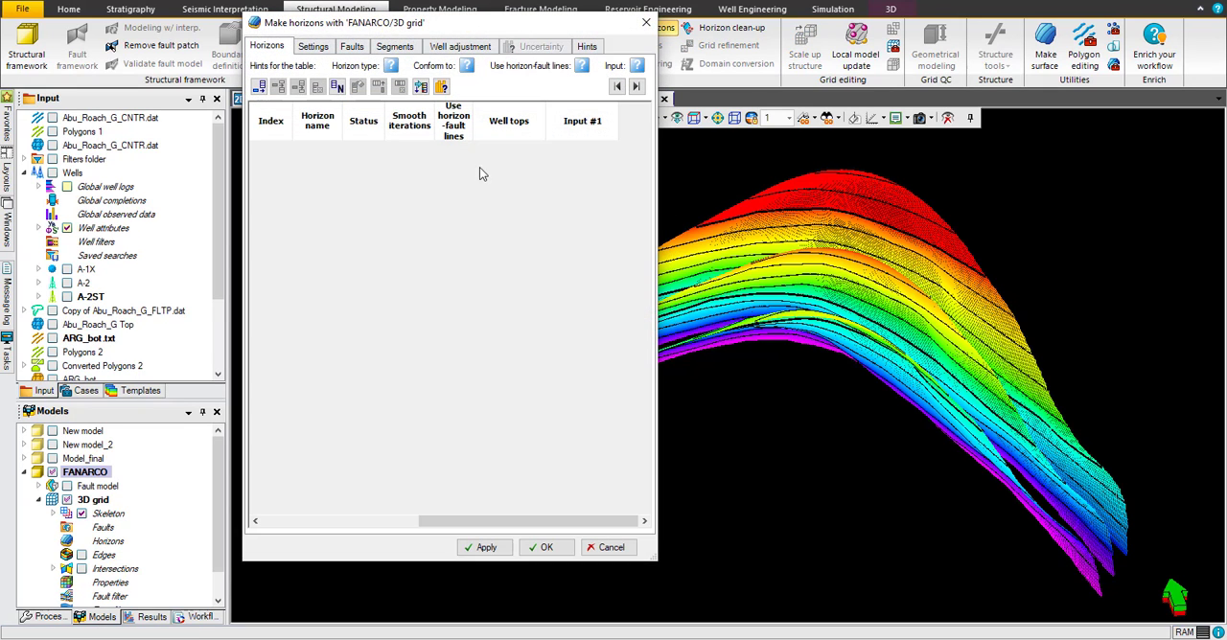
drag(466, 36, 624, 43)
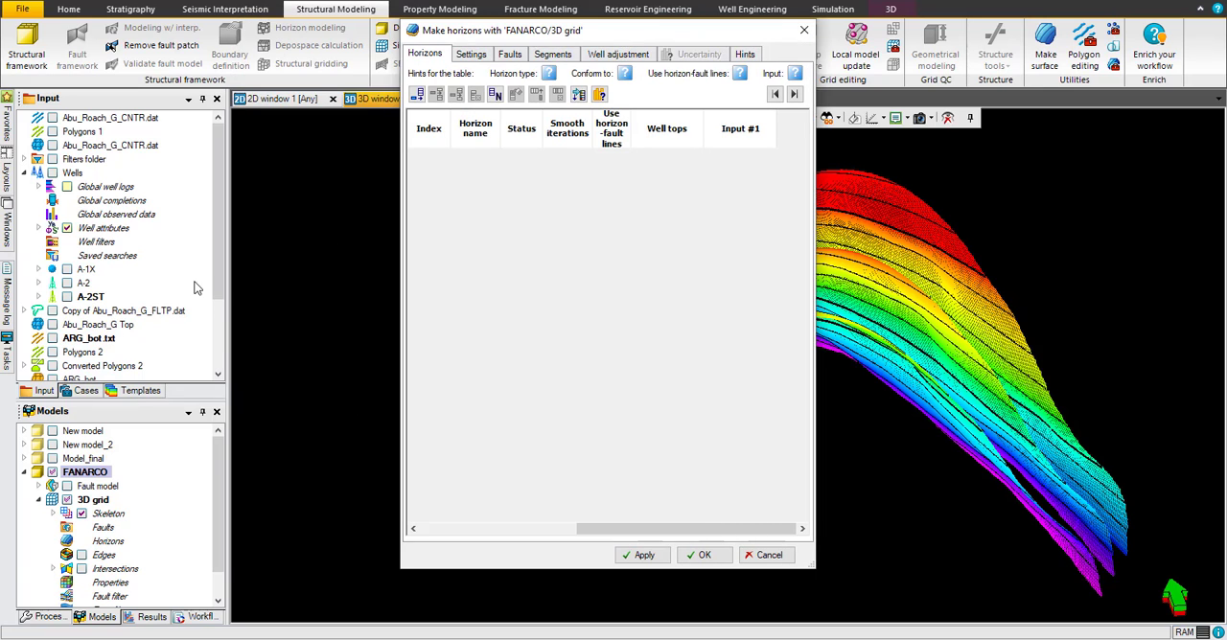
click(216, 338)
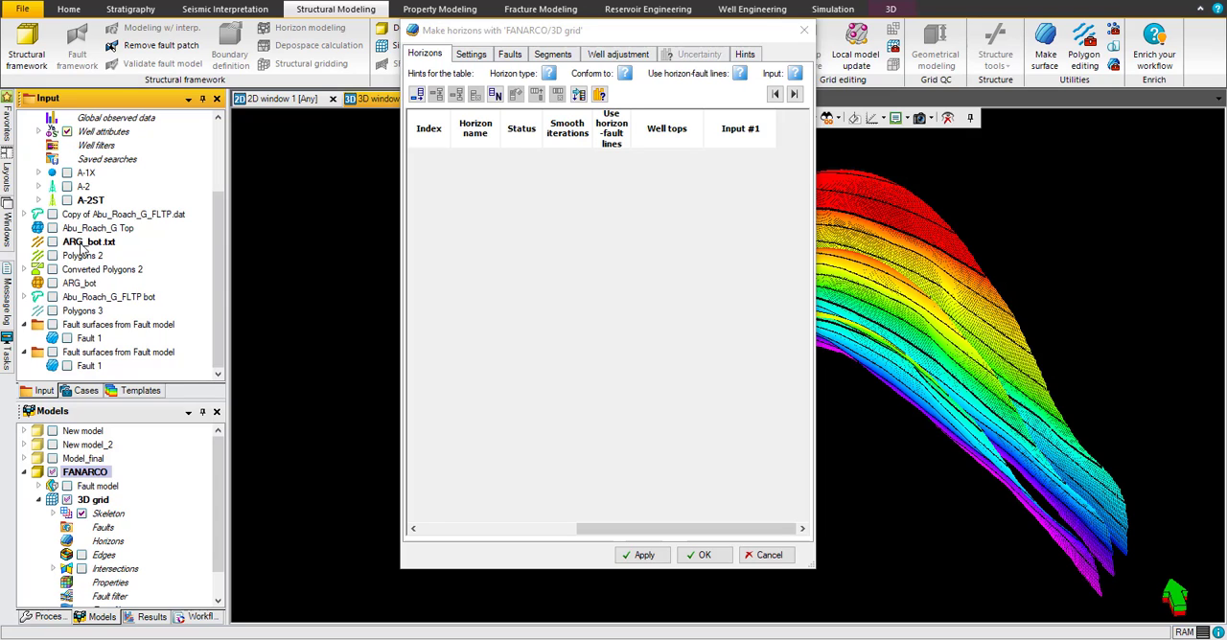
click(98, 231)
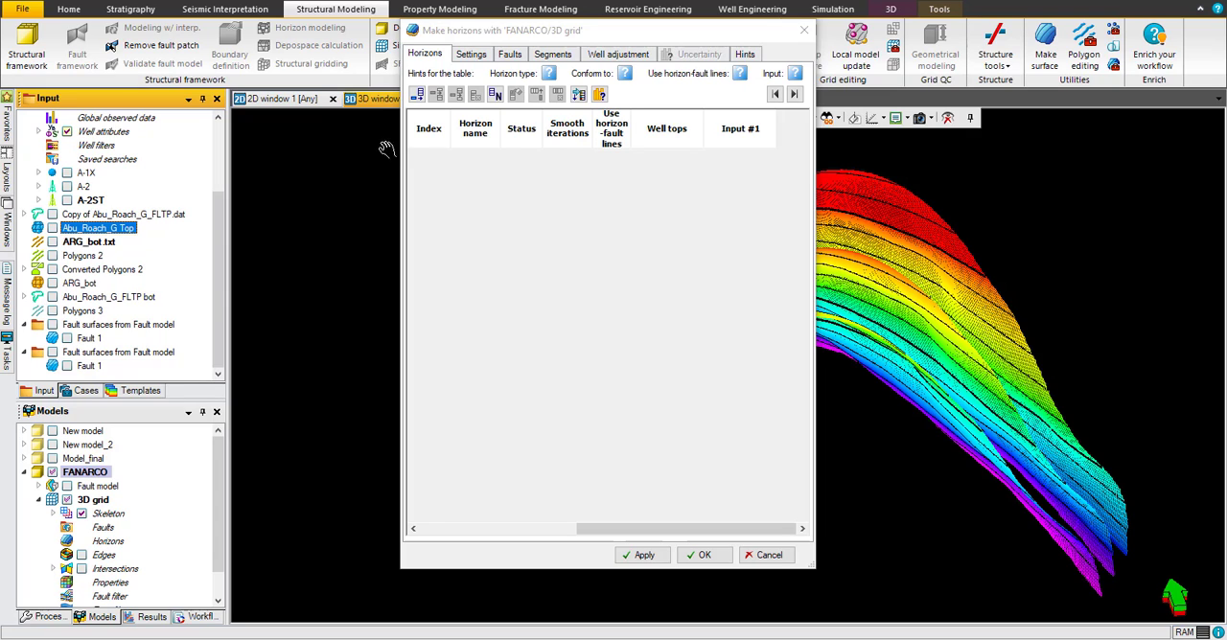
click(418, 95)
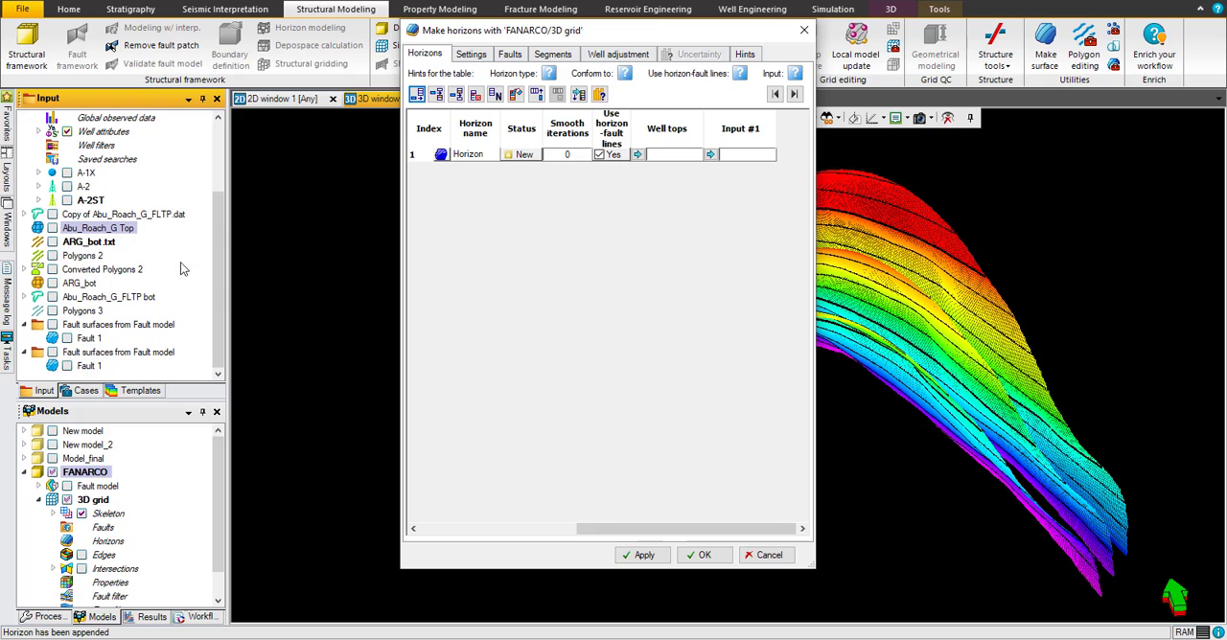
click(82, 284)
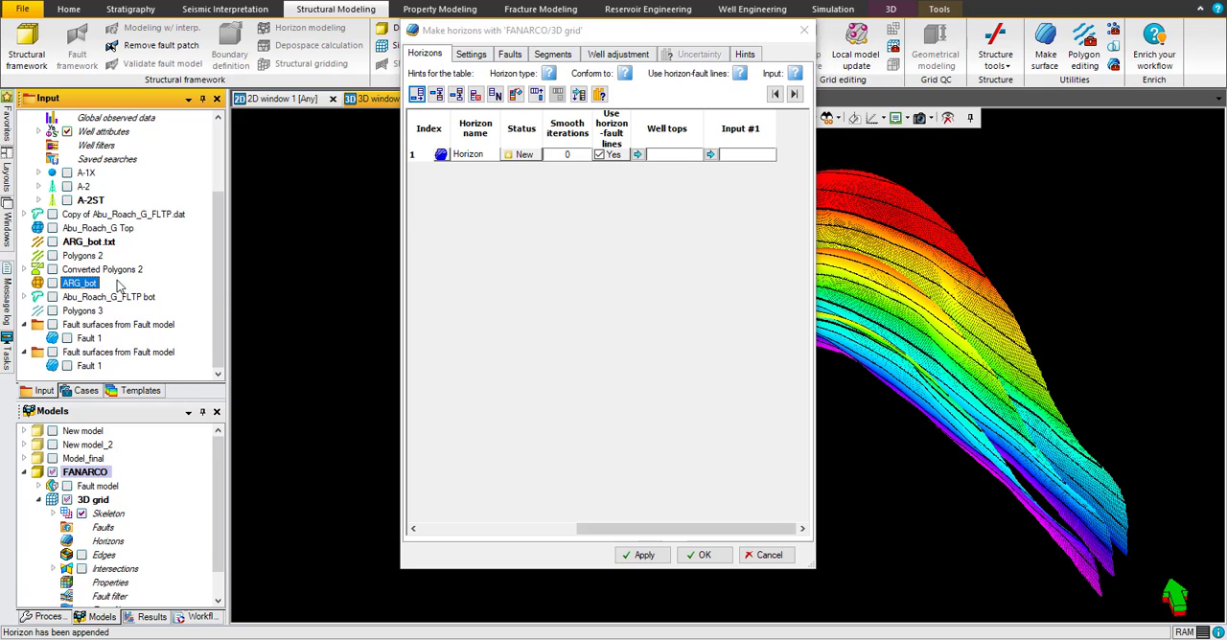
click(418, 95)
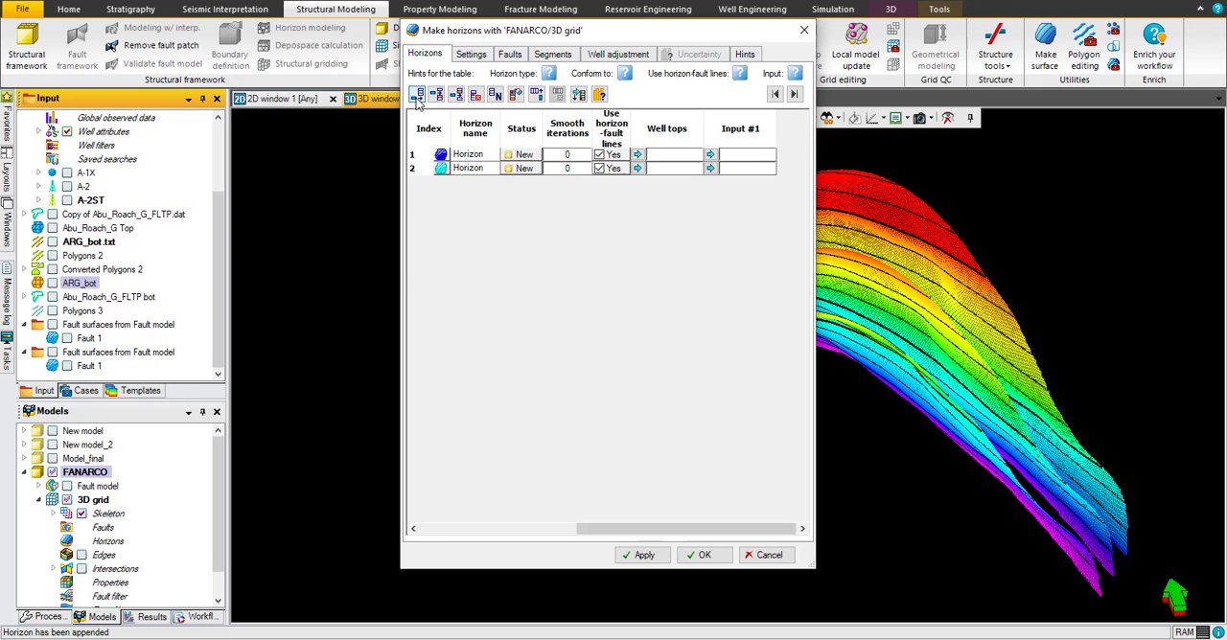
Step: Assign Abu_Roach_G Top as input for horizon 1 and ARG_bot for horizon 2, and generate the horizons
click(738, 156)
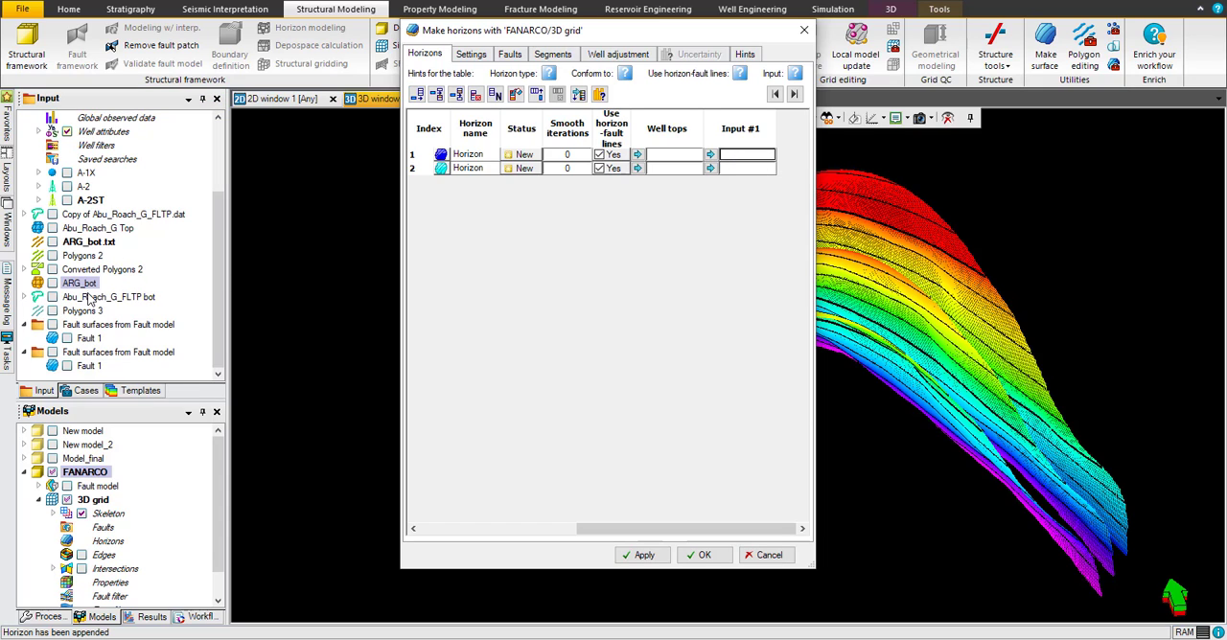
click(87, 284)
click(711, 168)
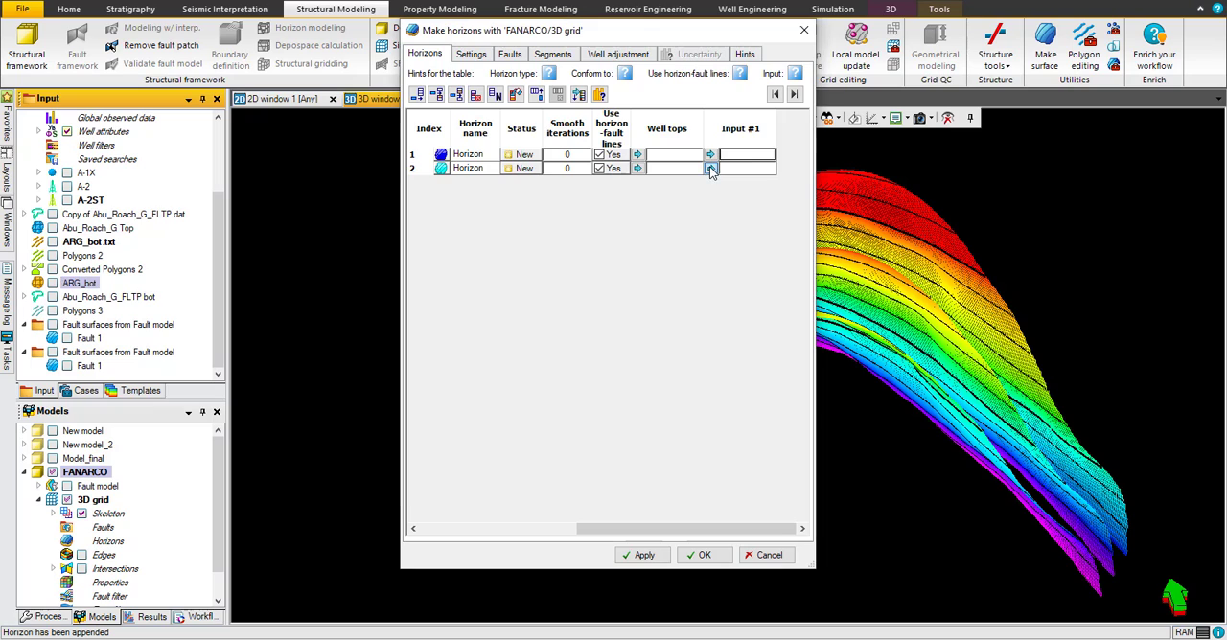
click(100, 228)
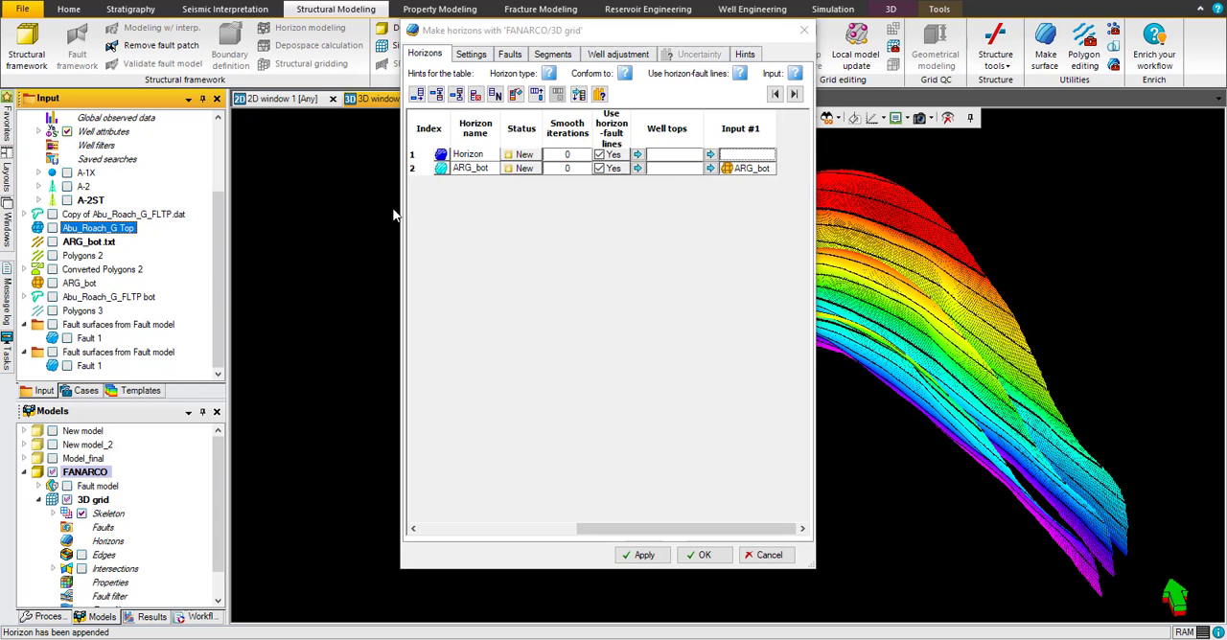
click(711, 154)
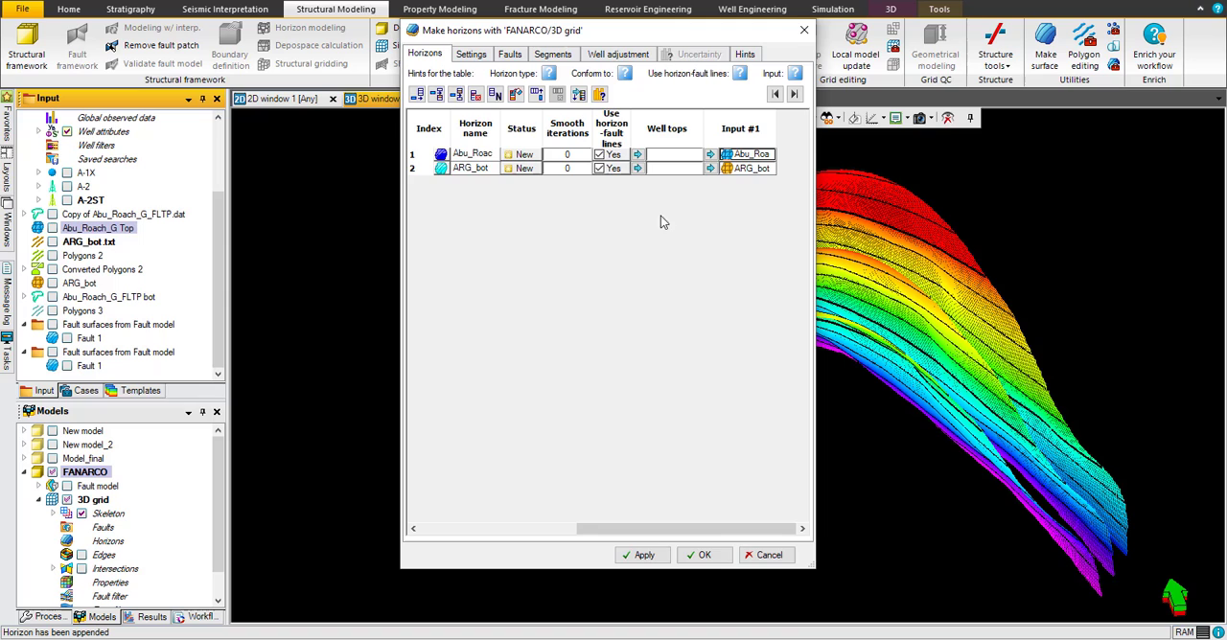
click(642, 556)
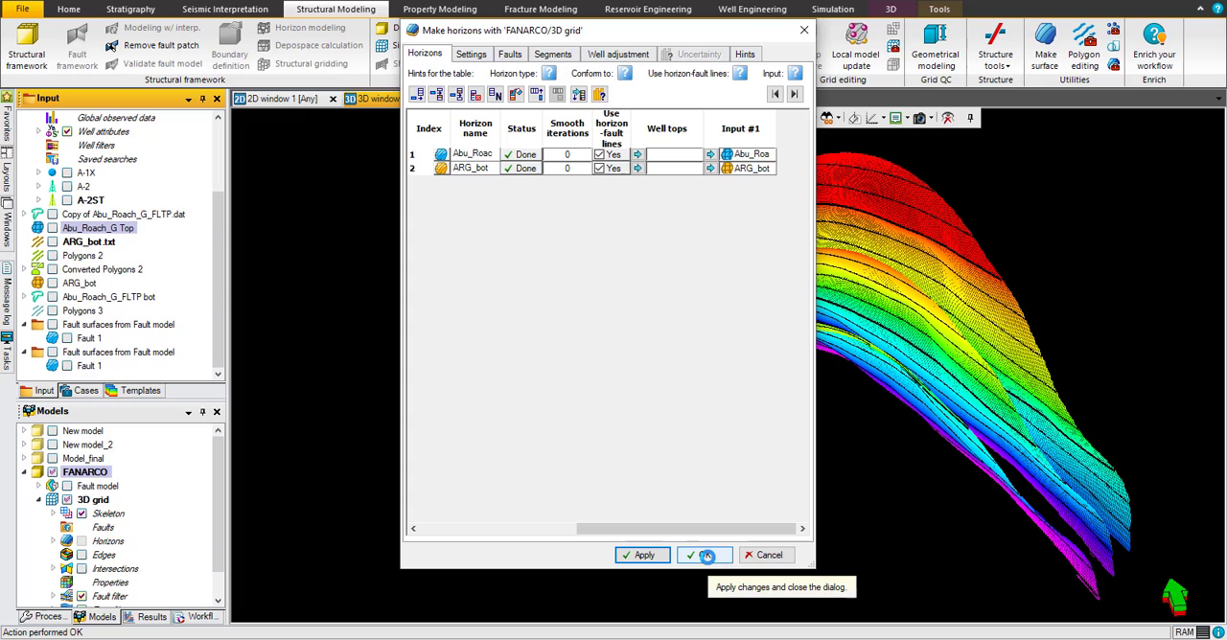
click(706, 556)
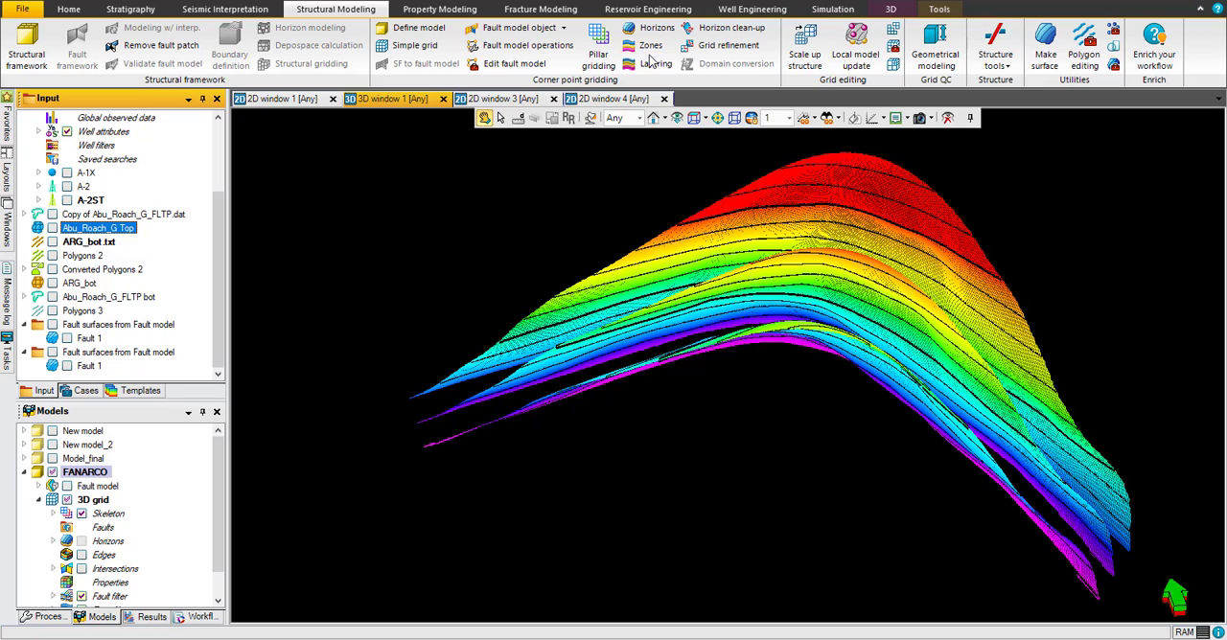
Step: Start the Make zones process for the FANARCO 3D grid and append five zones between Abu_Roach_G Top and ARG_bot
click(650, 45)
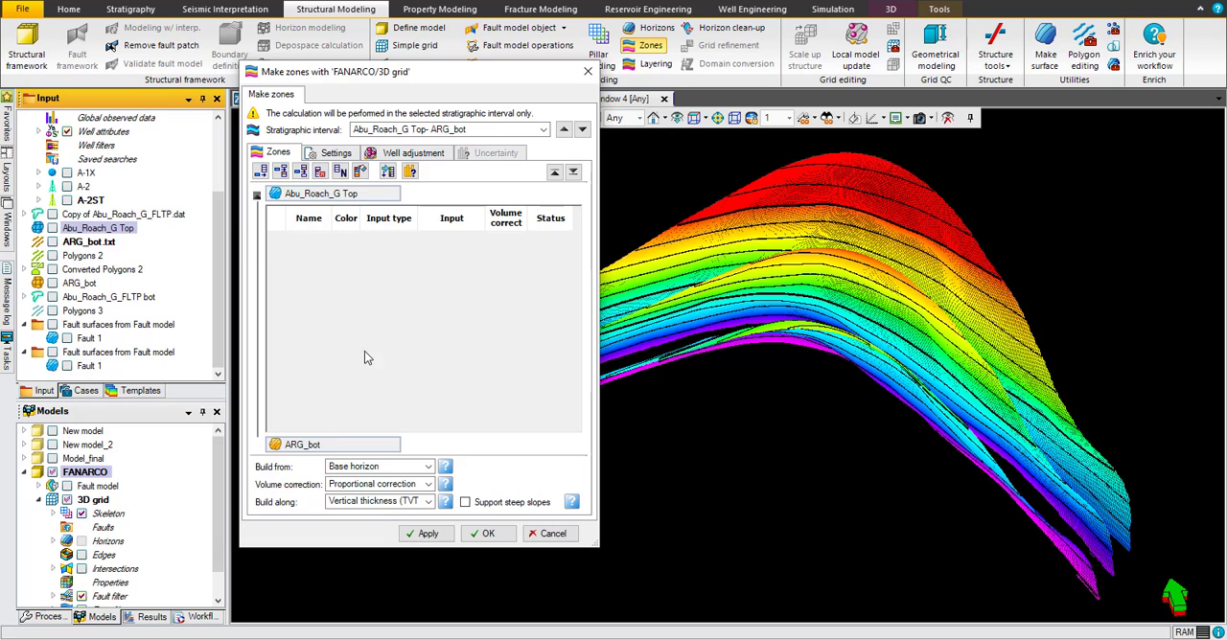
click(341, 171)
double_click(643, 296)
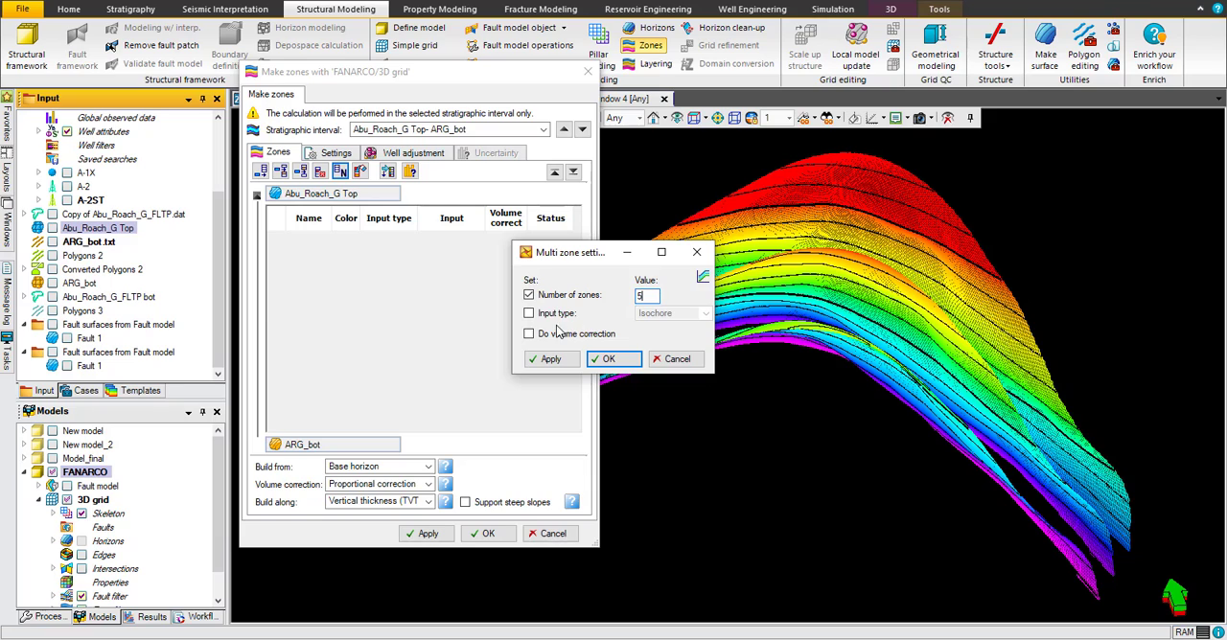
click(529, 314)
click(682, 317)
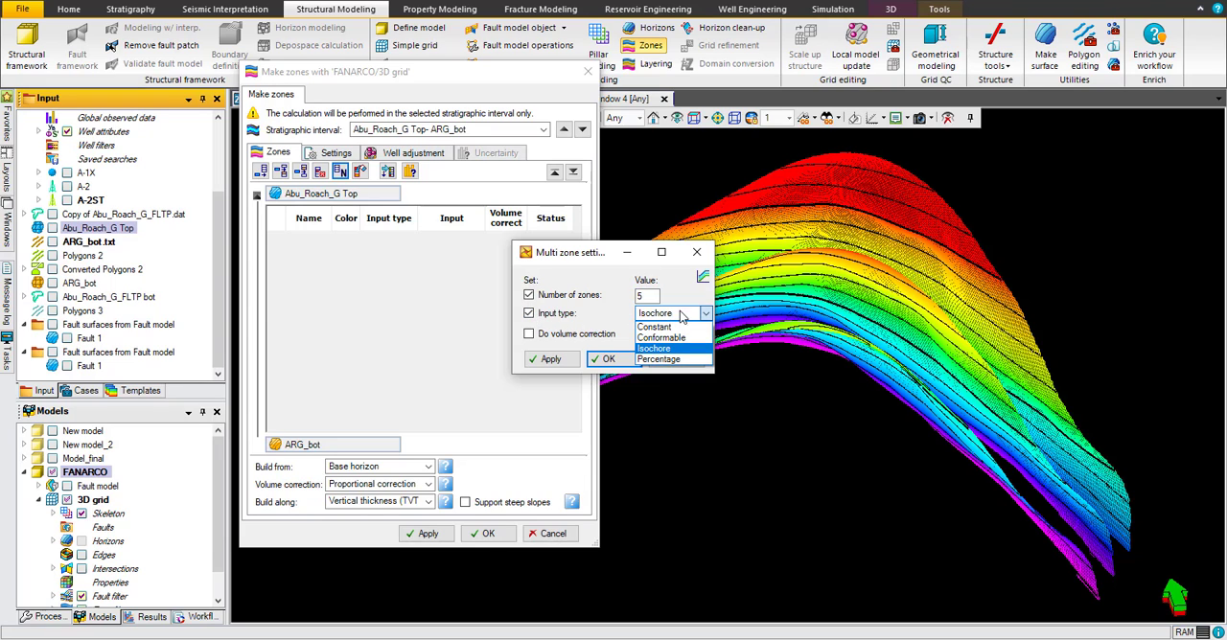
click(687, 318)
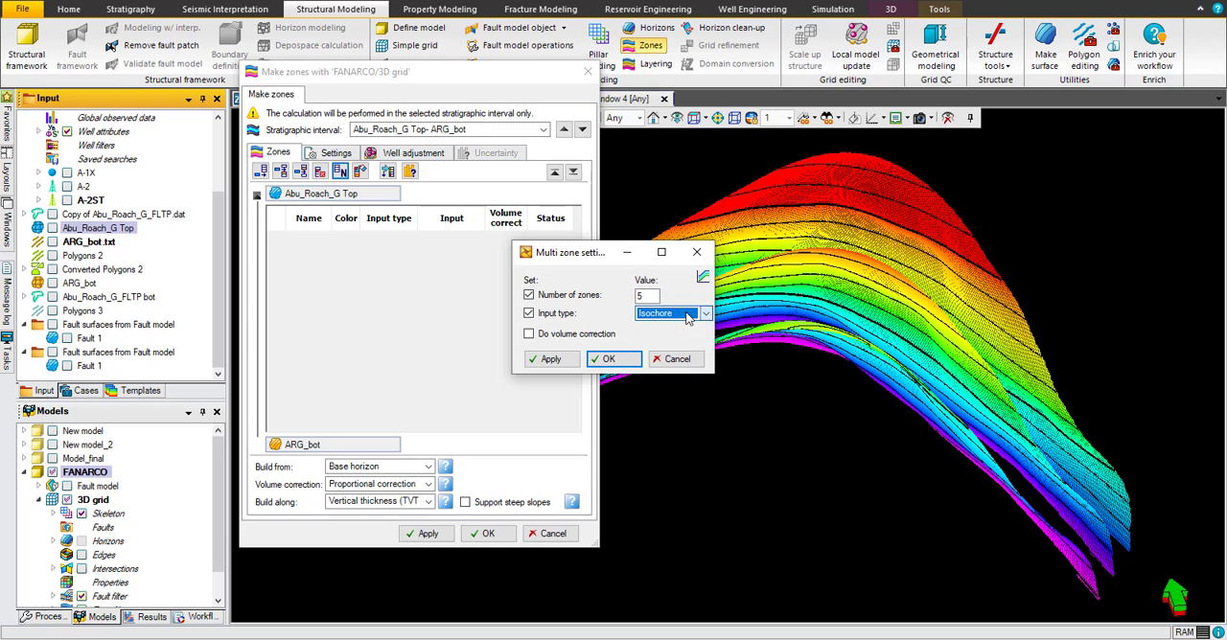
click(530, 316)
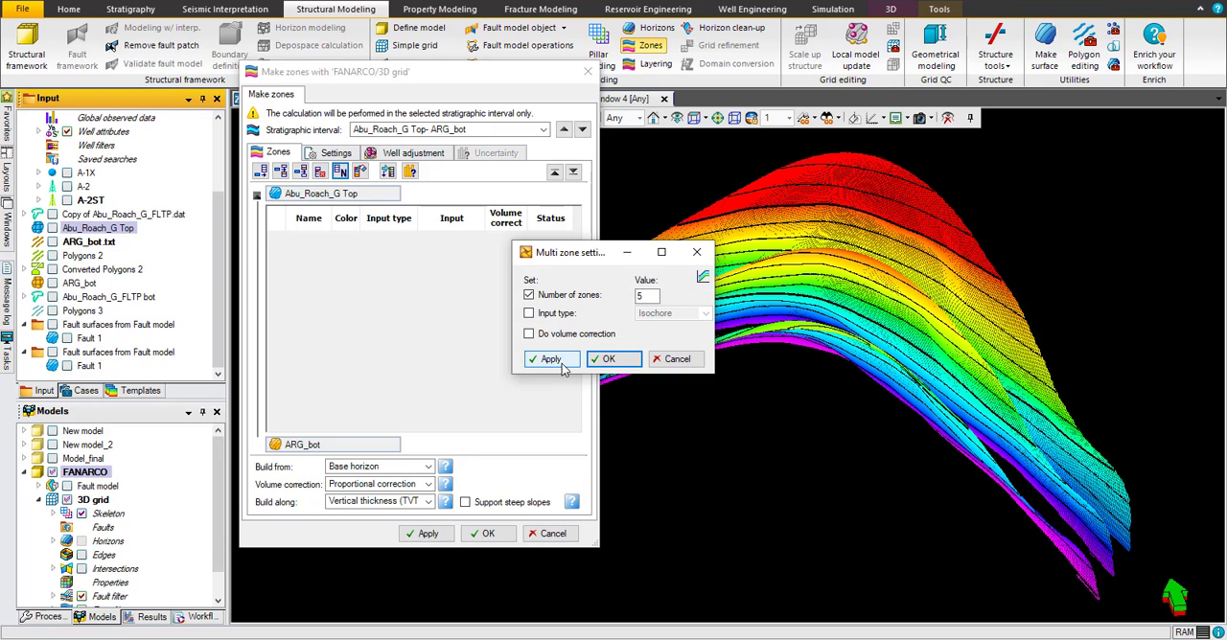
click(554, 360)
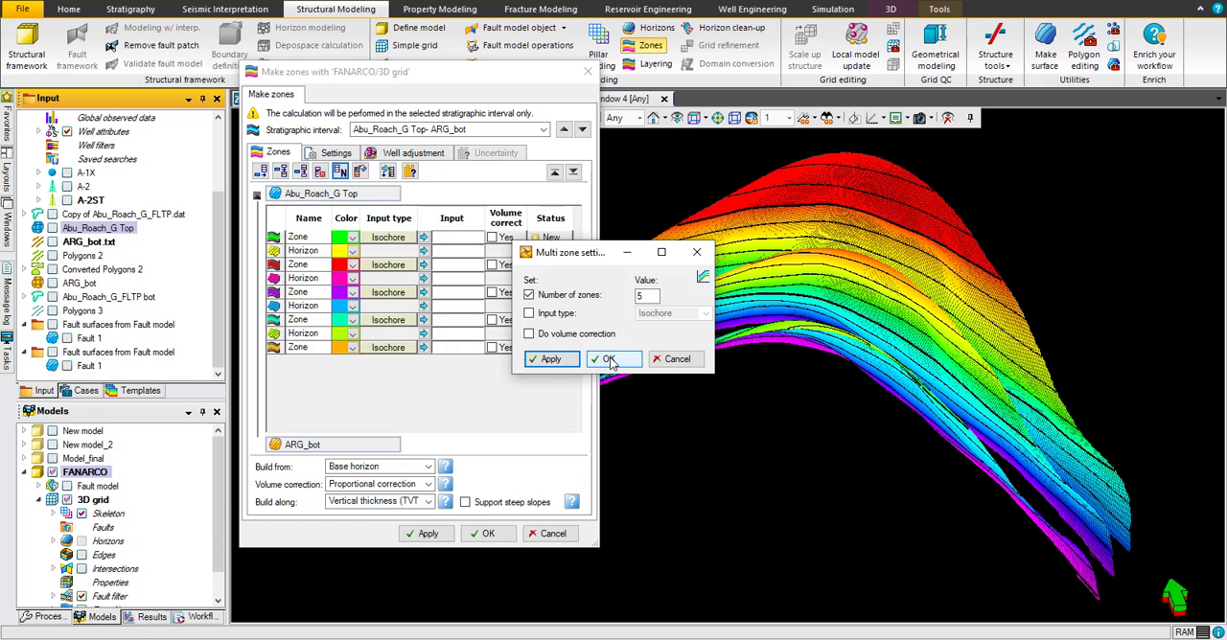
click(610, 360)
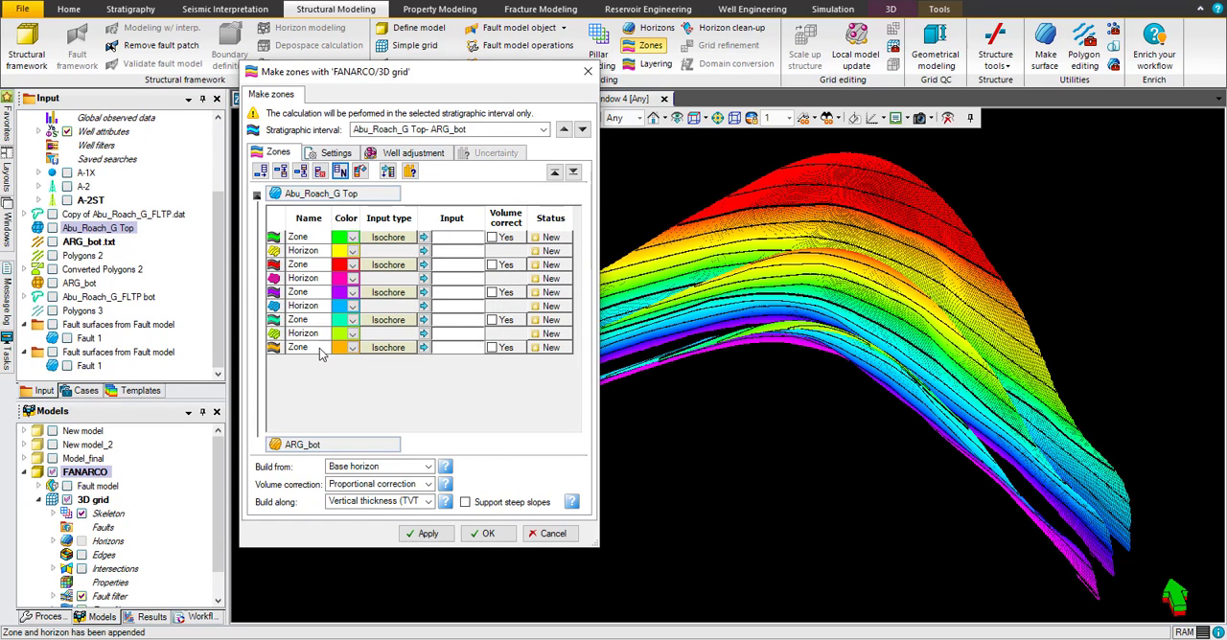
Step: Set the first two zones' input type to Percentage, with thickness values of 10 for the first and 30 for the second
click(410, 238)
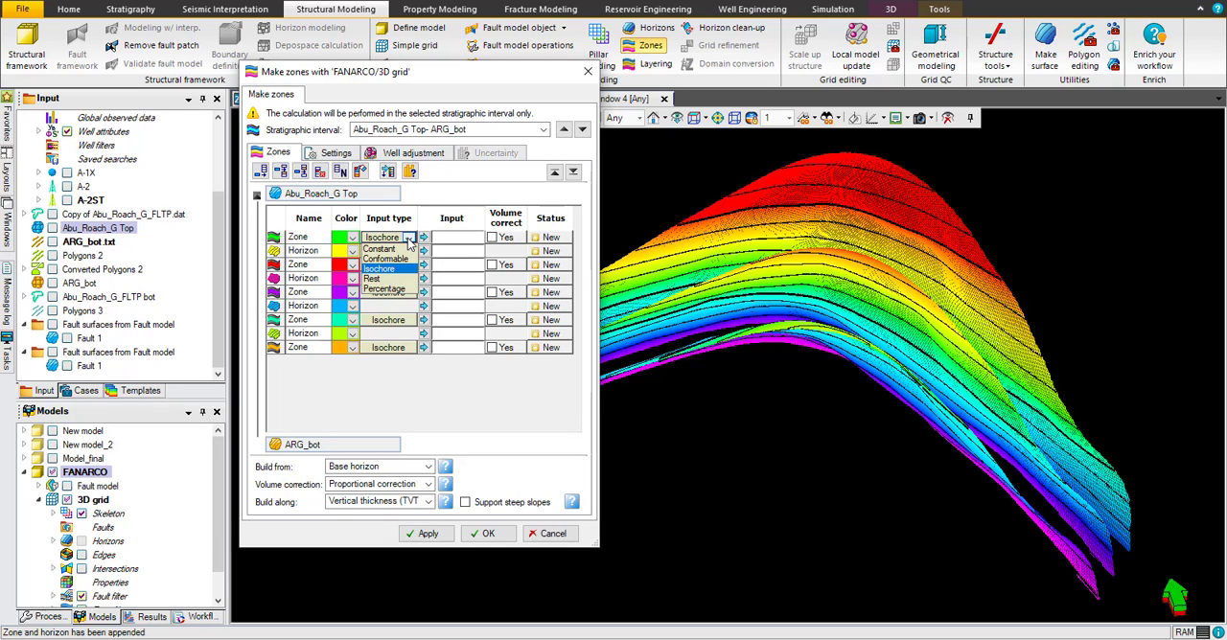
click(411, 291)
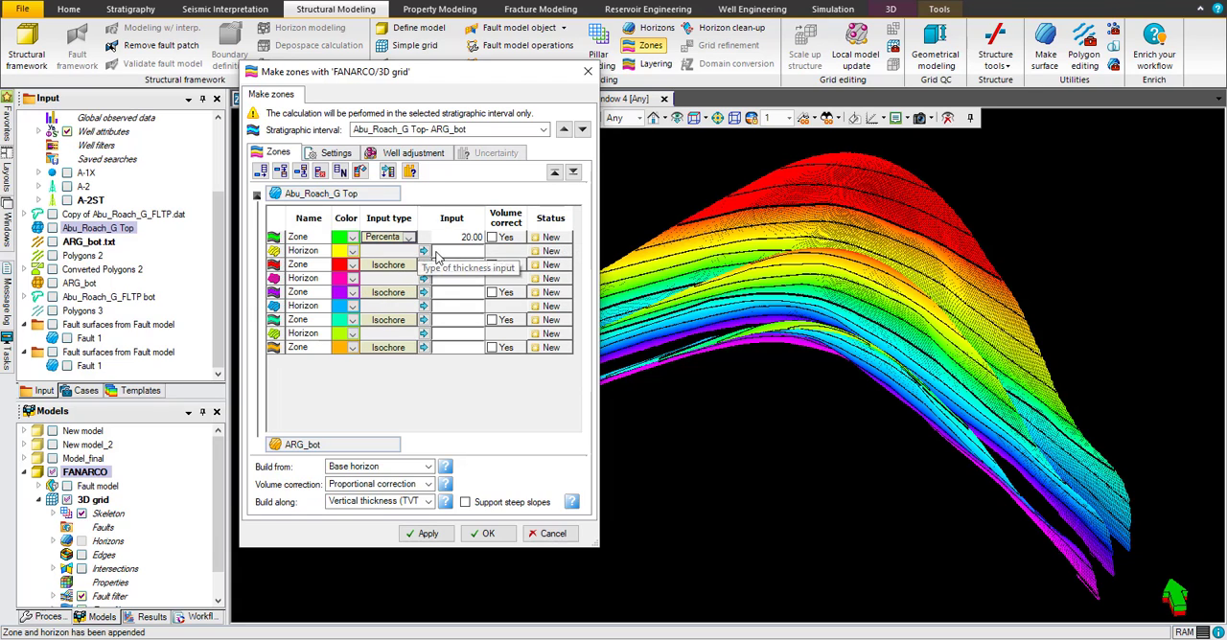
click(394, 270)
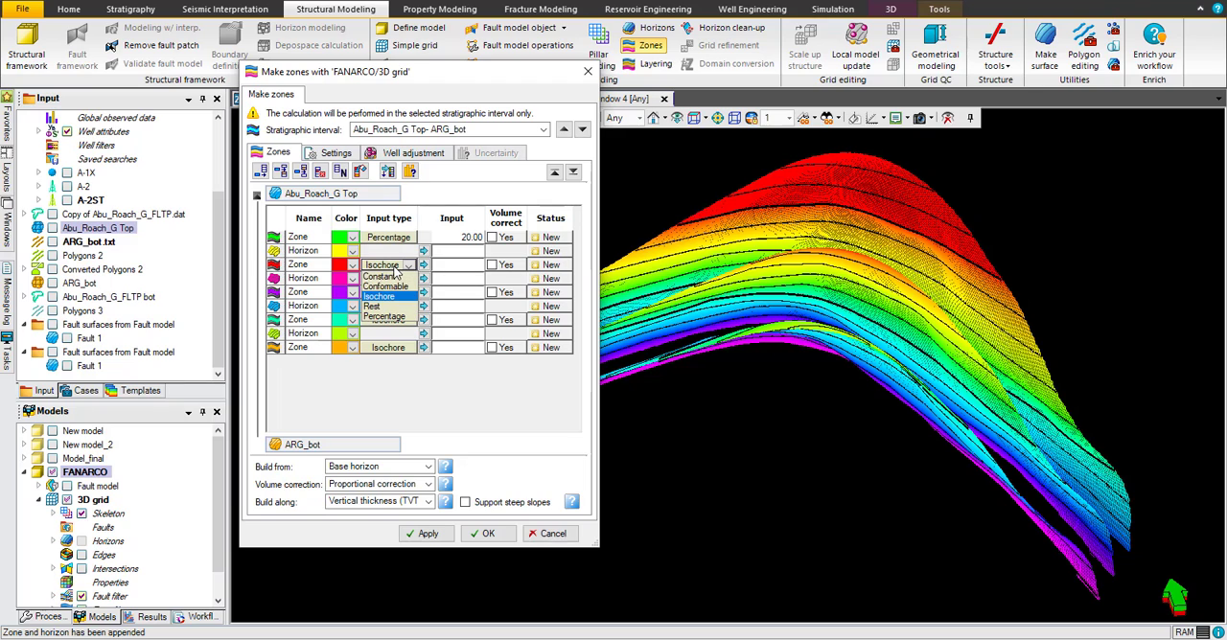
click(384, 317)
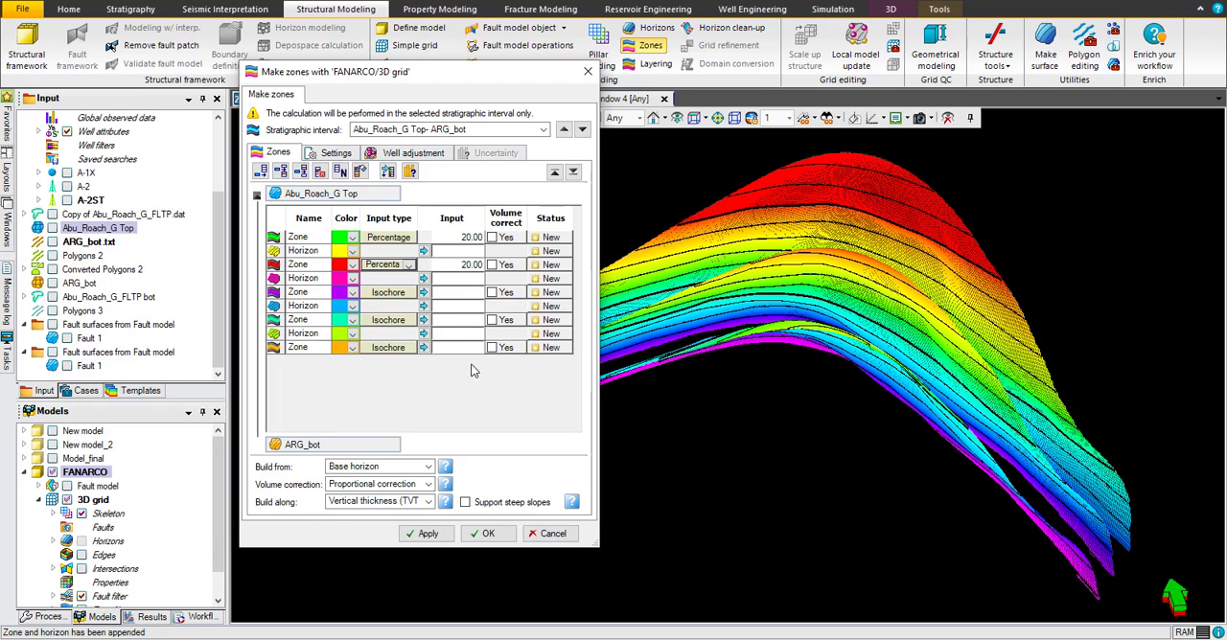
click(464, 239)
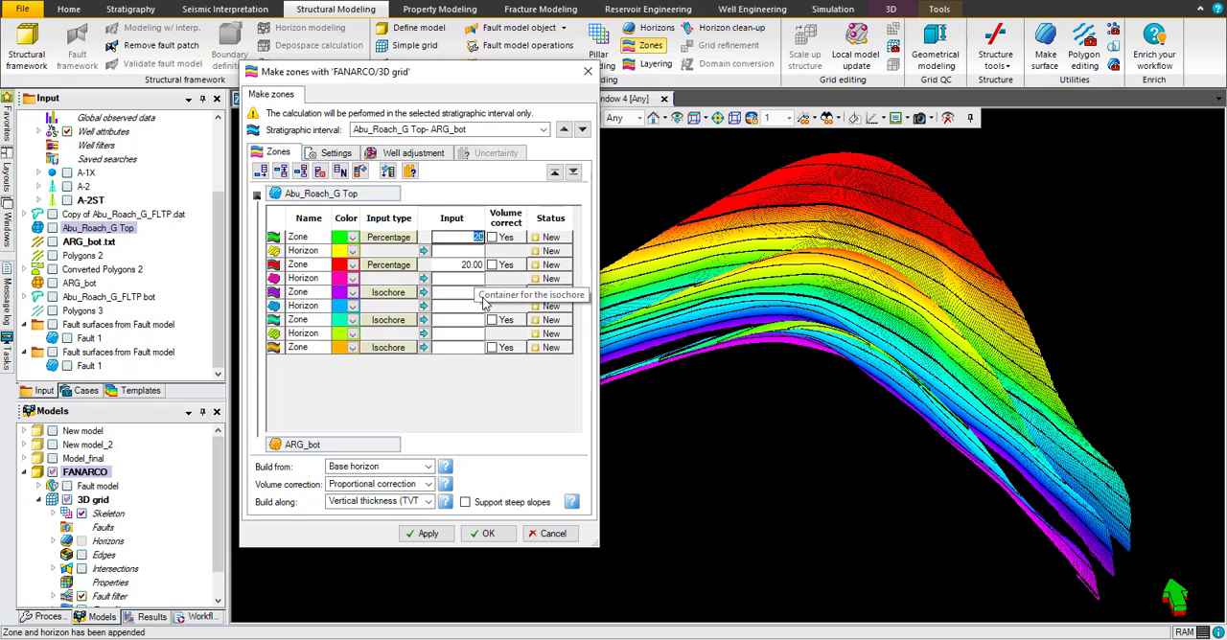
text(1)
click(469, 268)
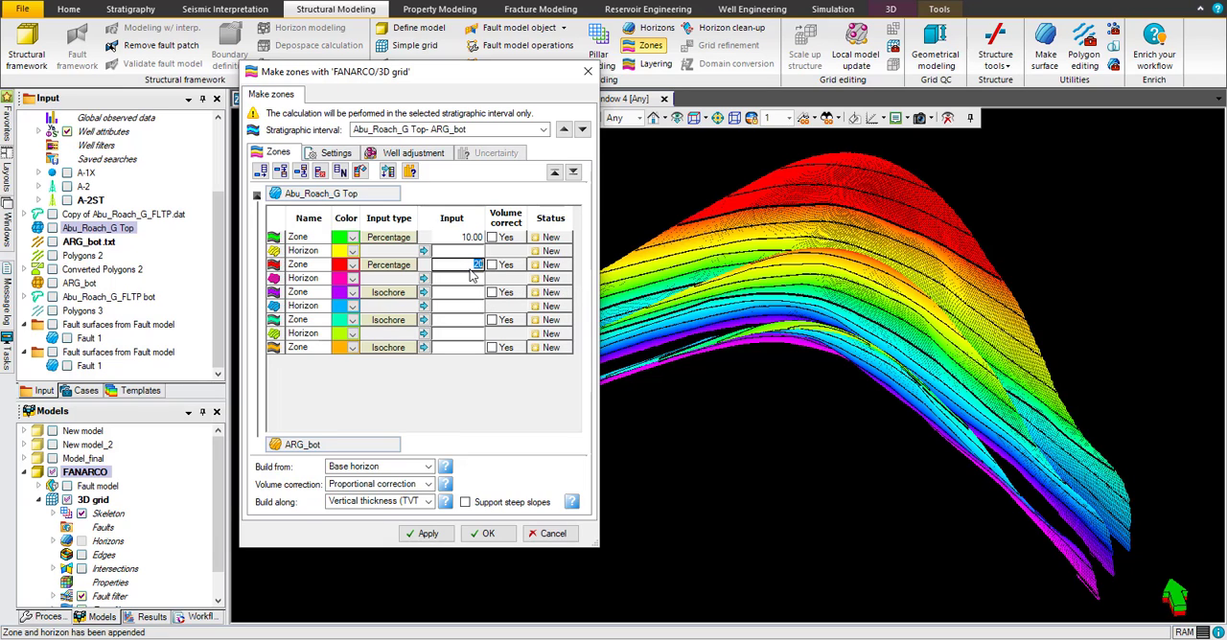
text(30)
Step: Set the input type of the third, fourth and fifth zones to Percentage
click(410, 293)
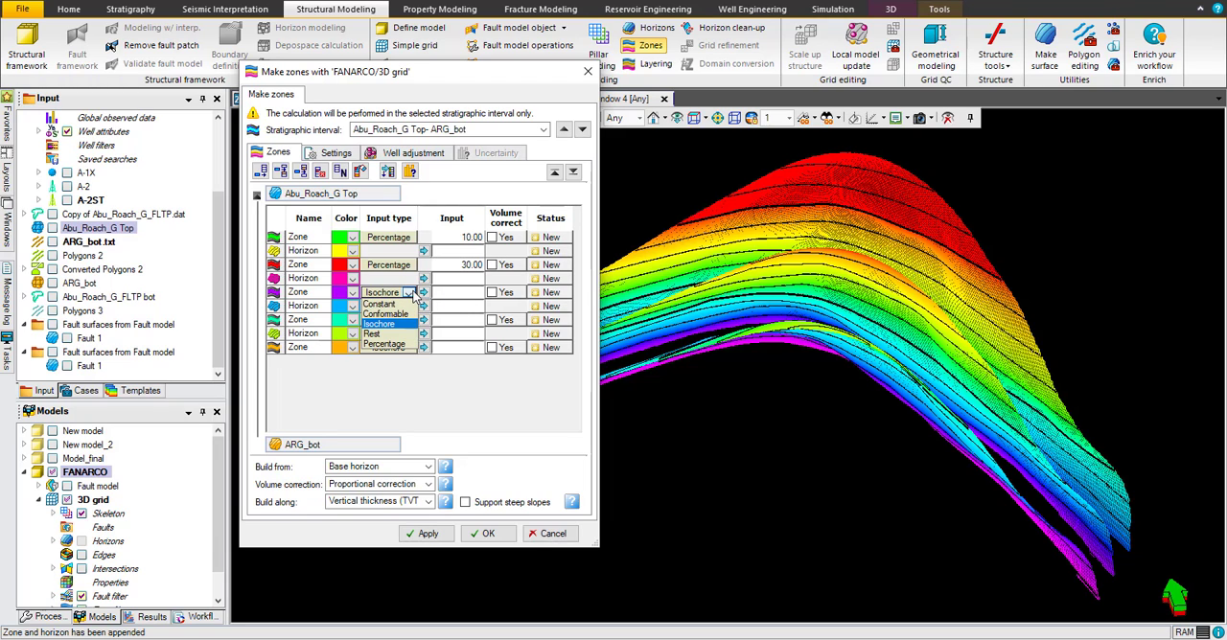
click(385, 343)
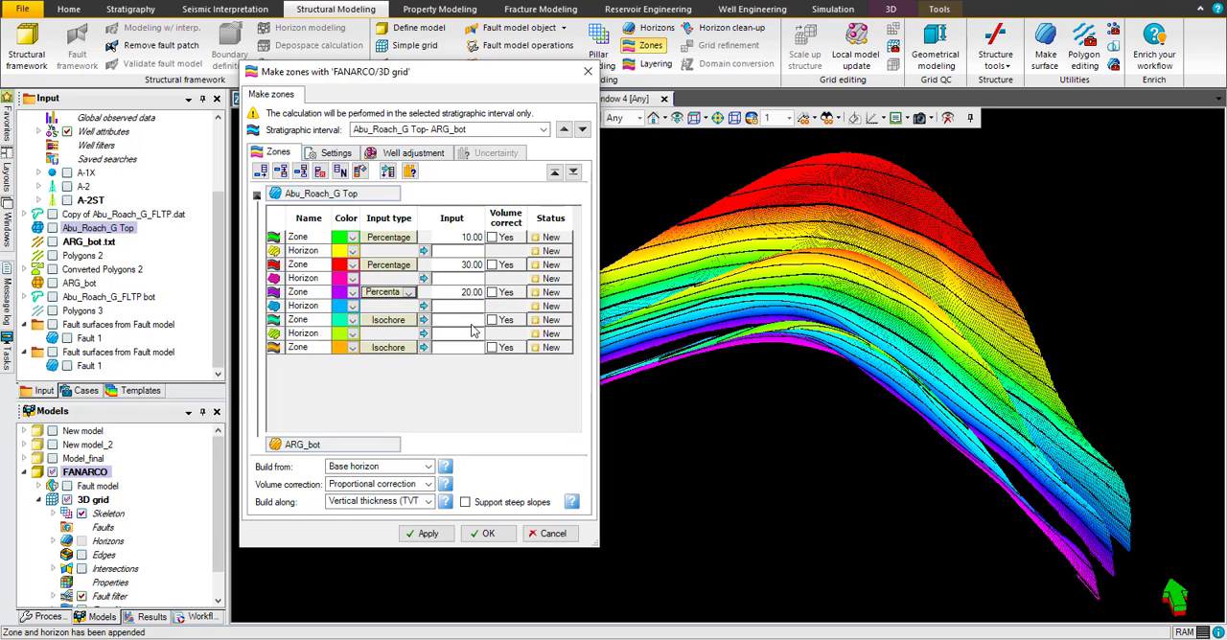
click(410, 320)
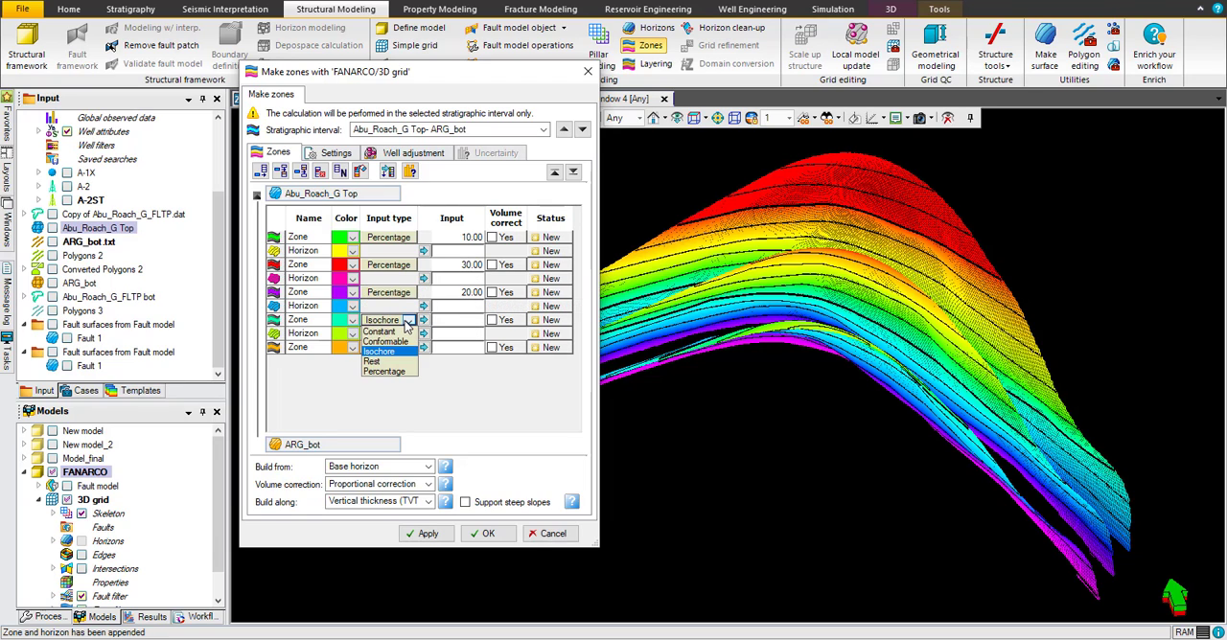
click(383, 371)
click(403, 348)
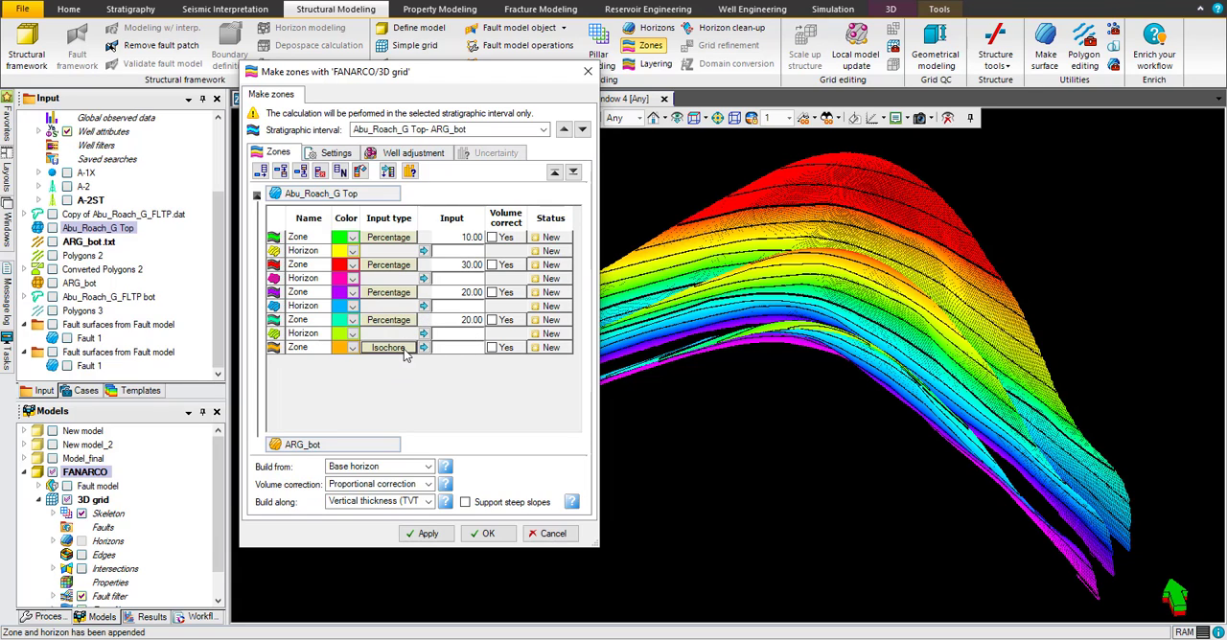
click(407, 348)
click(398, 402)
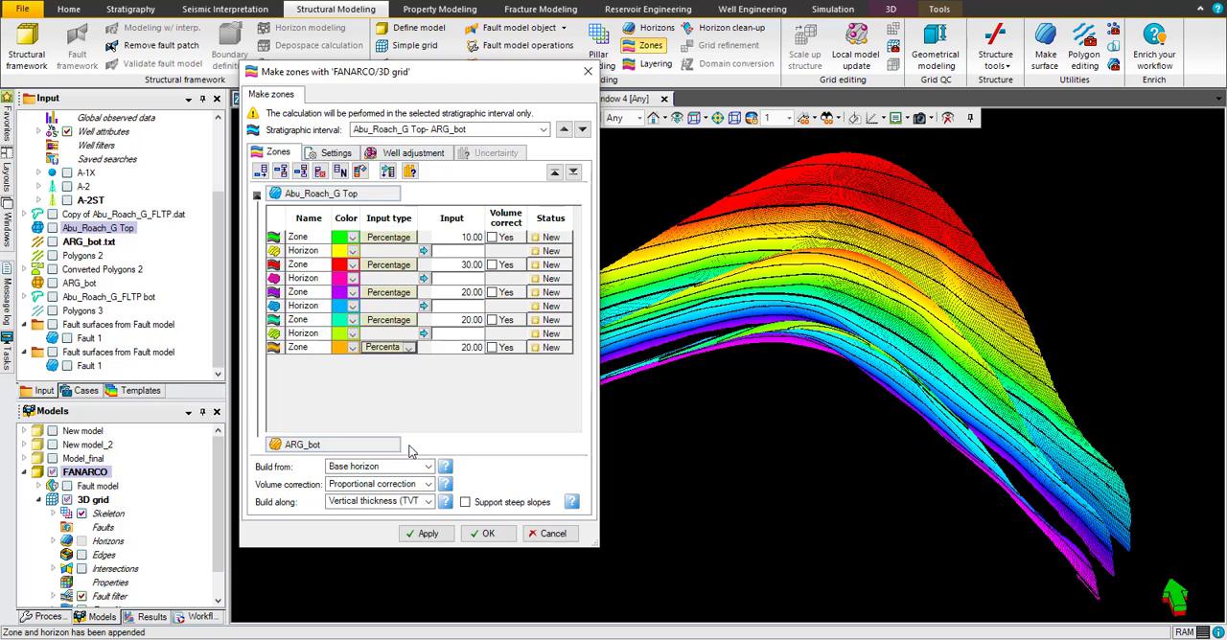
Step: Set the volume correction to None correction and generate the zones
click(429, 537)
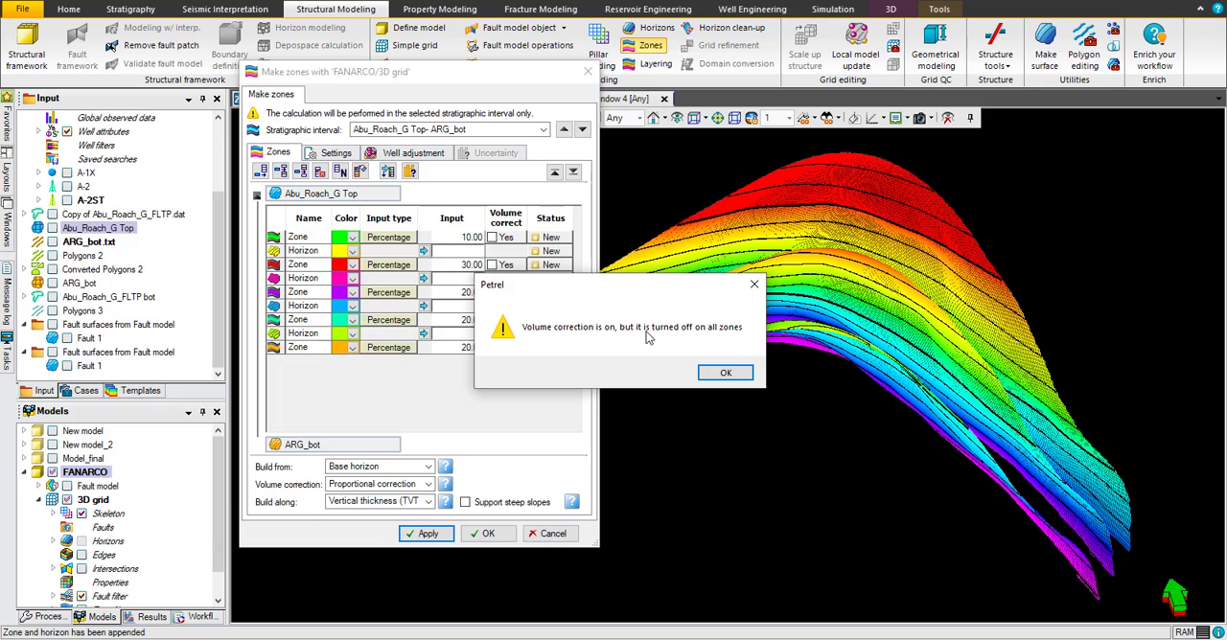
click(726, 374)
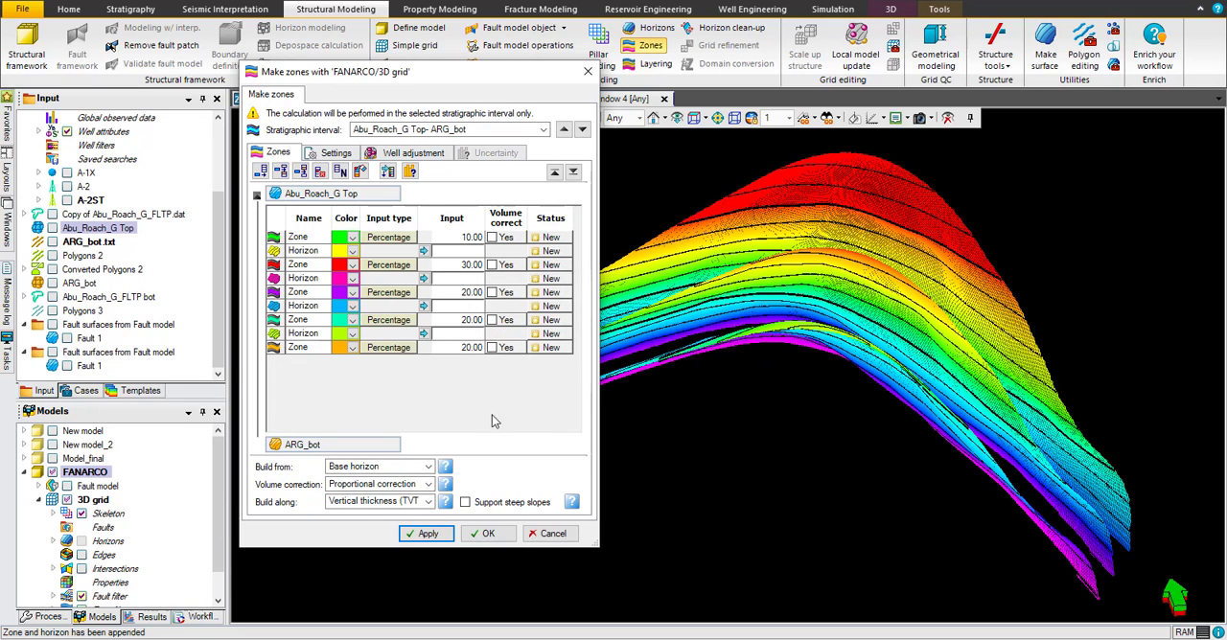
click(371, 486)
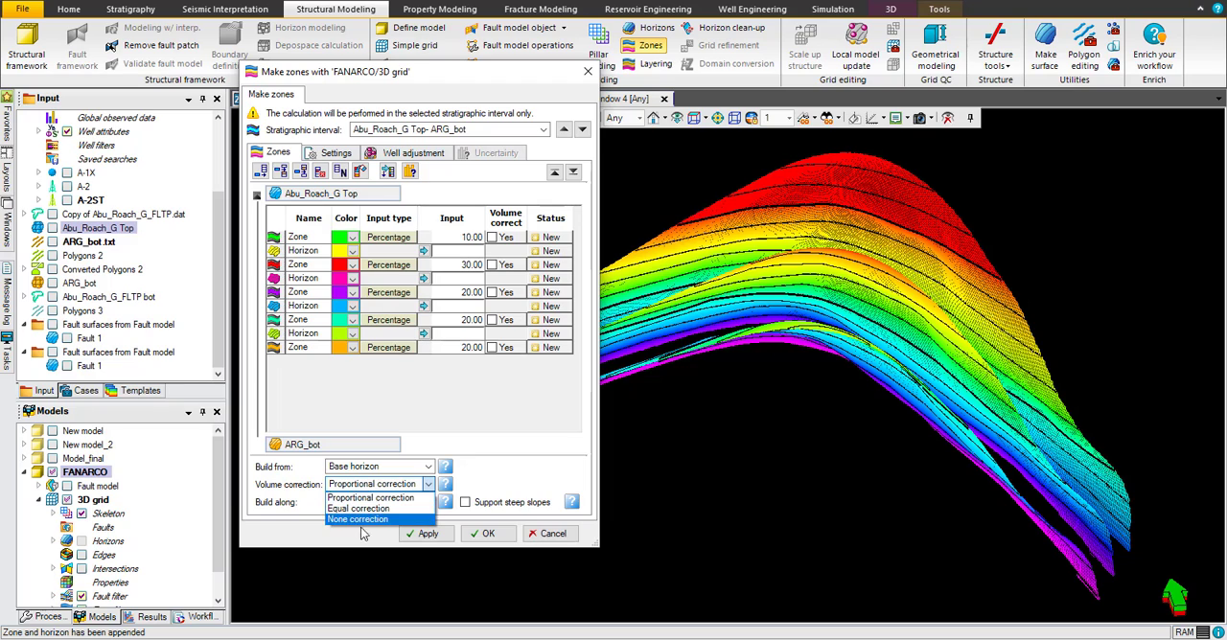
click(363, 520)
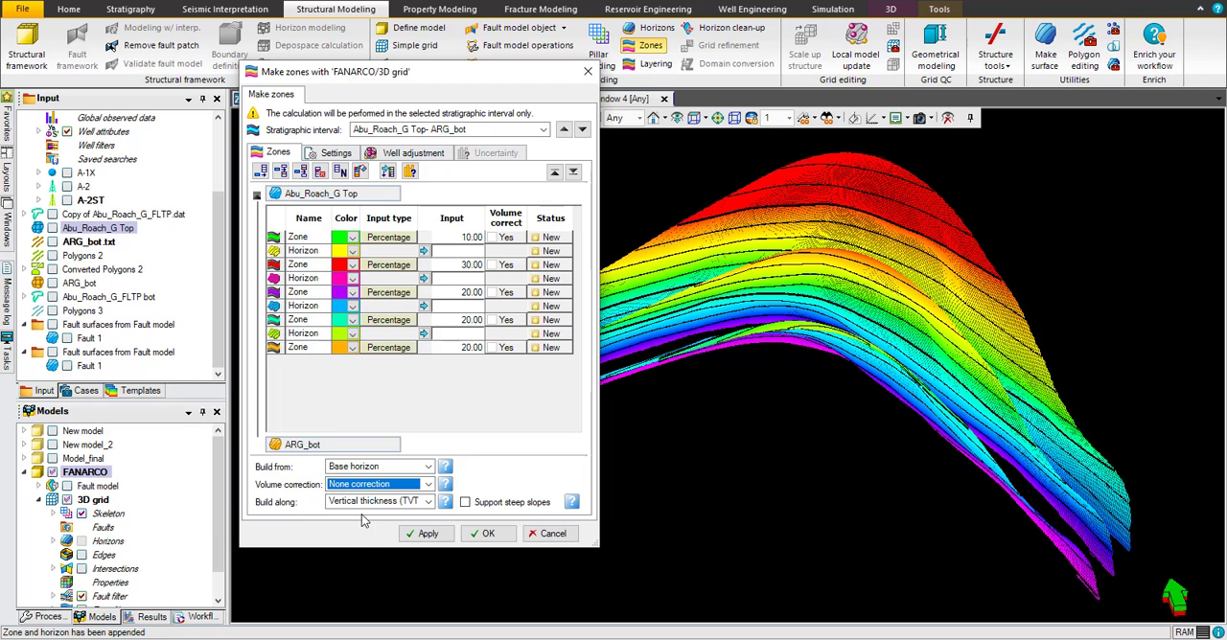
click(423, 537)
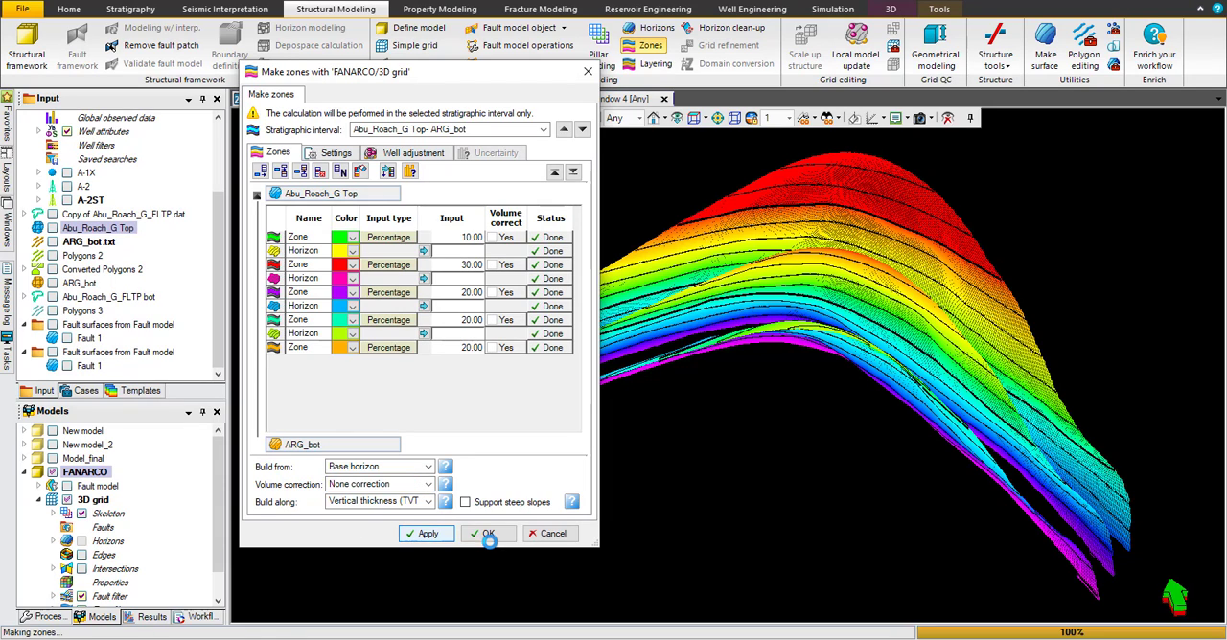
click(489, 535)
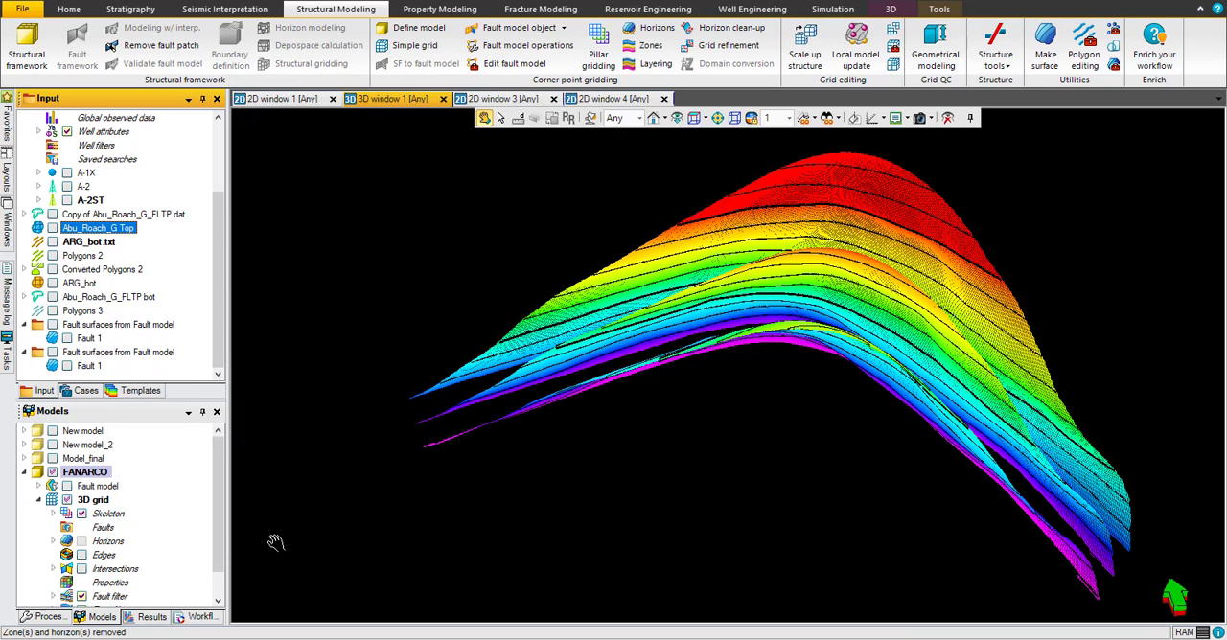
Step: Expand the FANARCO grid's Zone filter down to its individual zones and examine the skeleton from different angles in the 3D window
drag(219, 494, 224, 542)
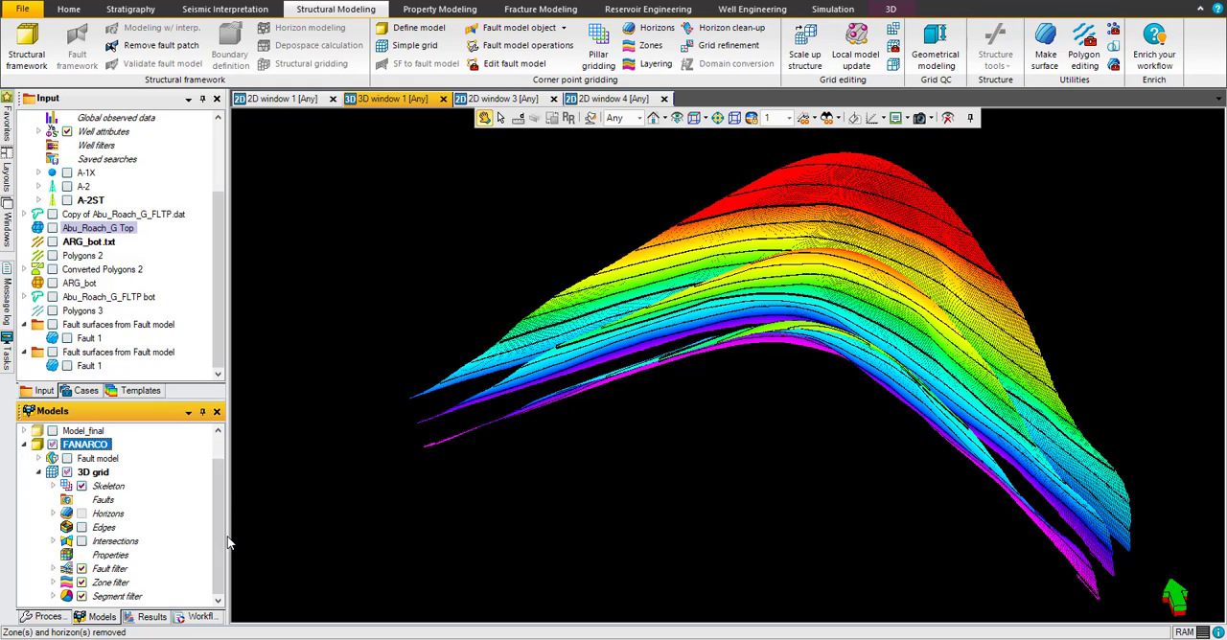
click(53, 582)
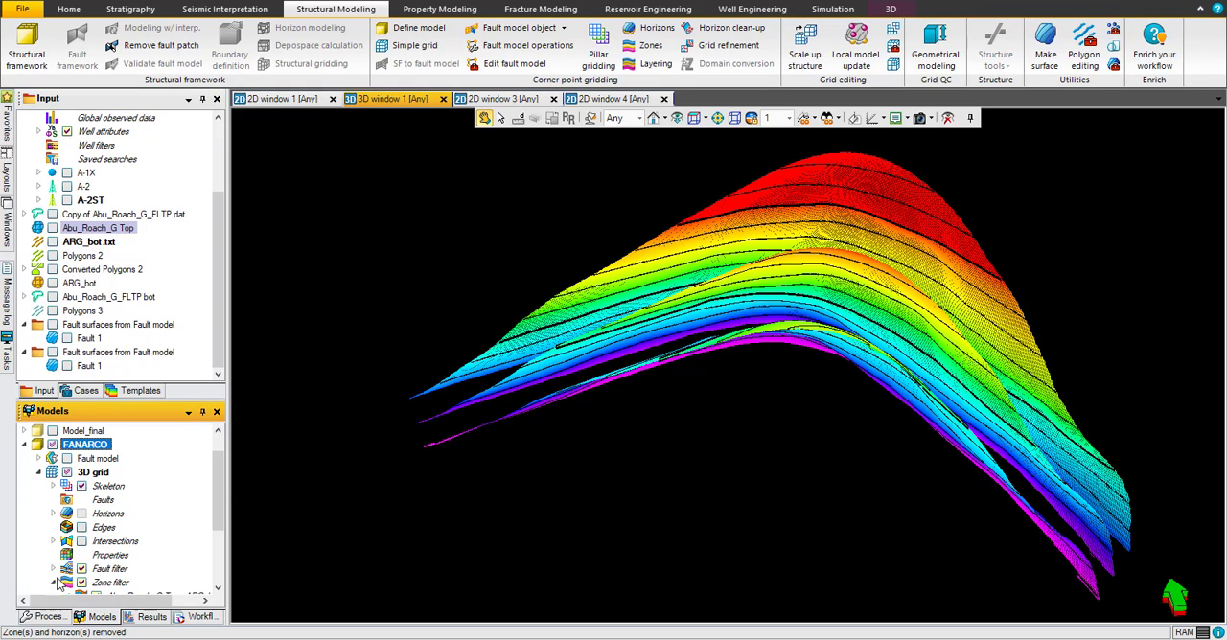
scroll(221, 483, down, 3)
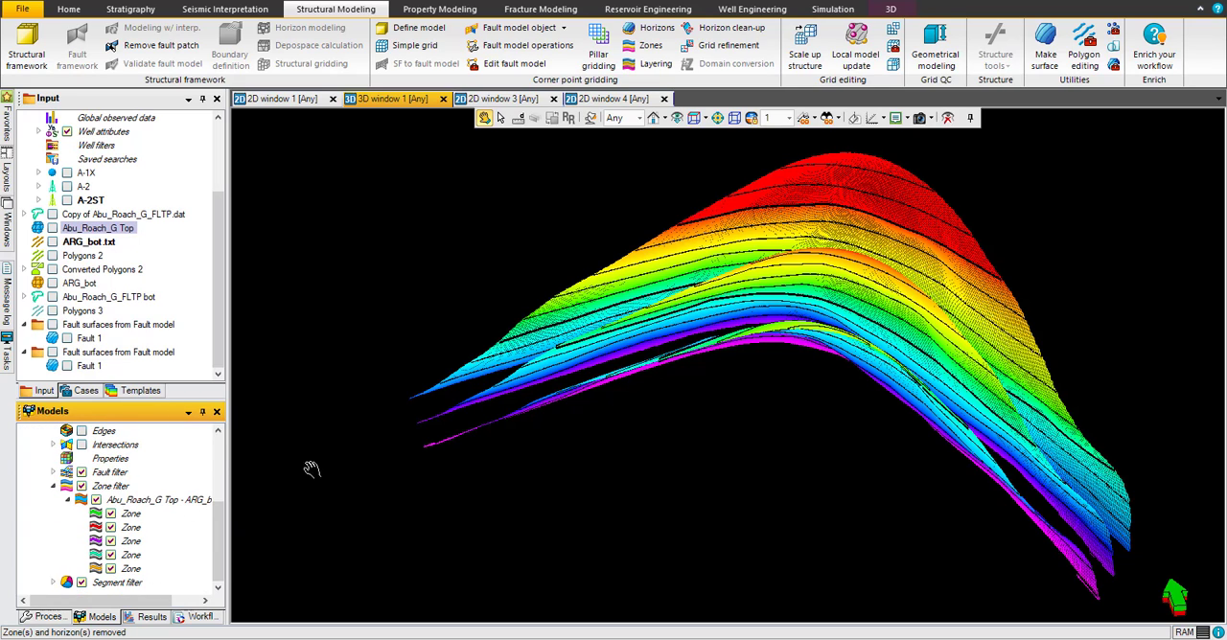
drag(765, 300, 738, 285)
drag(803, 220, 786, 306)
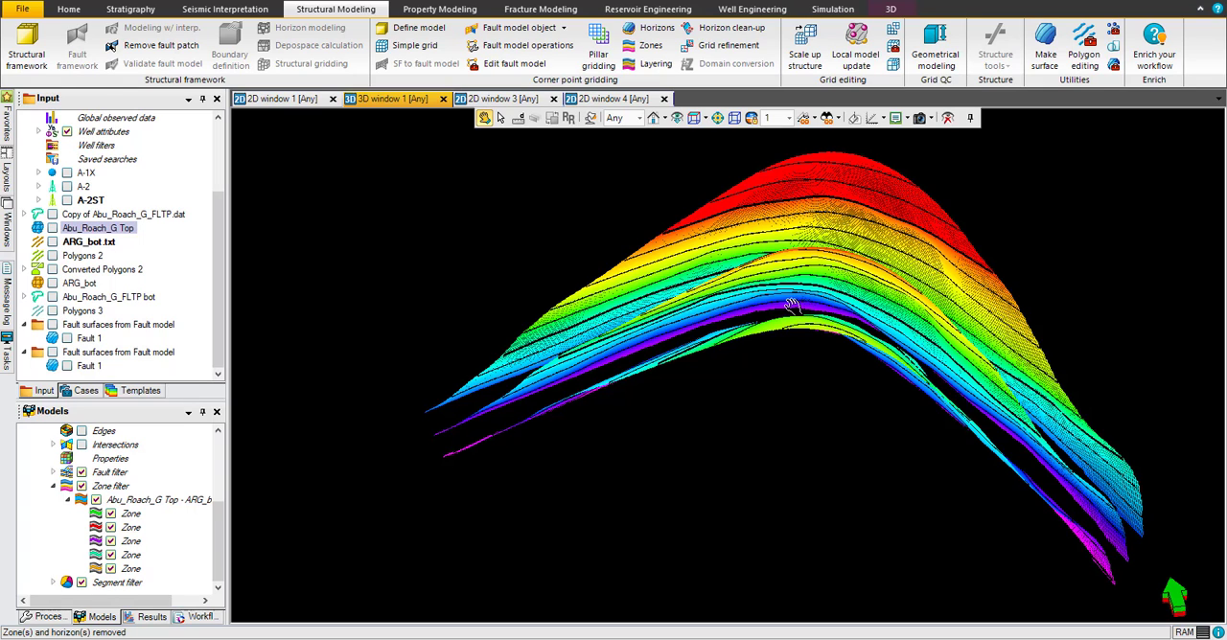
drag(792, 305, 789, 543)
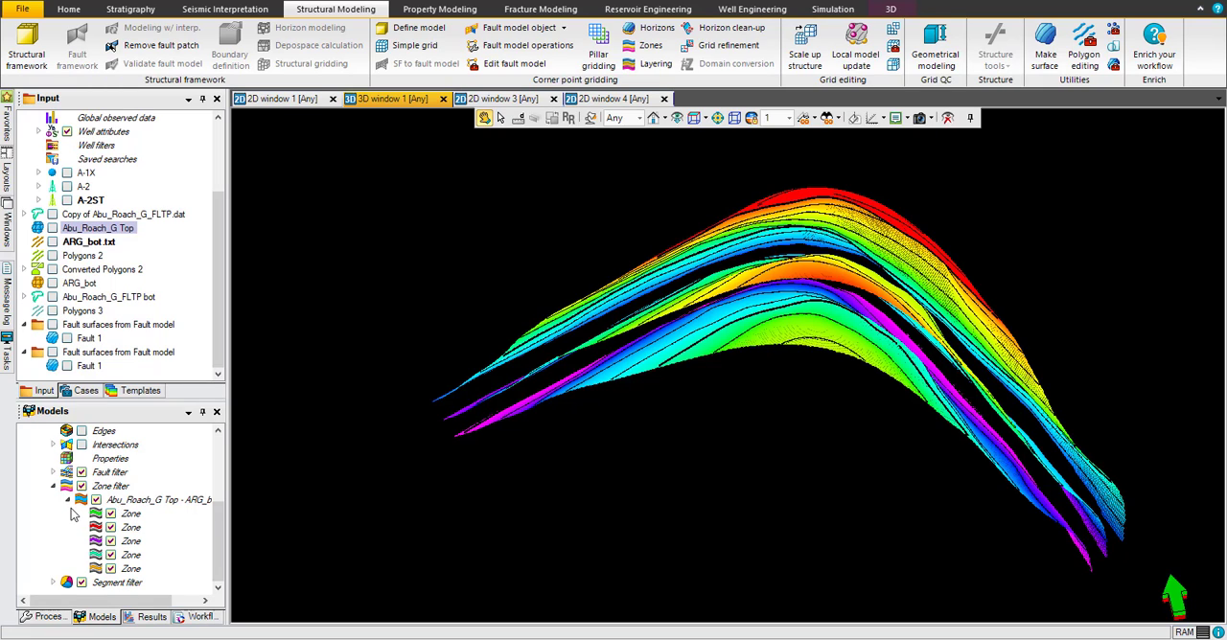
Step: Open geometrical modeling for the FANARCO 3D grid to make a new property
click(344, 12)
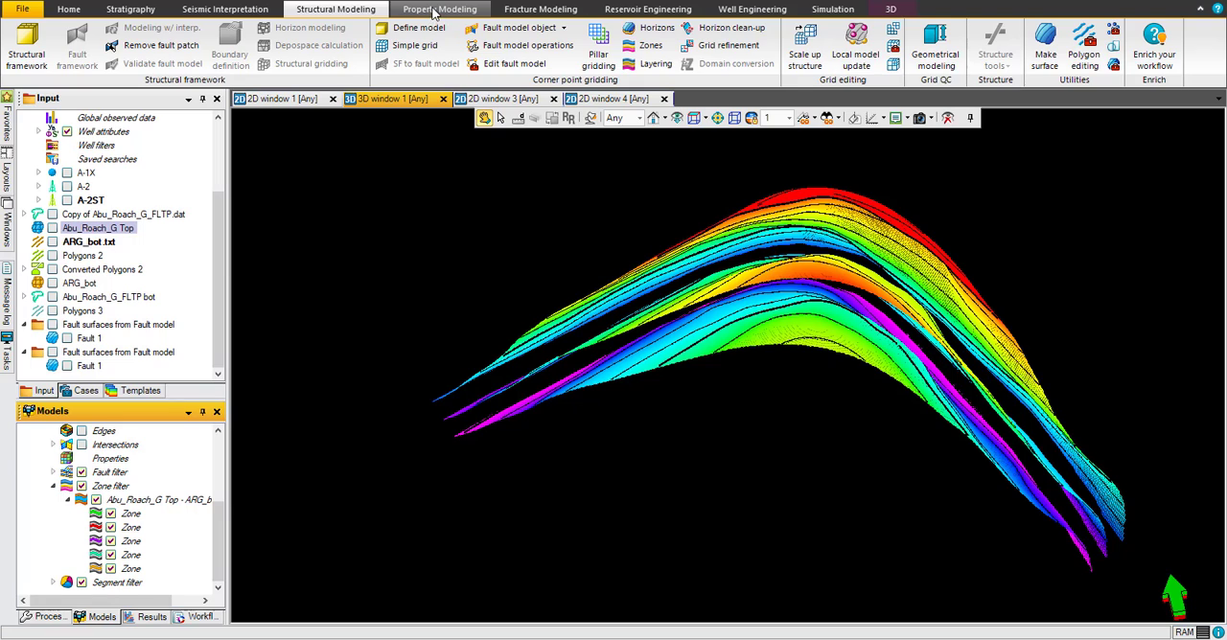
click(435, 10)
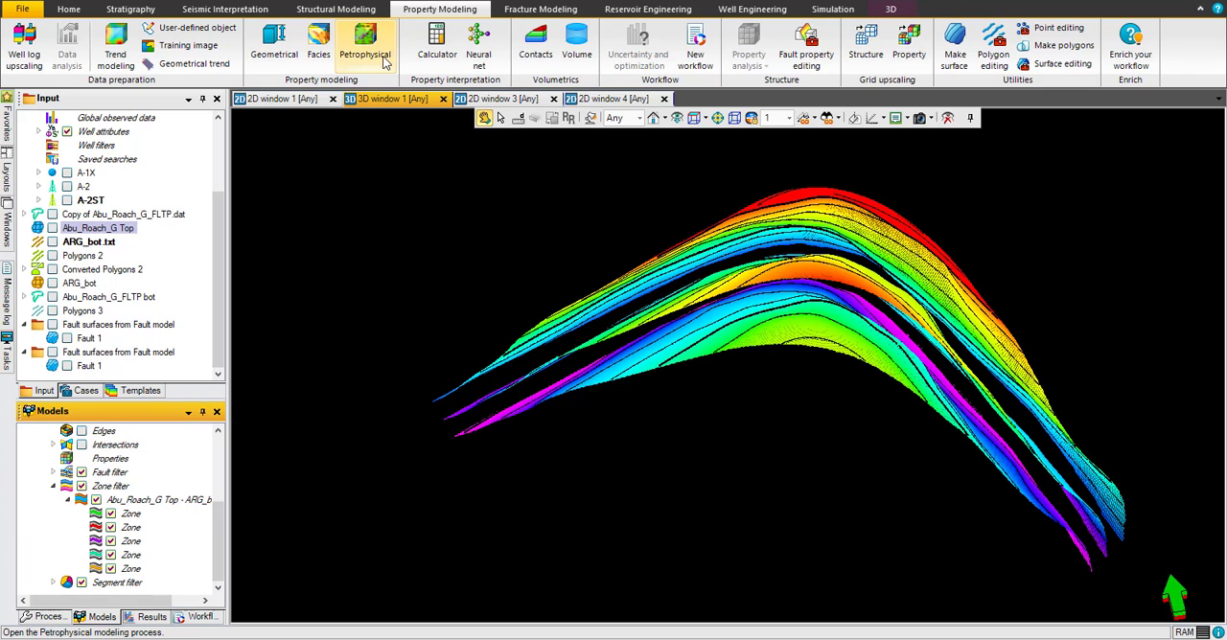
click(291, 53)
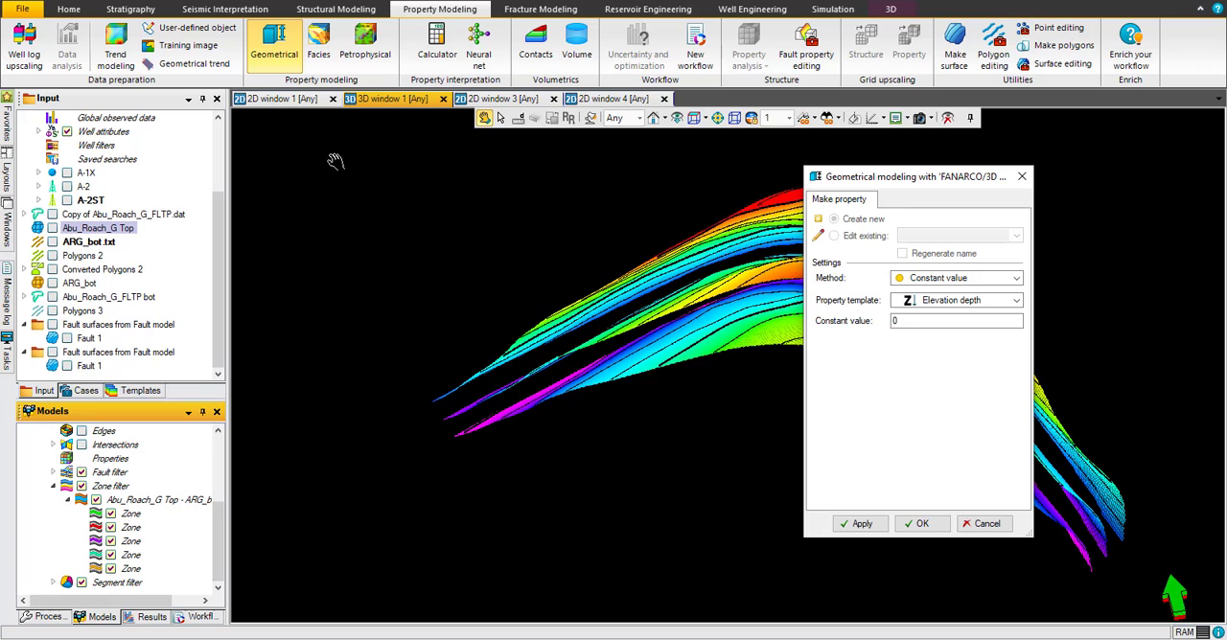
Step: Try the Porosity property template with the Constant value method
click(974, 301)
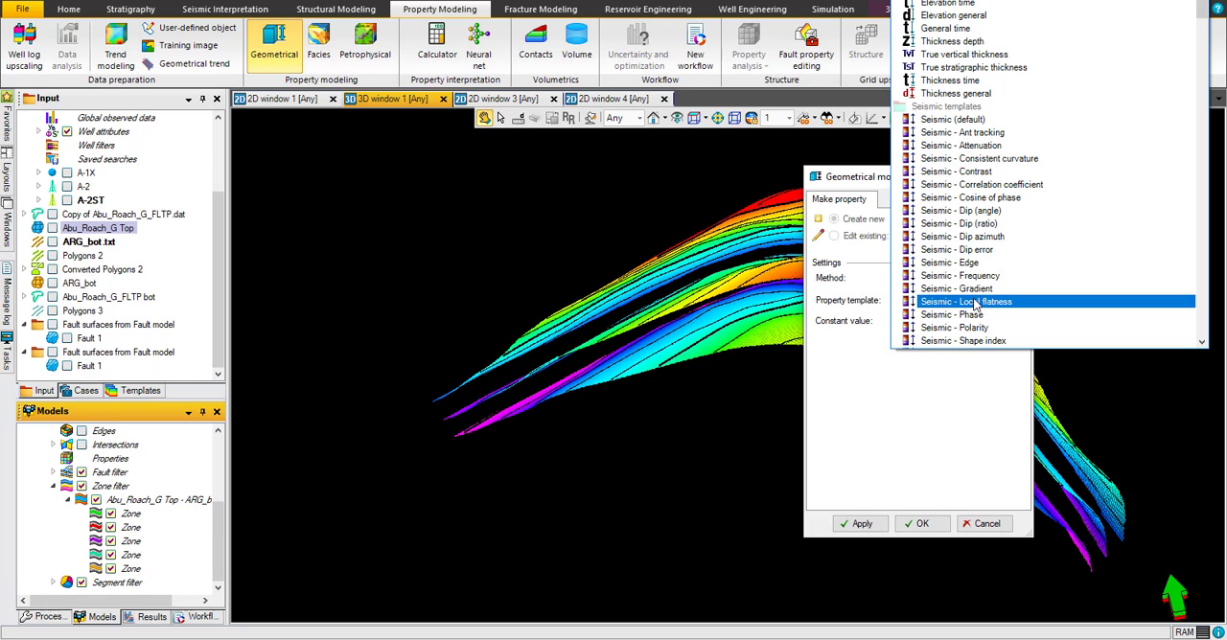
scroll(974, 303, down, 5)
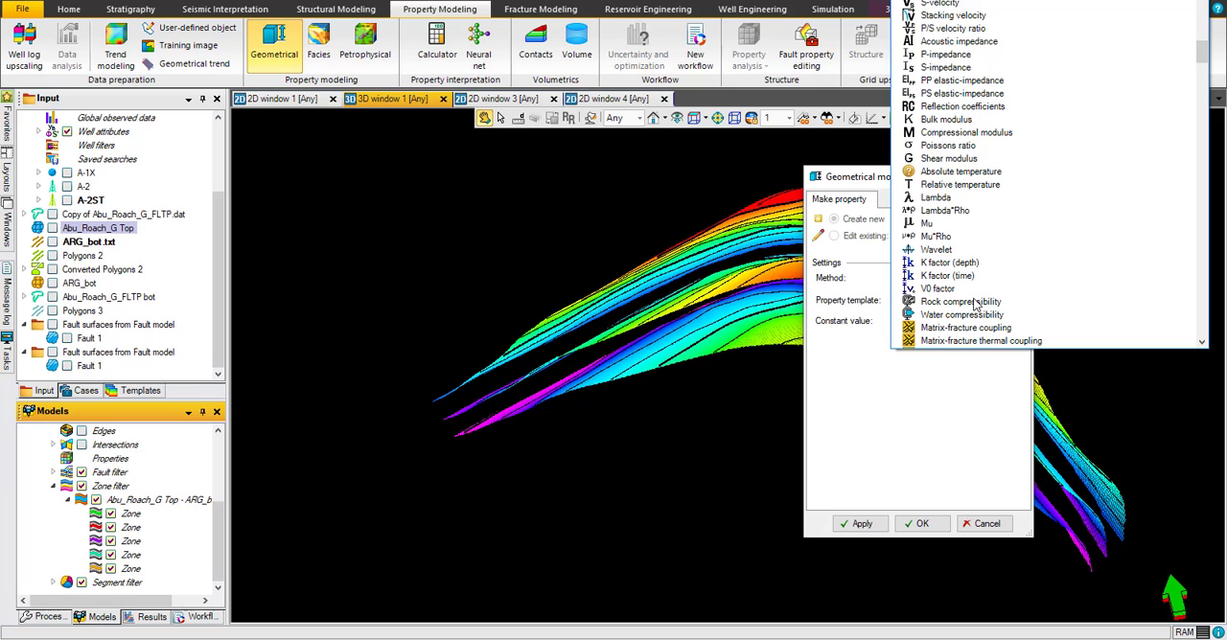
scroll(974, 303, down, 3)
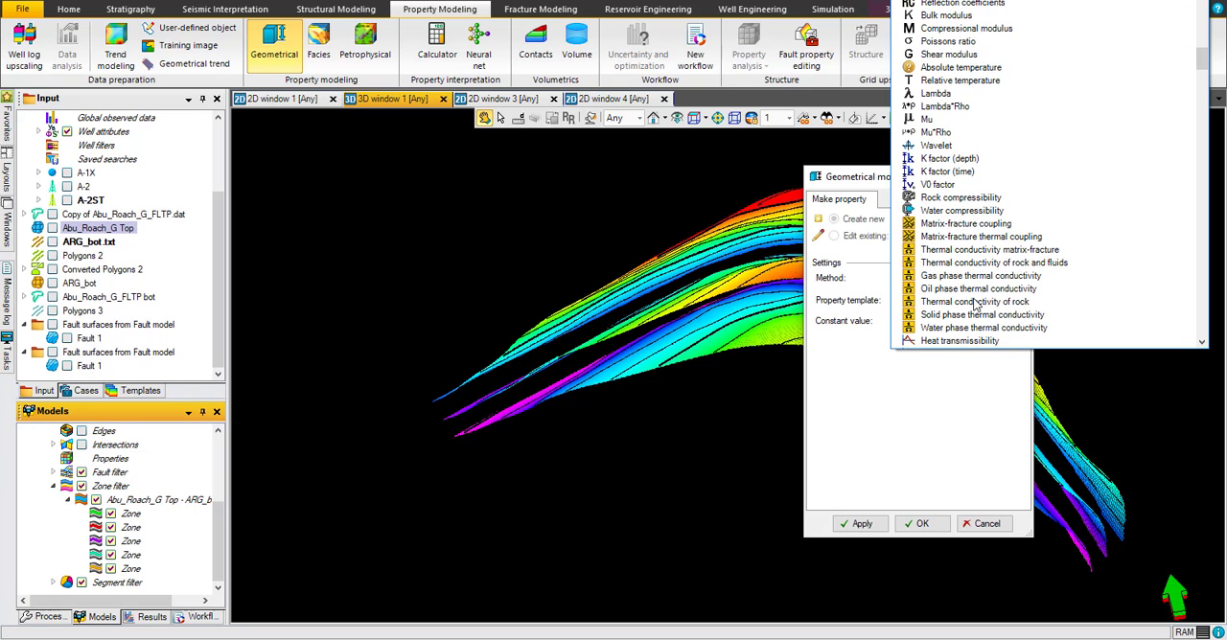
scroll(974, 303, down, 10)
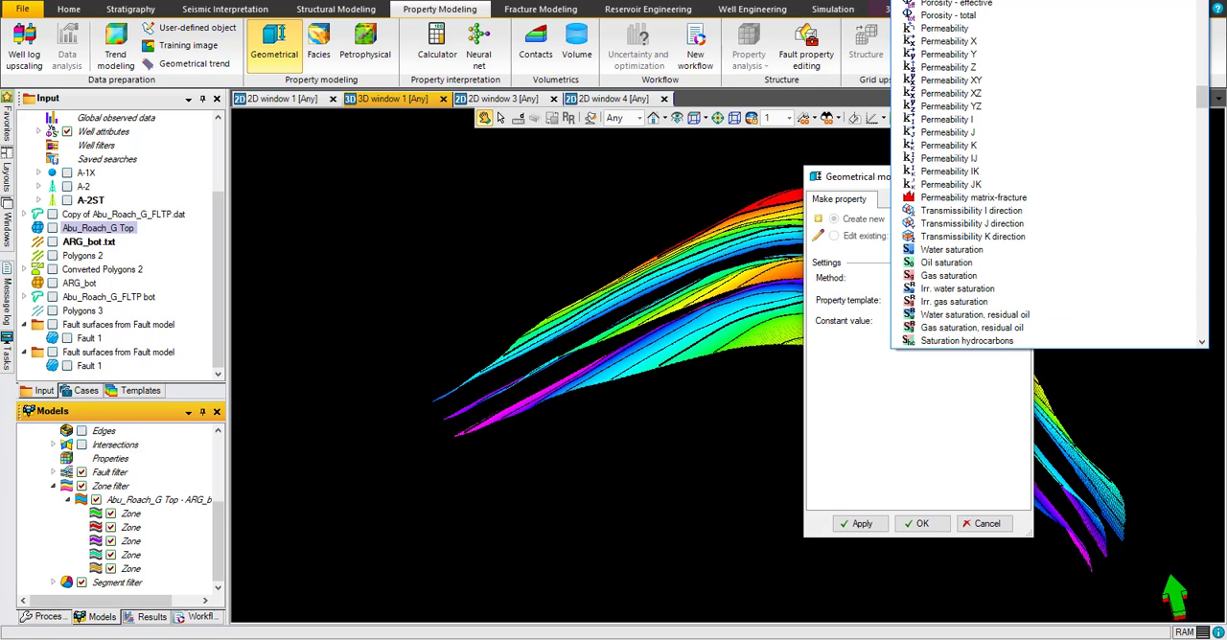
click(935, 1)
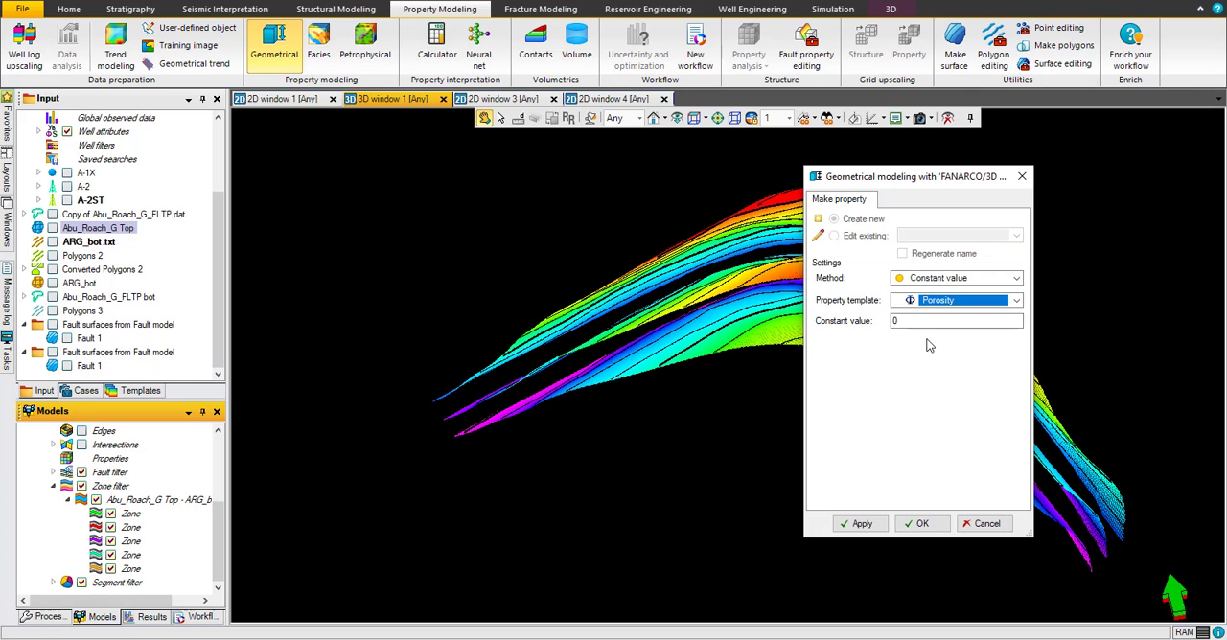
Step: Try the Normal distributed random values method with the Porosity property template
click(915, 278)
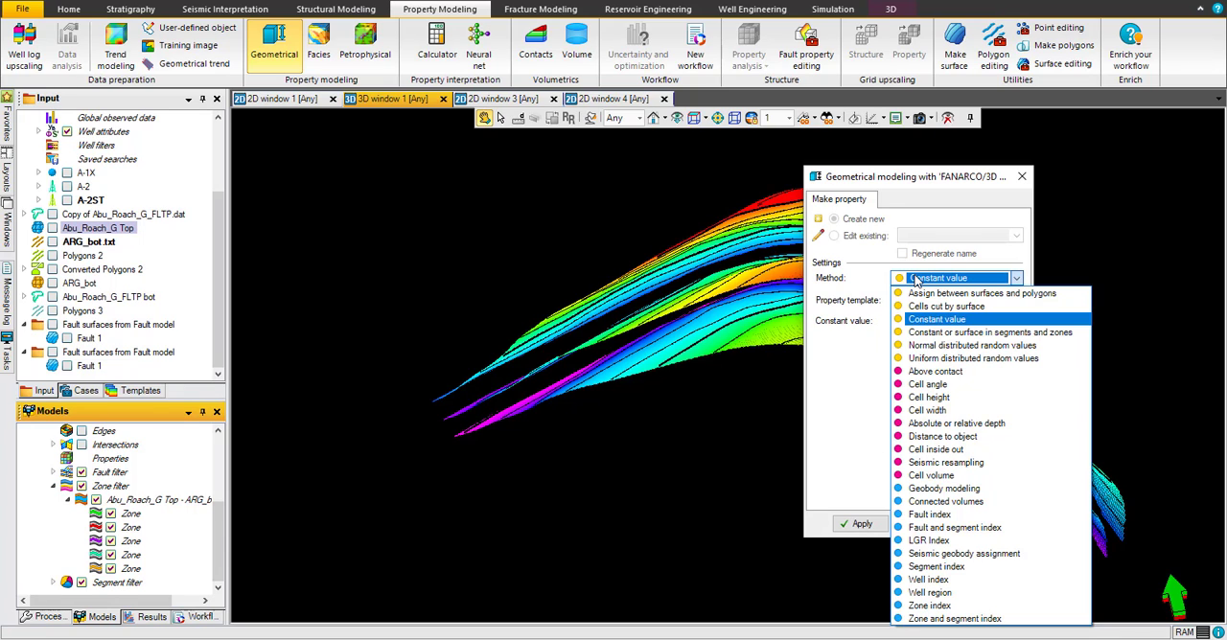
click(944, 347)
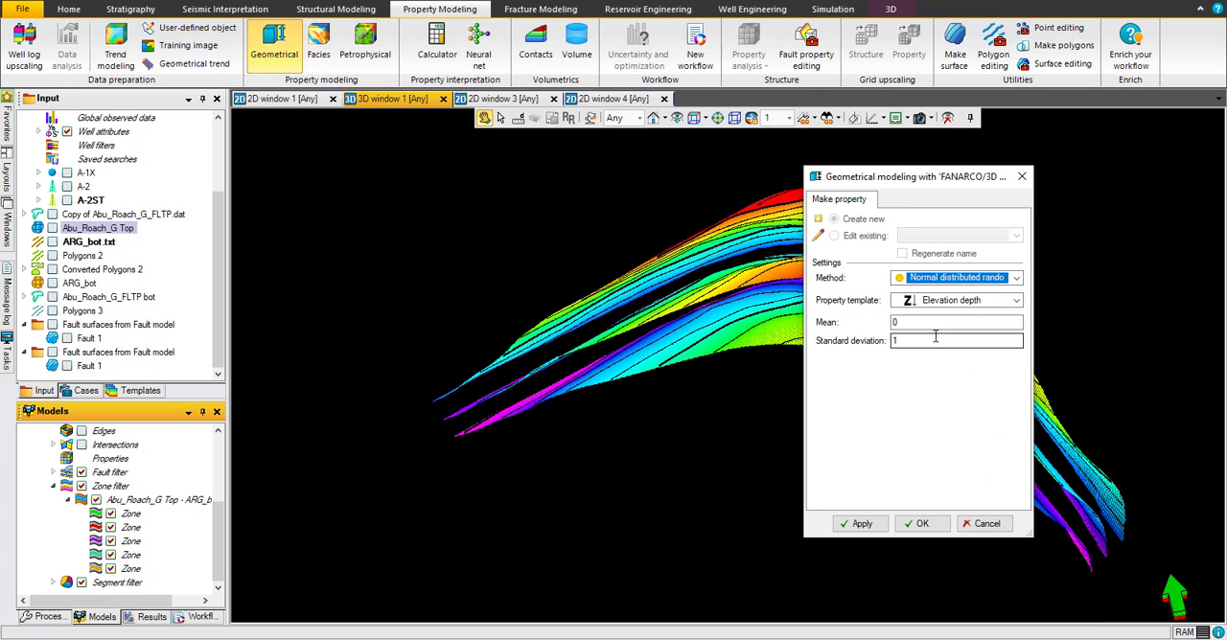
click(949, 302)
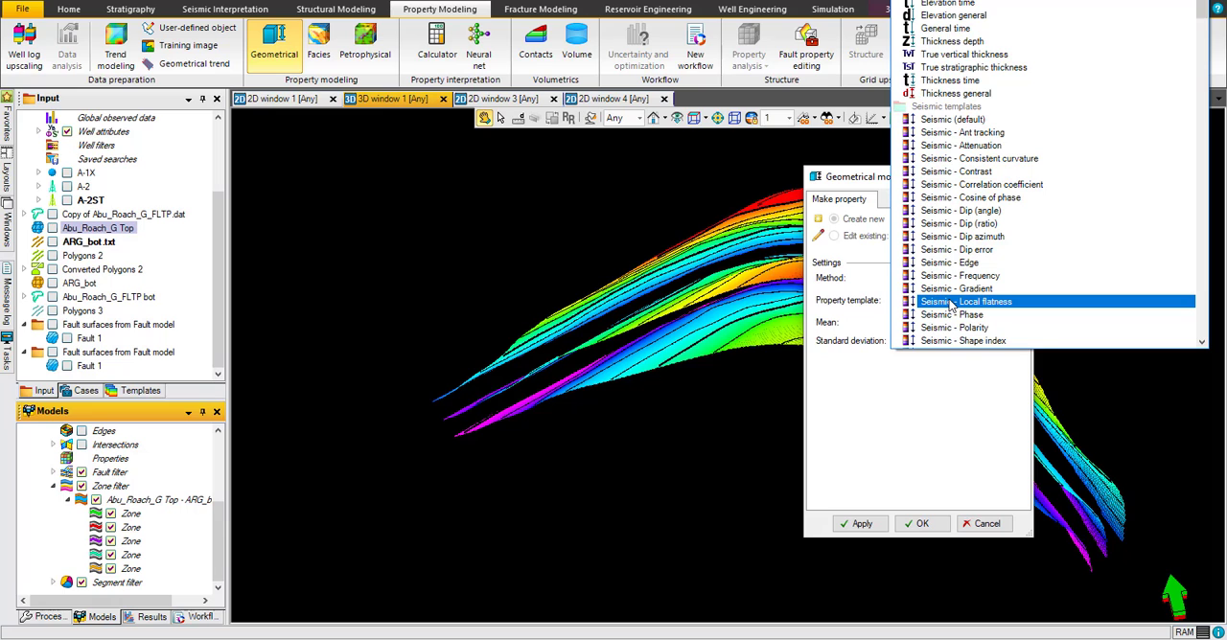
scroll(951, 305, down, 15)
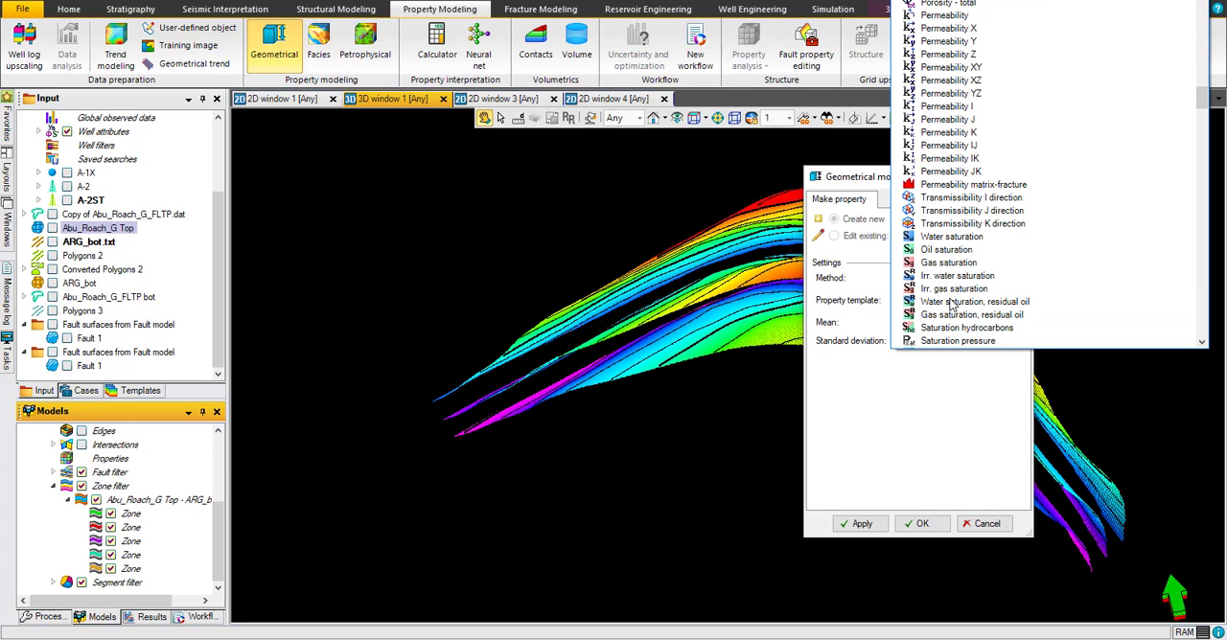
scroll(951, 192, up, 1)
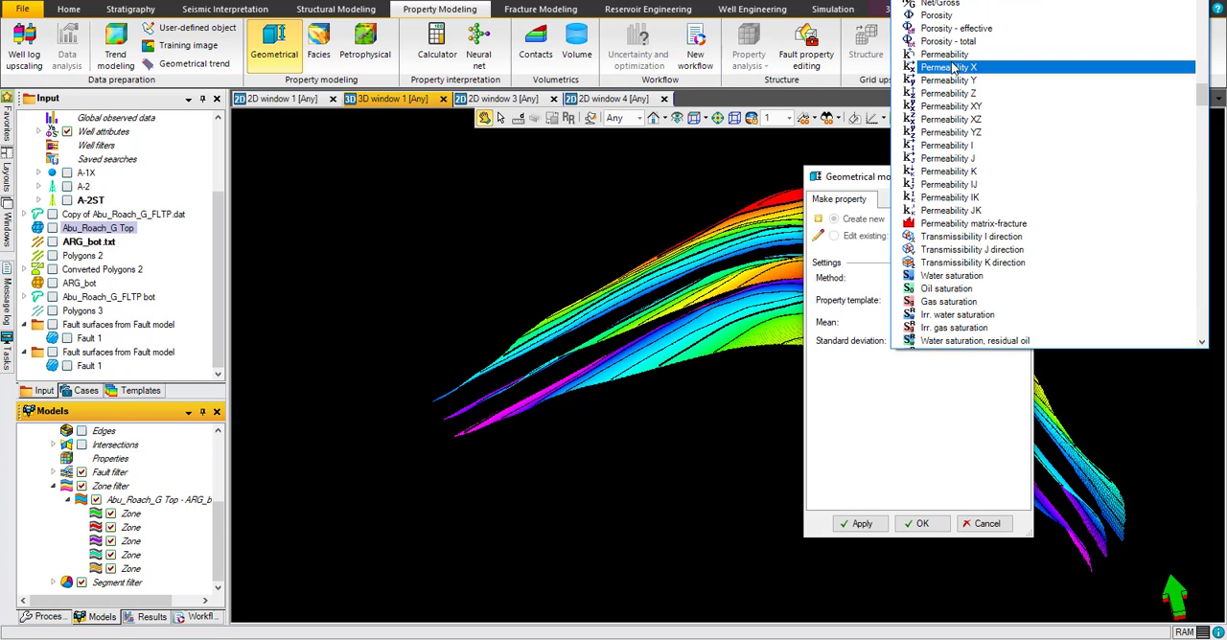
click(953, 17)
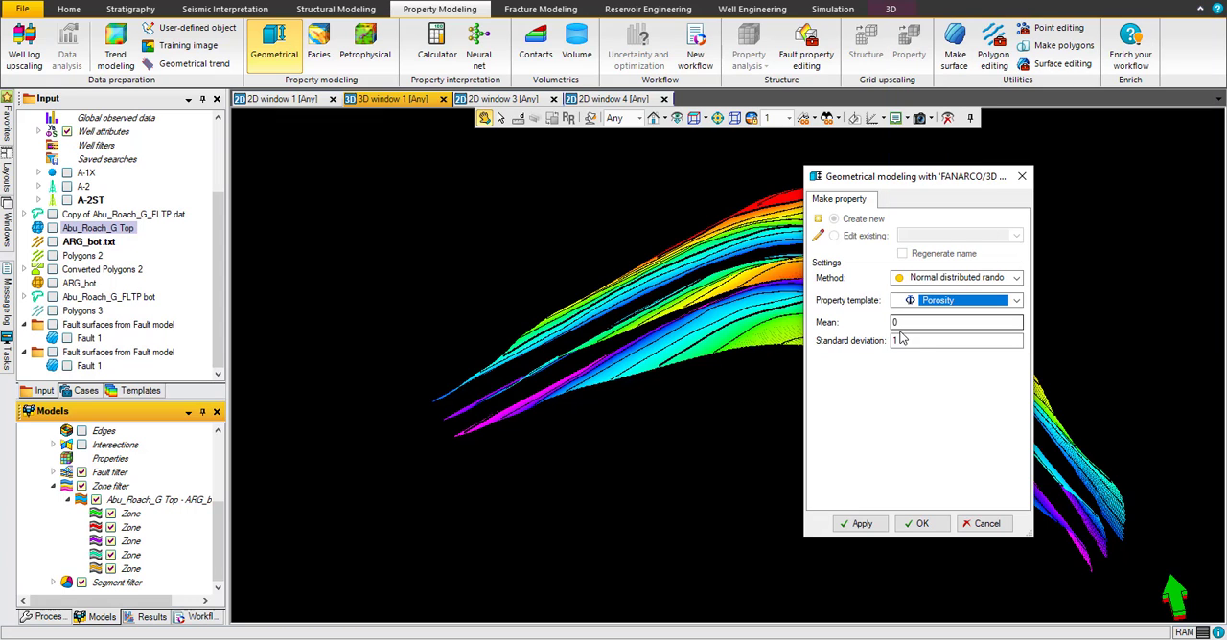
Step: Set the method to Uniform distributed random values and the property template to Porosity
click(943, 286)
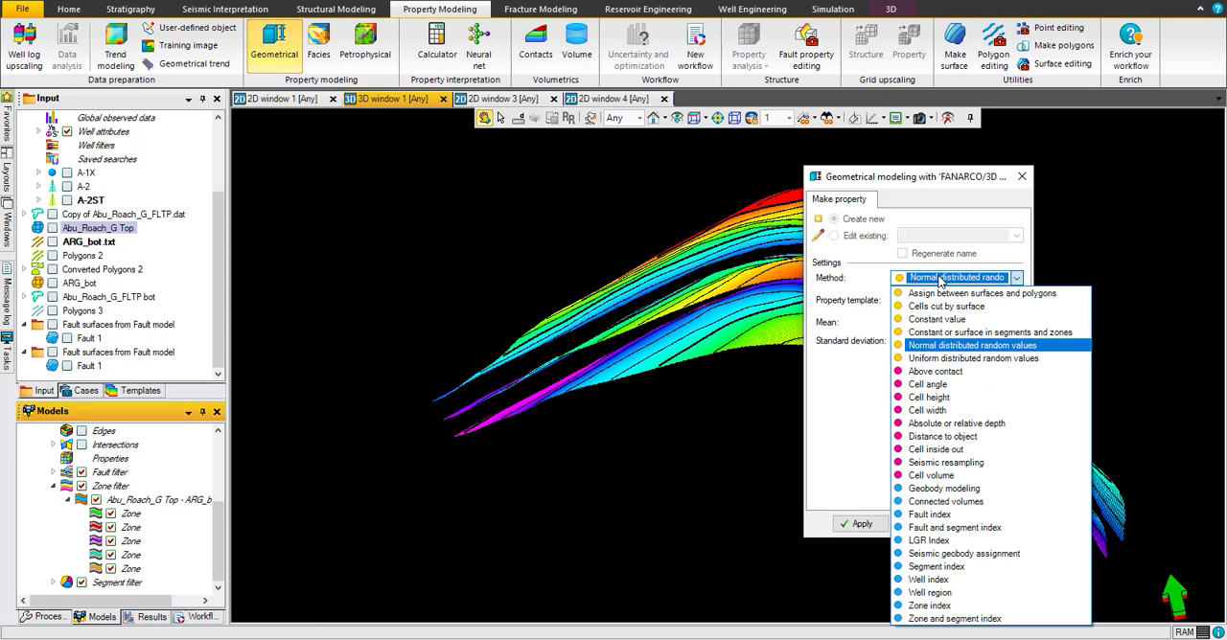
click(936, 359)
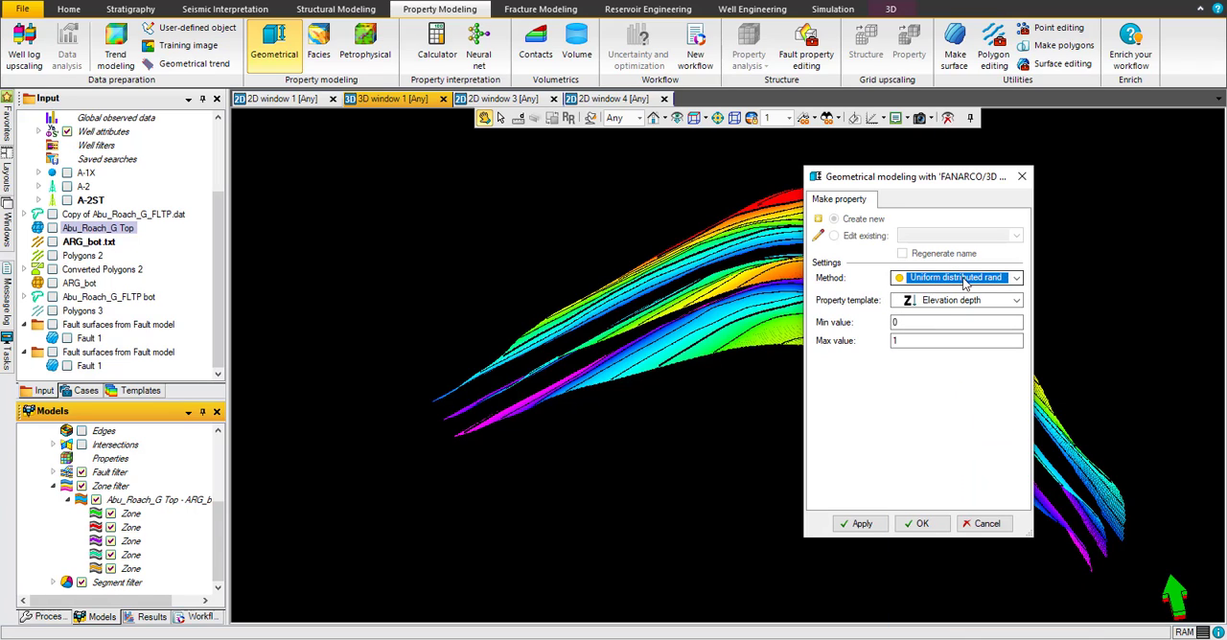
click(949, 301)
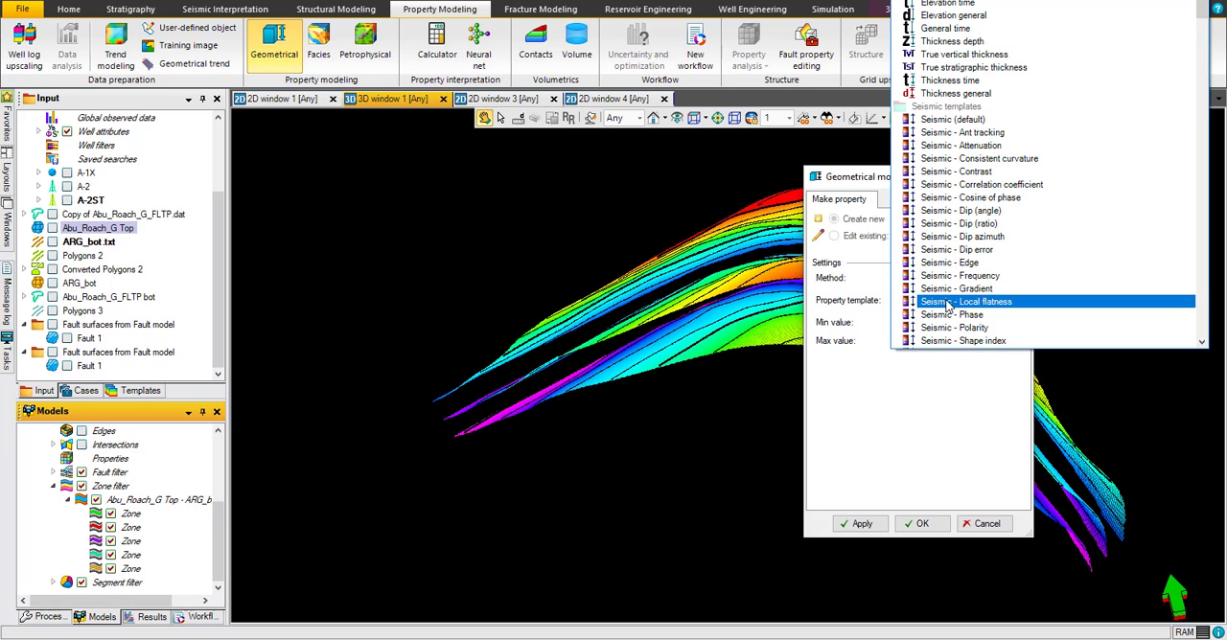
scroll(947, 305, down, 10)
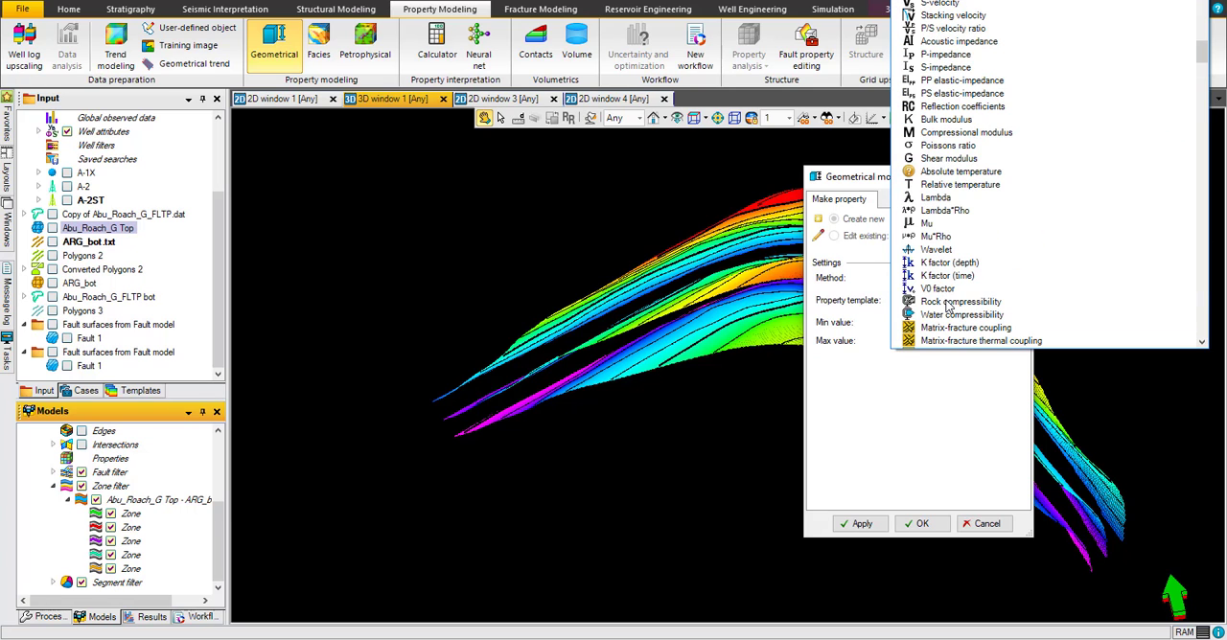
scroll(948, 305, down, 4)
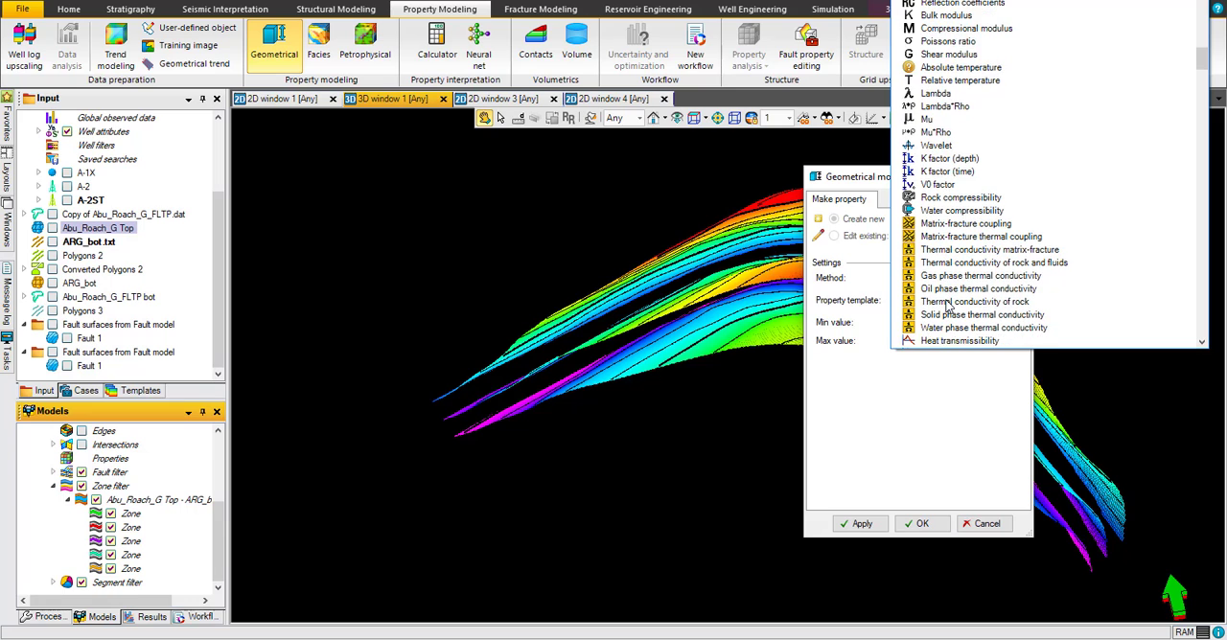
scroll(948, 305, down, 10)
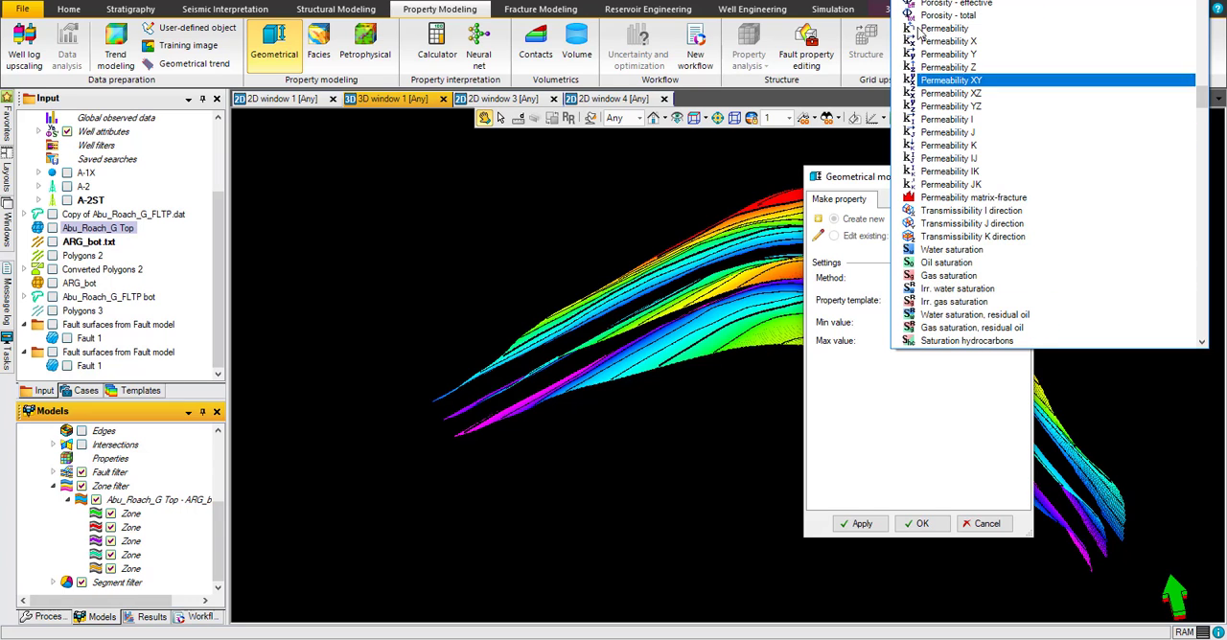
click(926, 4)
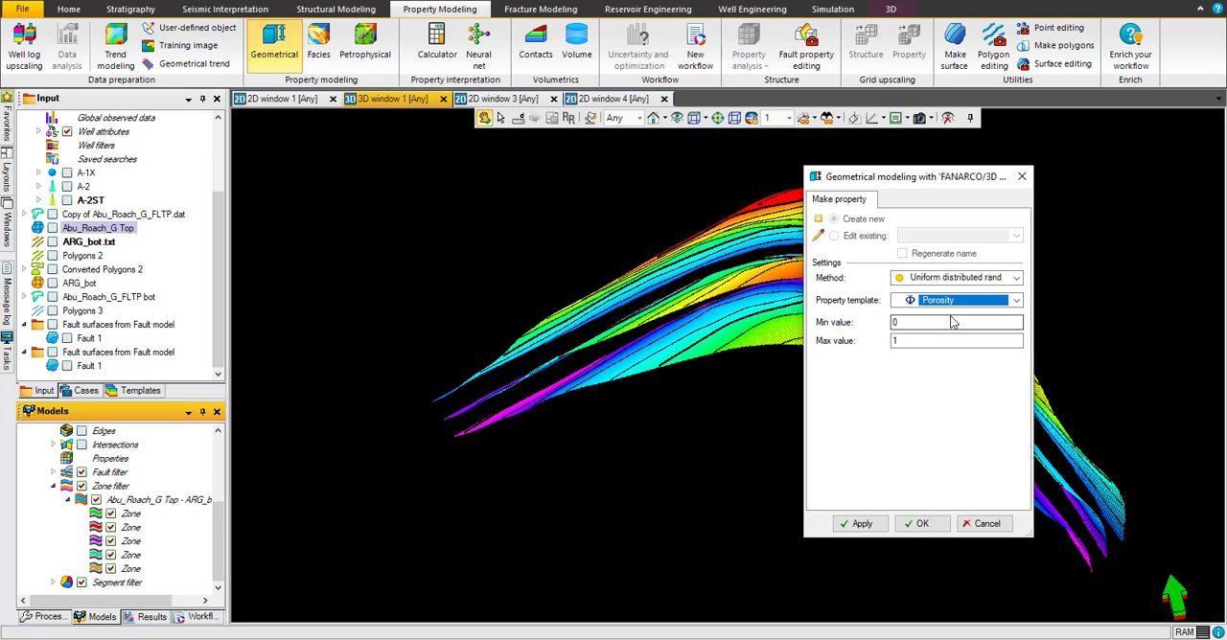
Step: Set the porosity range to a minimum of 0.1 and a maximum of 0.3 and generate the property
click(907, 323)
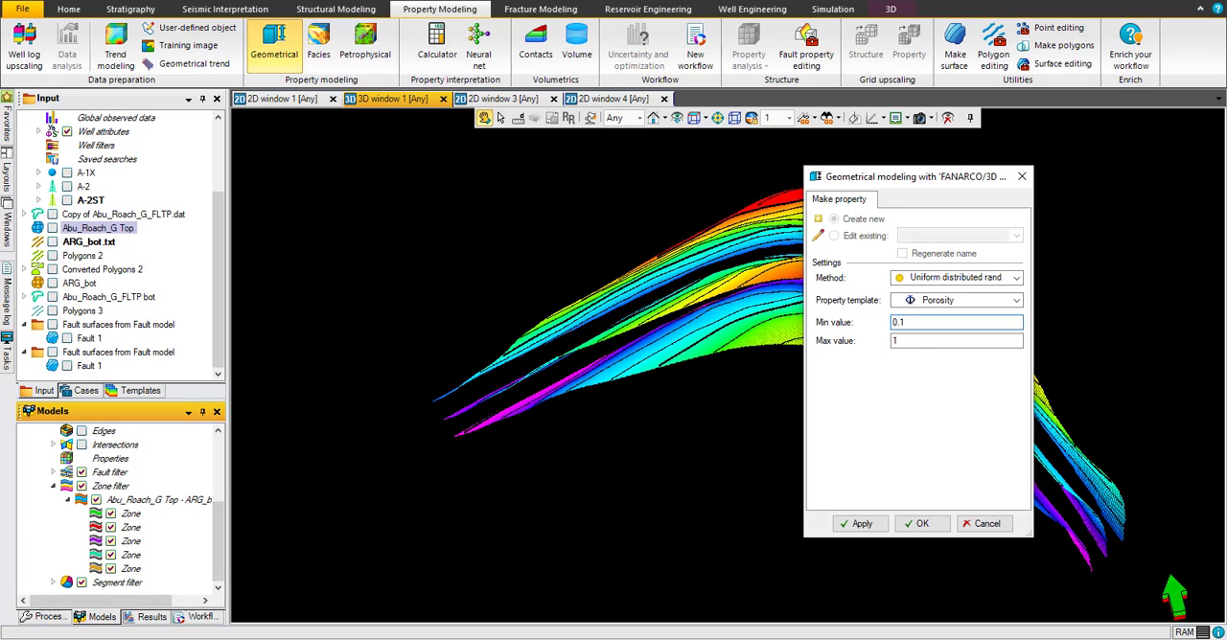
double_click(911, 340)
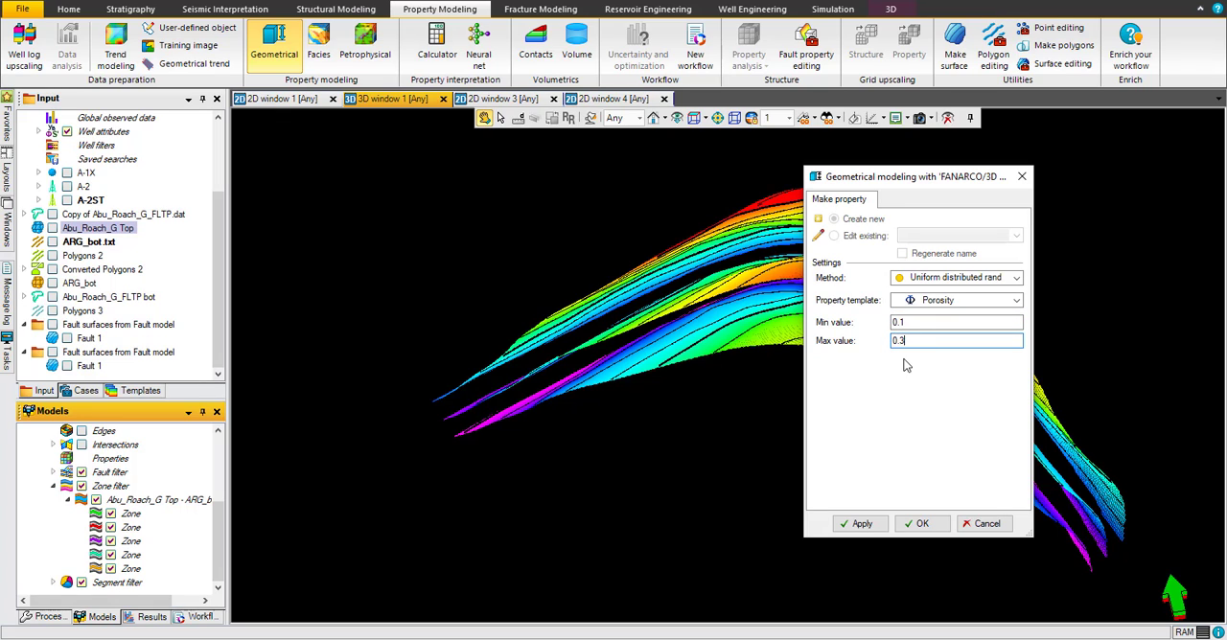
click(880, 523)
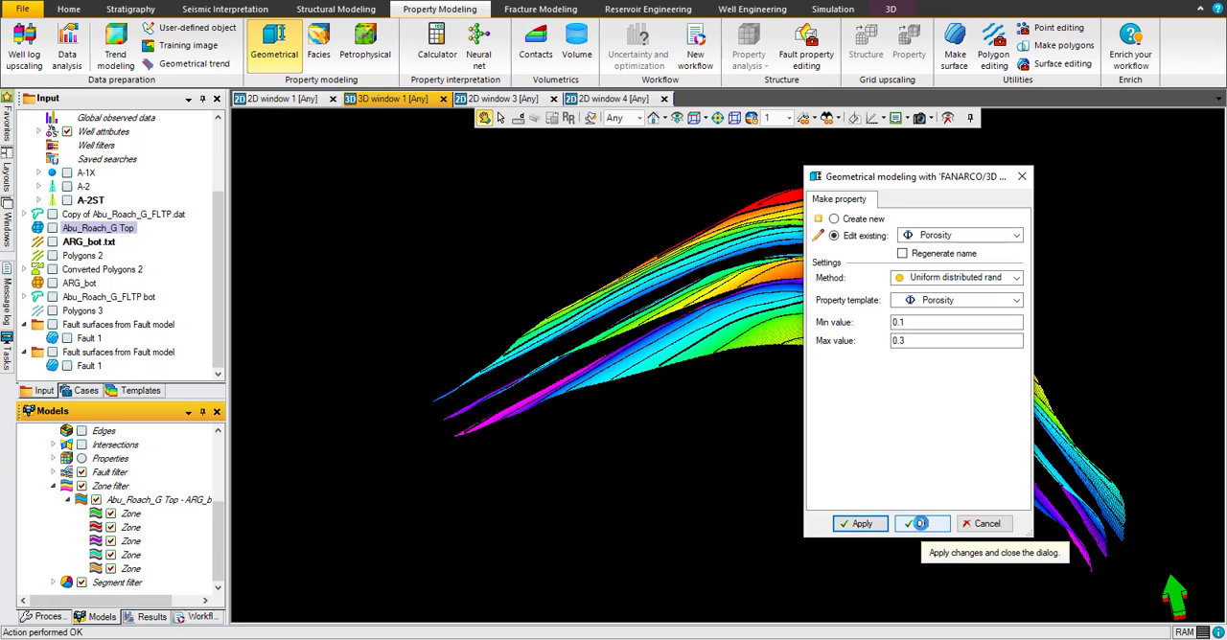
click(921, 525)
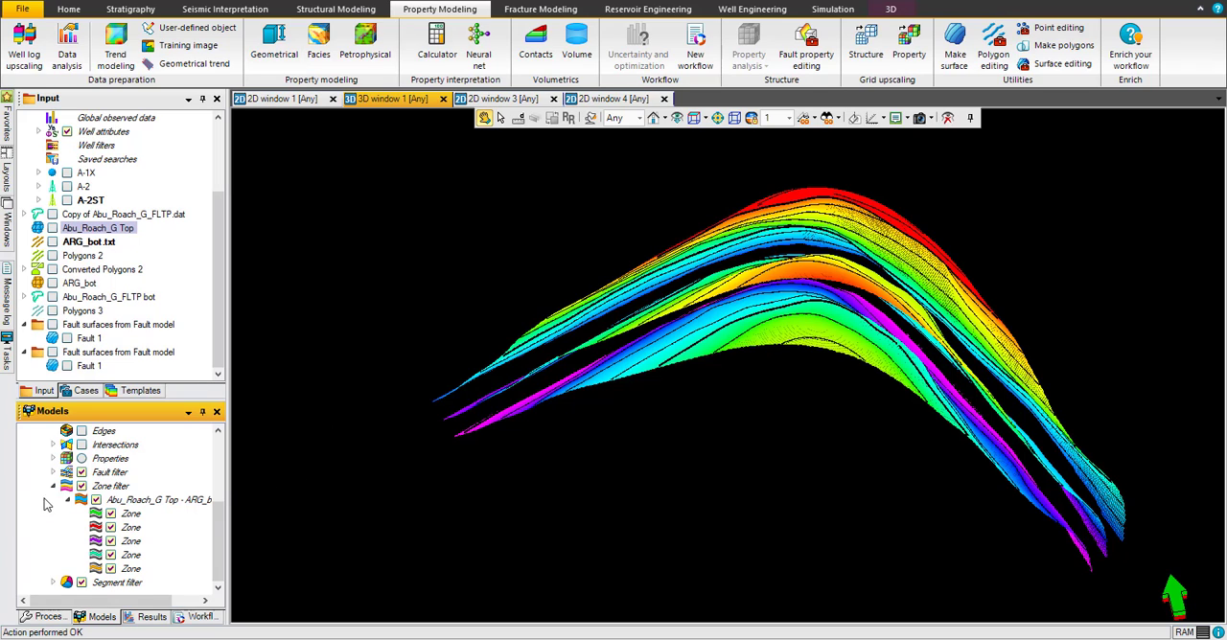
Step: Display the Porosity property of the FANARCO grid in the 3D window and view it from another angle
click(52, 459)
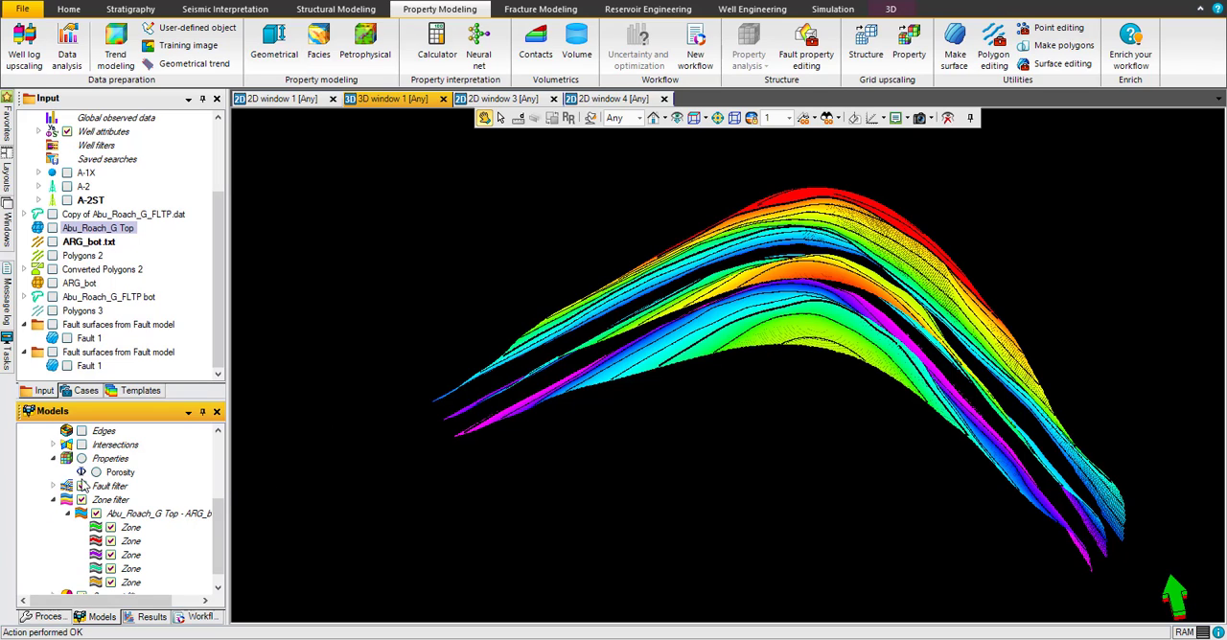
click(96, 473)
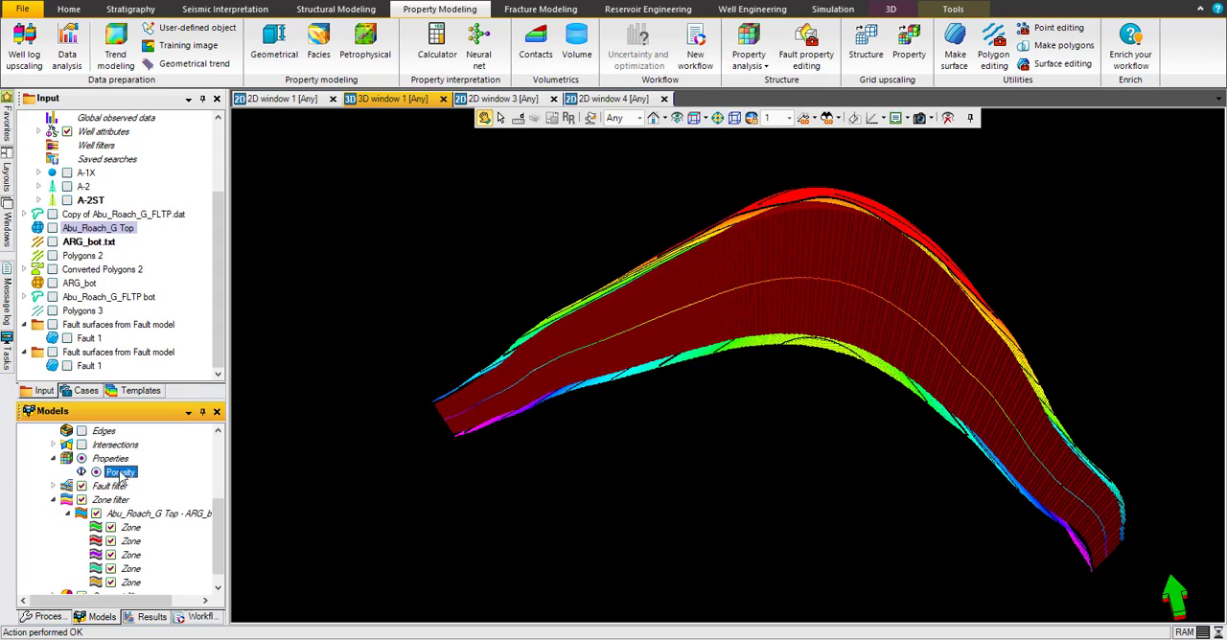
drag(690, 329, 952, 315)
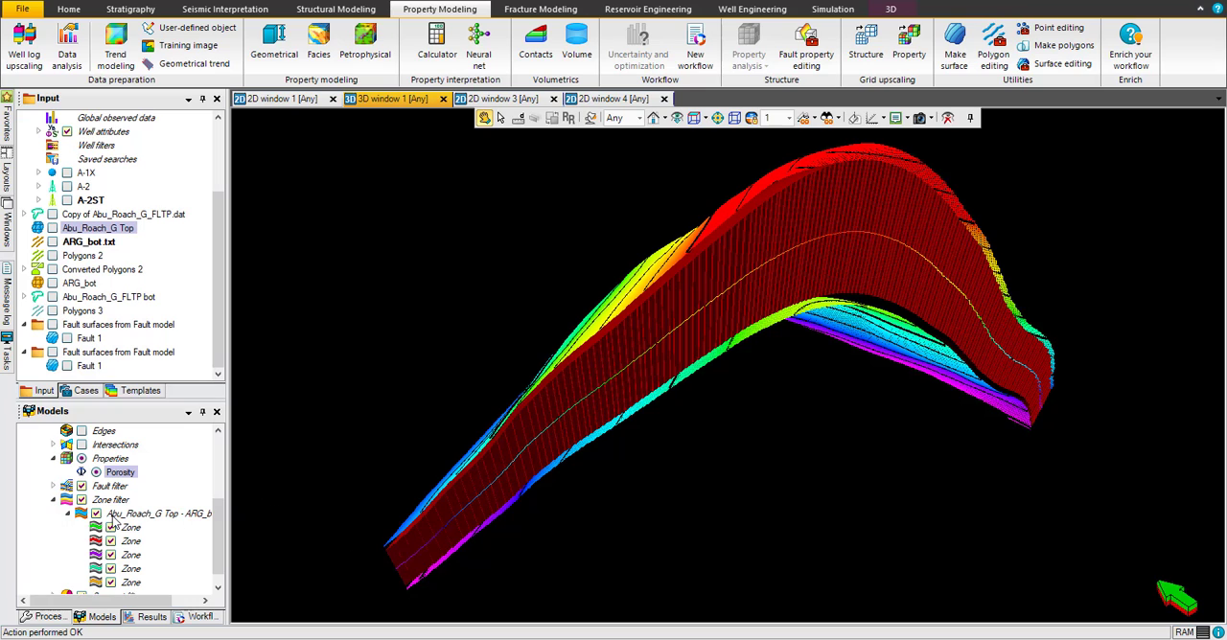
Step: Hide the FANARCO grid's horizons, and switch its zones off and back on to show only the Porosity property
click(82, 504)
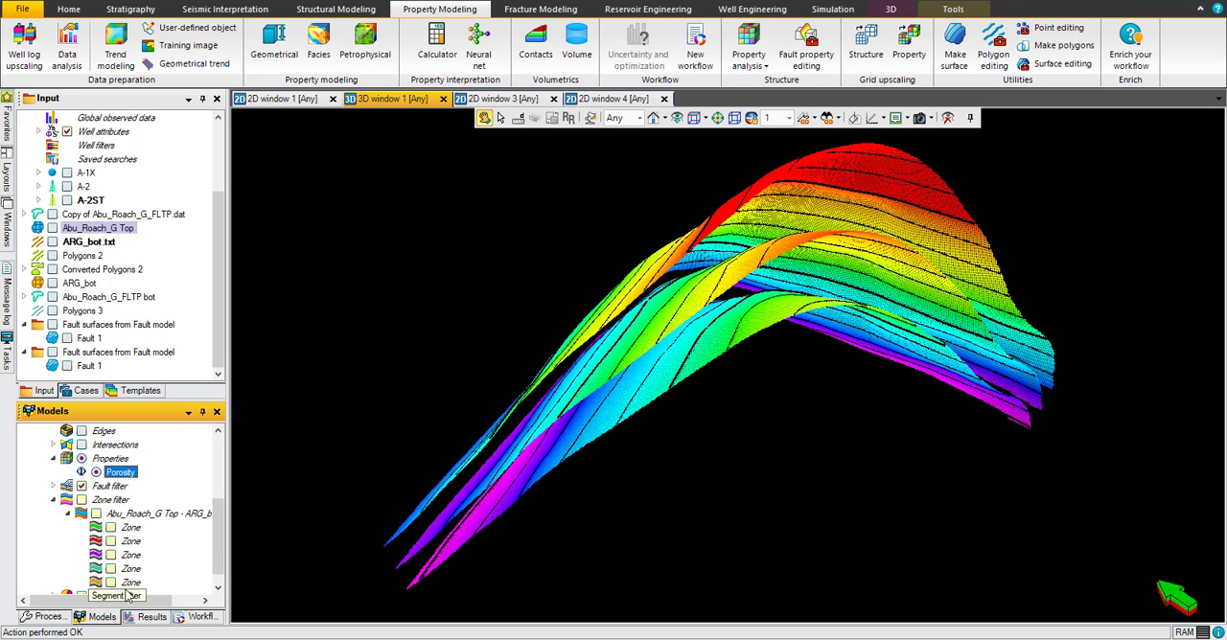
drag(219, 544, 216, 493)
click(82, 486)
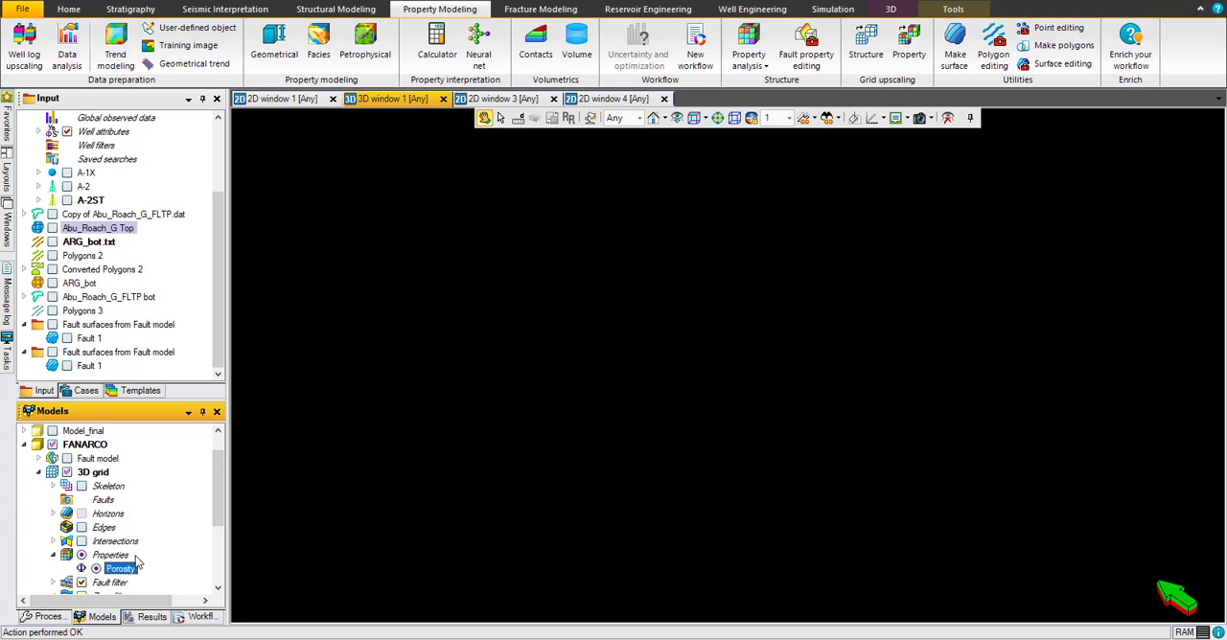
scroll(136, 562, down, 3)
scroll(115, 551, down, 2)
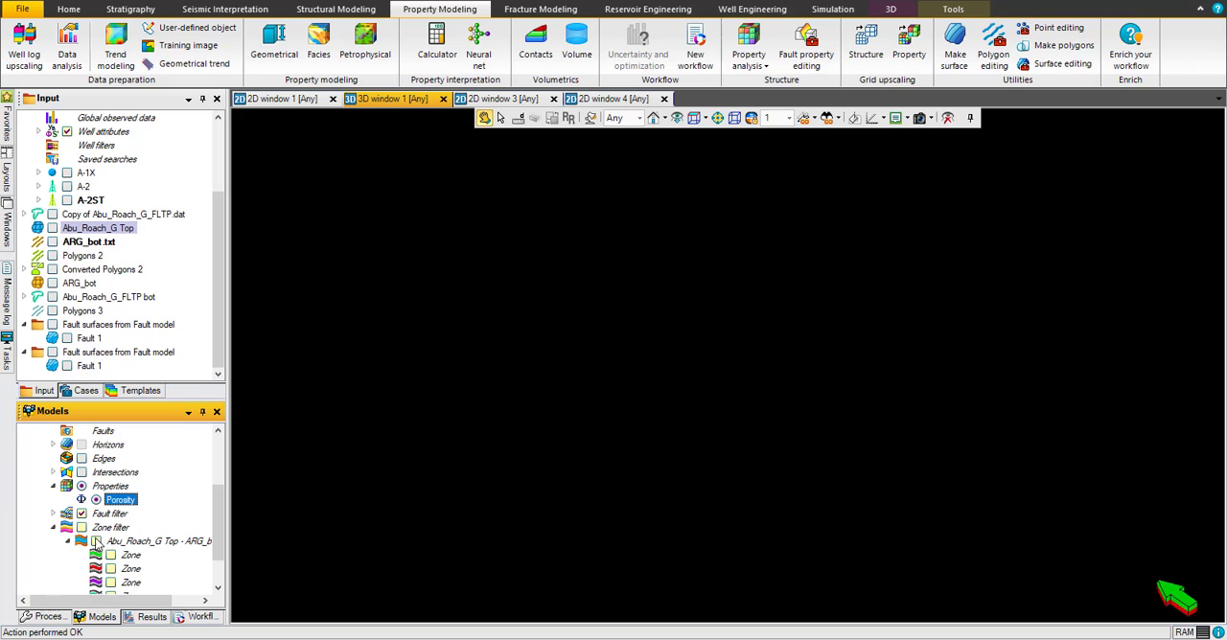
click(96, 542)
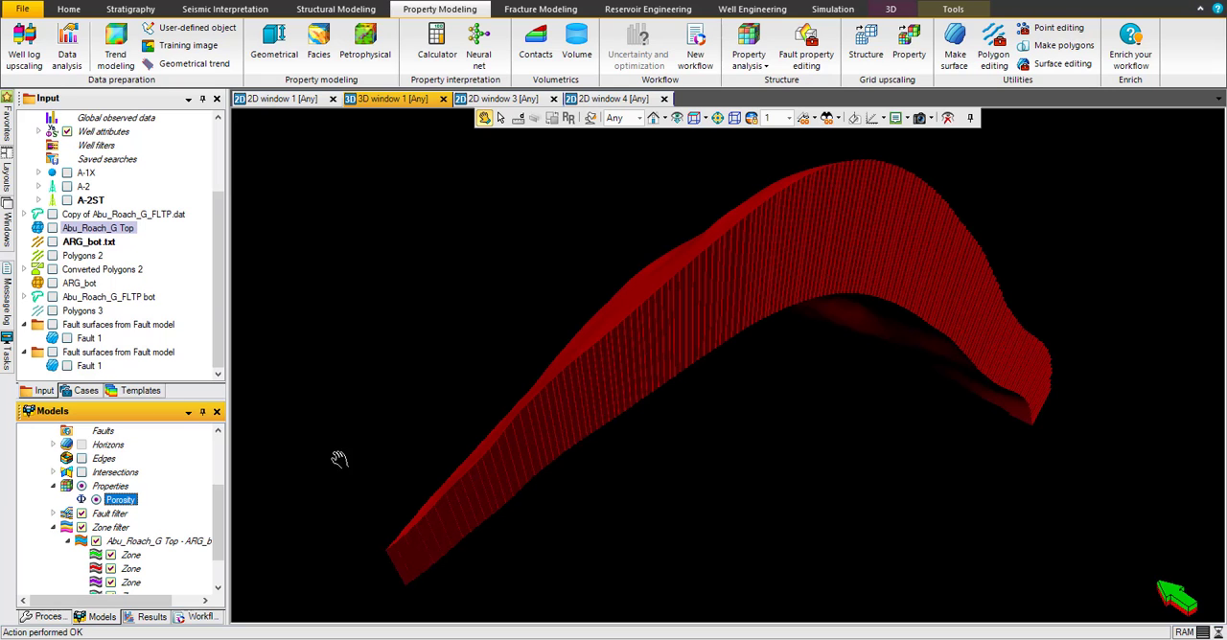
Step: Open the Porosity property's settings and examine its statistics
right_click(124, 502)
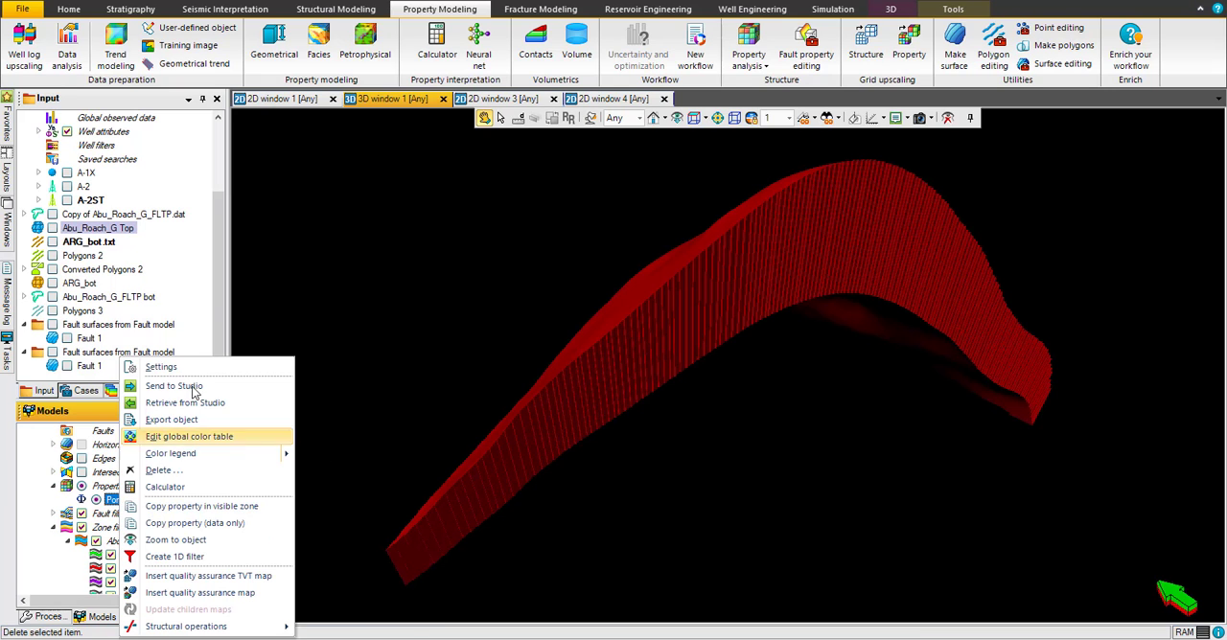
click(199, 367)
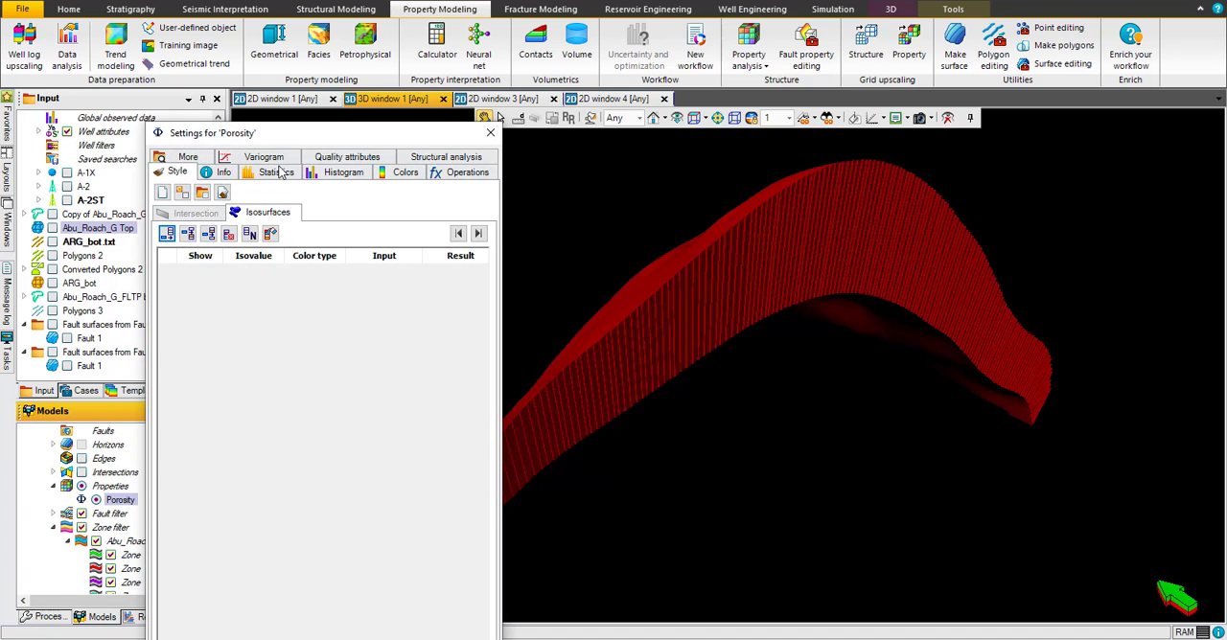
click(277, 172)
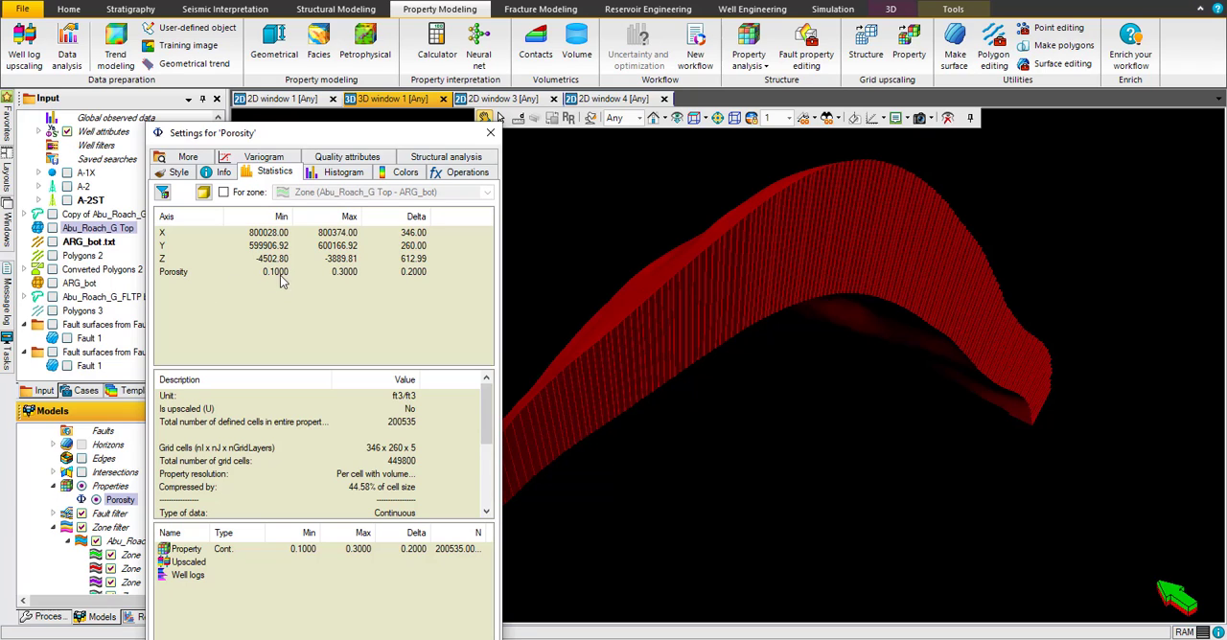
Step: Examine the Porosity property's histogram and close its settings
click(356, 172)
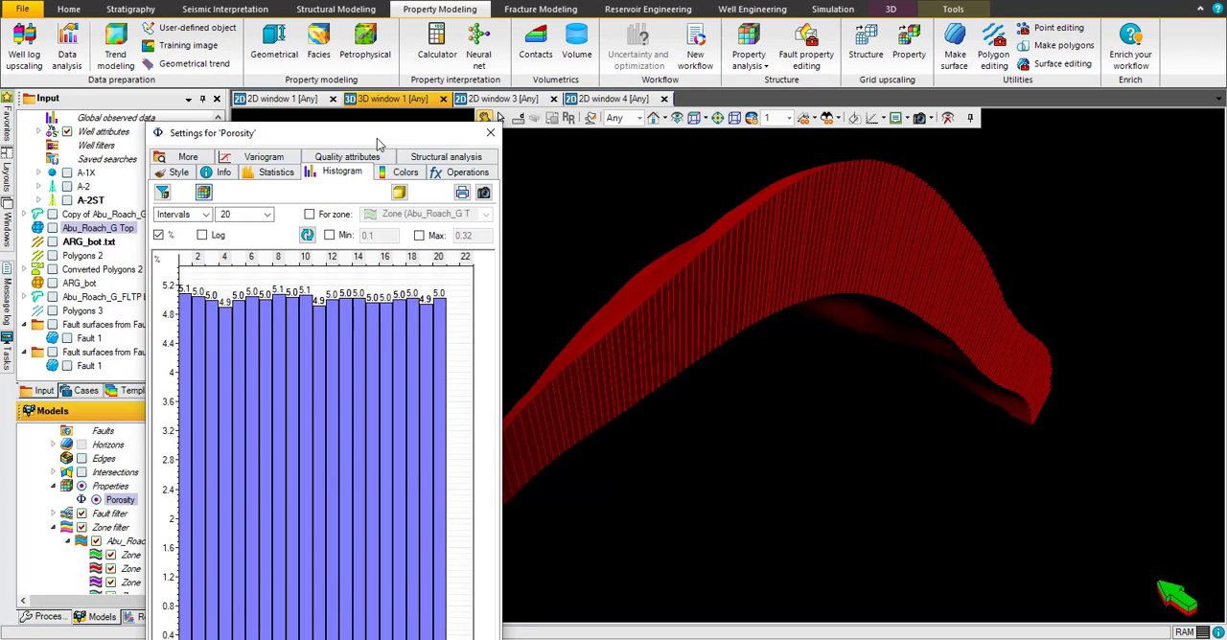
drag(378, 140, 395, 44)
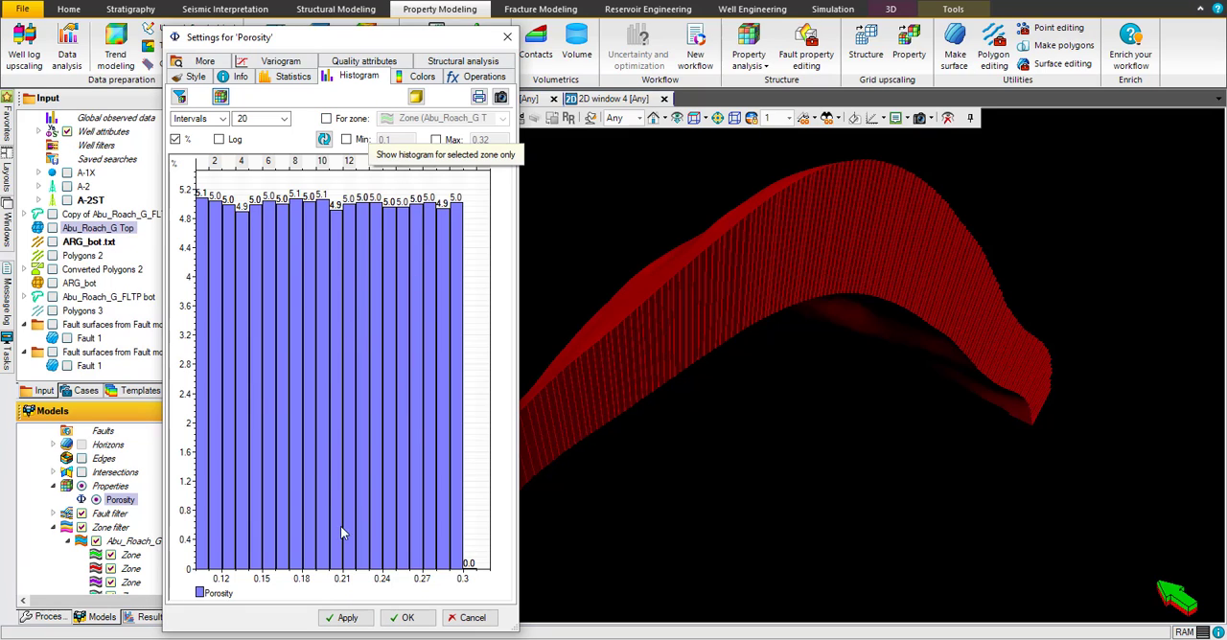
click(404, 619)
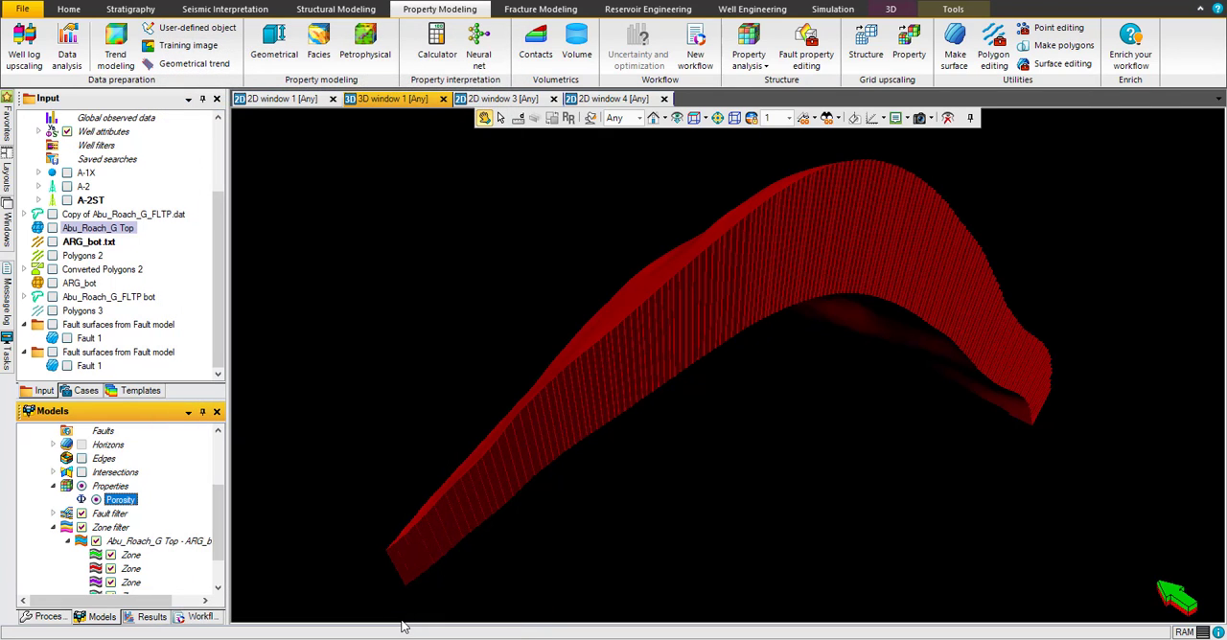
Step: Give the Porosity property a local color table with a maximum of 0.3 and a minimum of 0, and view the grid from another angle
right_click(120, 502)
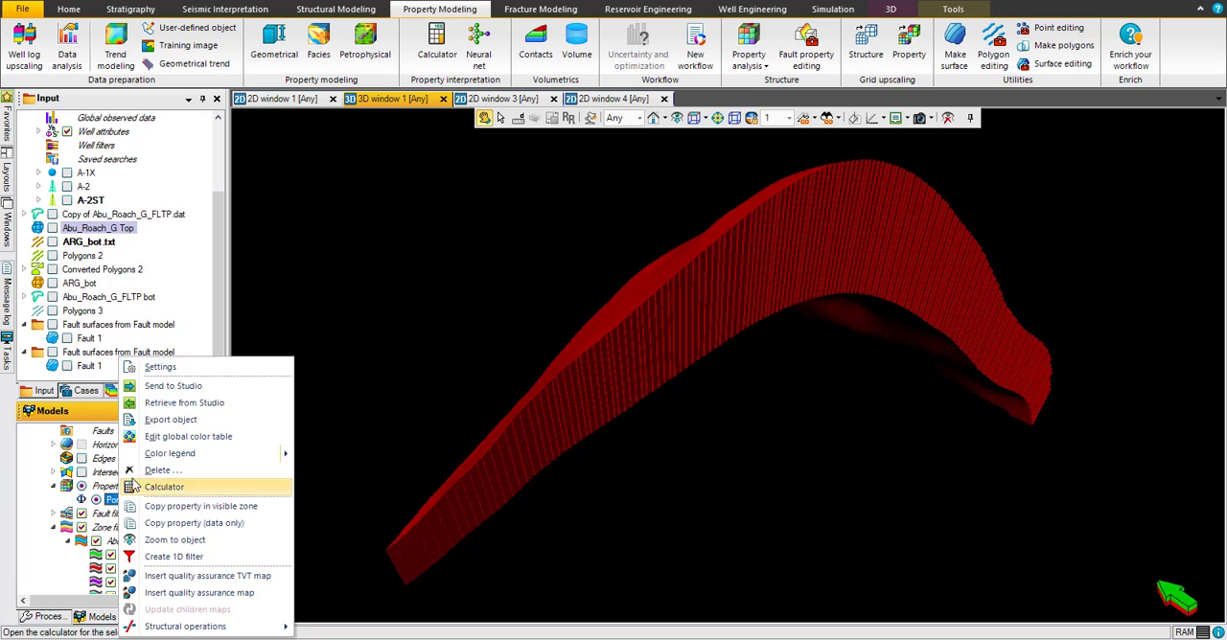
click(161, 368)
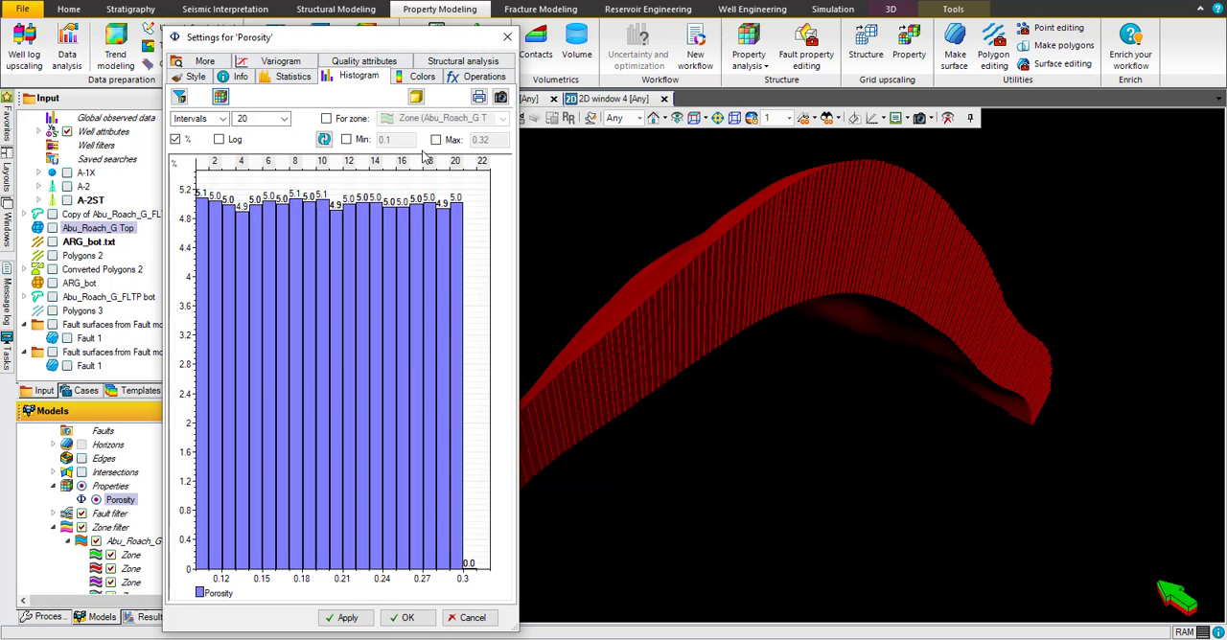
click(421, 76)
click(211, 128)
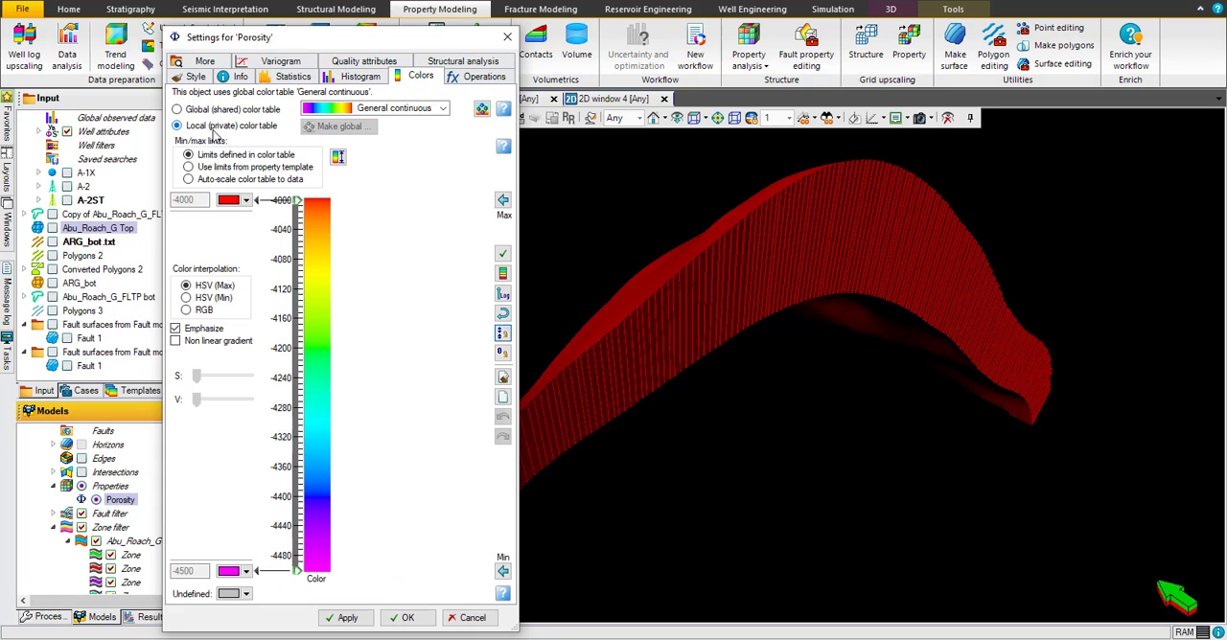
drag(202, 201, 127, 199)
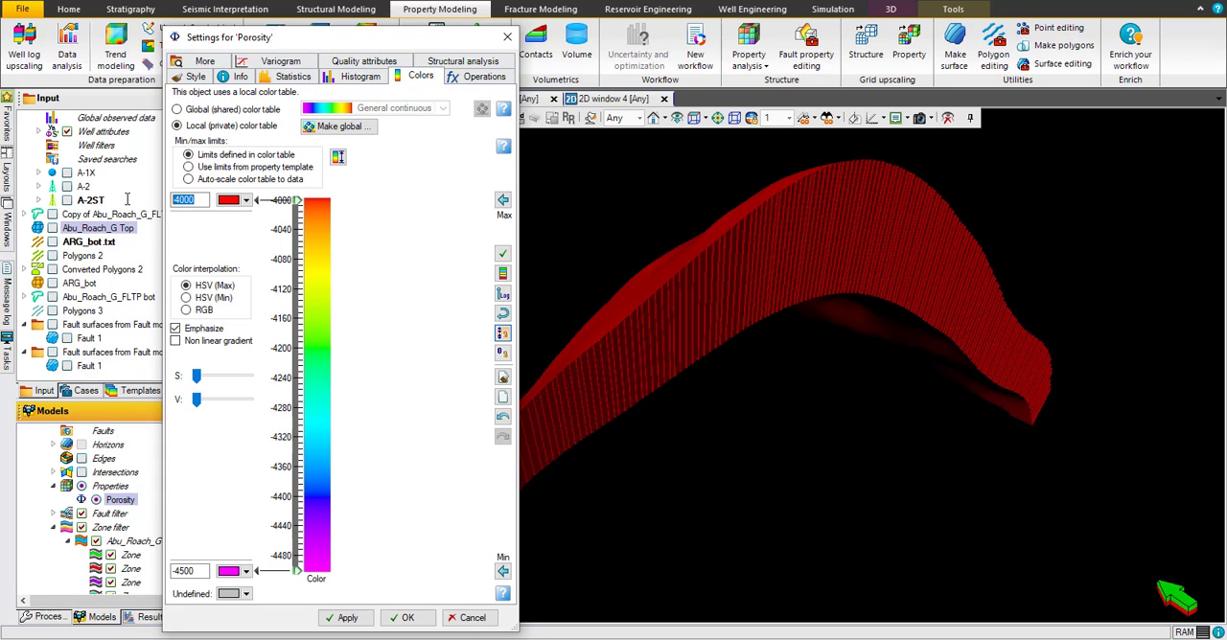
text(0.3)
drag(207, 572, 157, 575)
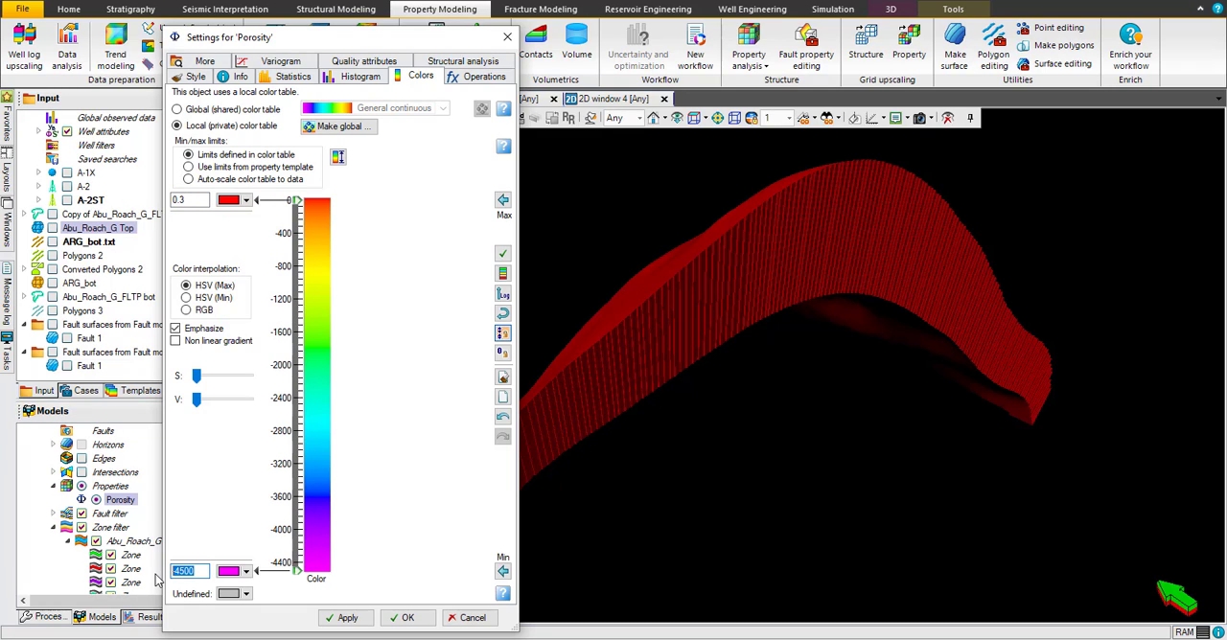
text(0.1)
click(341, 618)
click(402, 619)
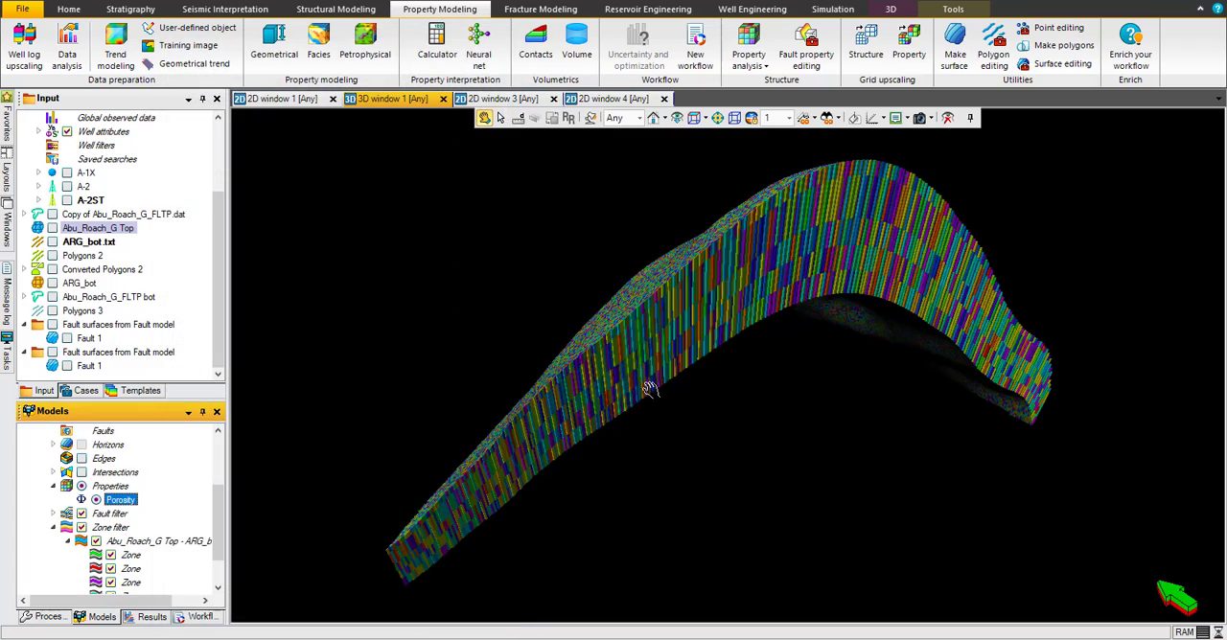
drag(710, 324, 777, 256)
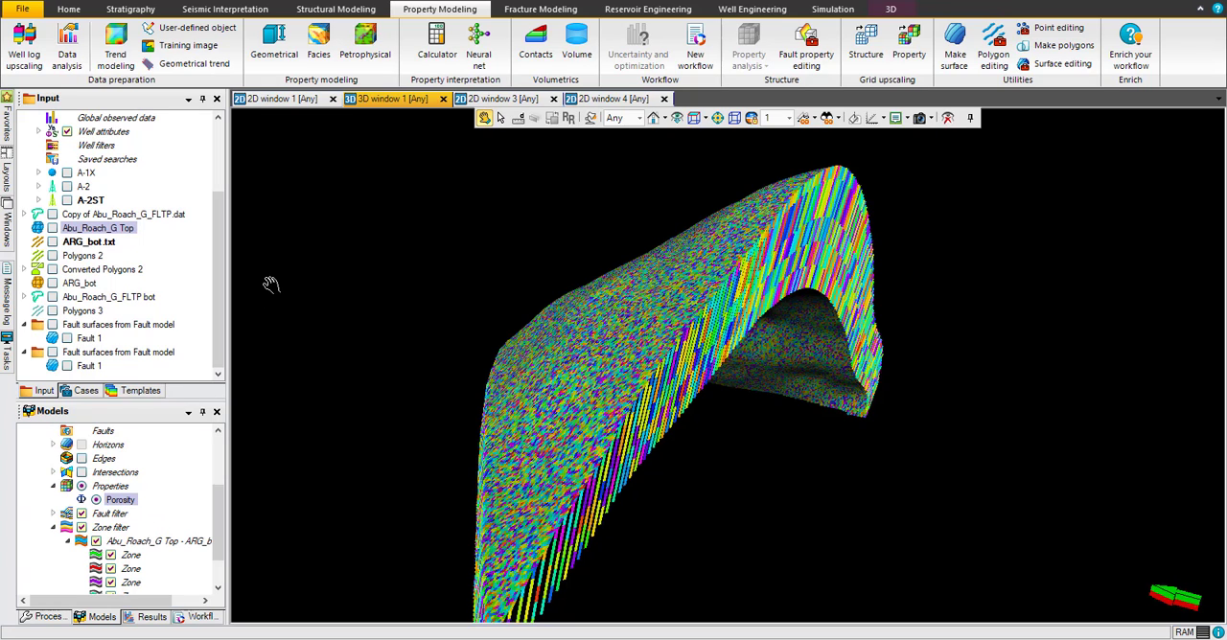
Step: Start a new geometrical property for the FANARCO grid using the Water saturation template
click(274, 43)
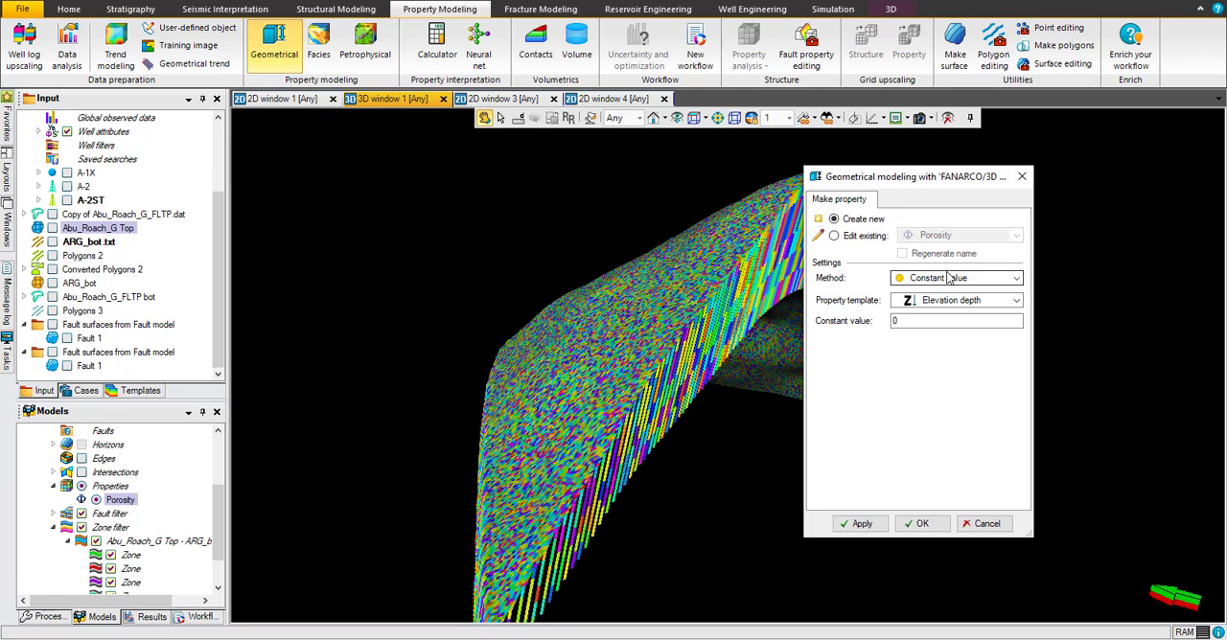
click(956, 301)
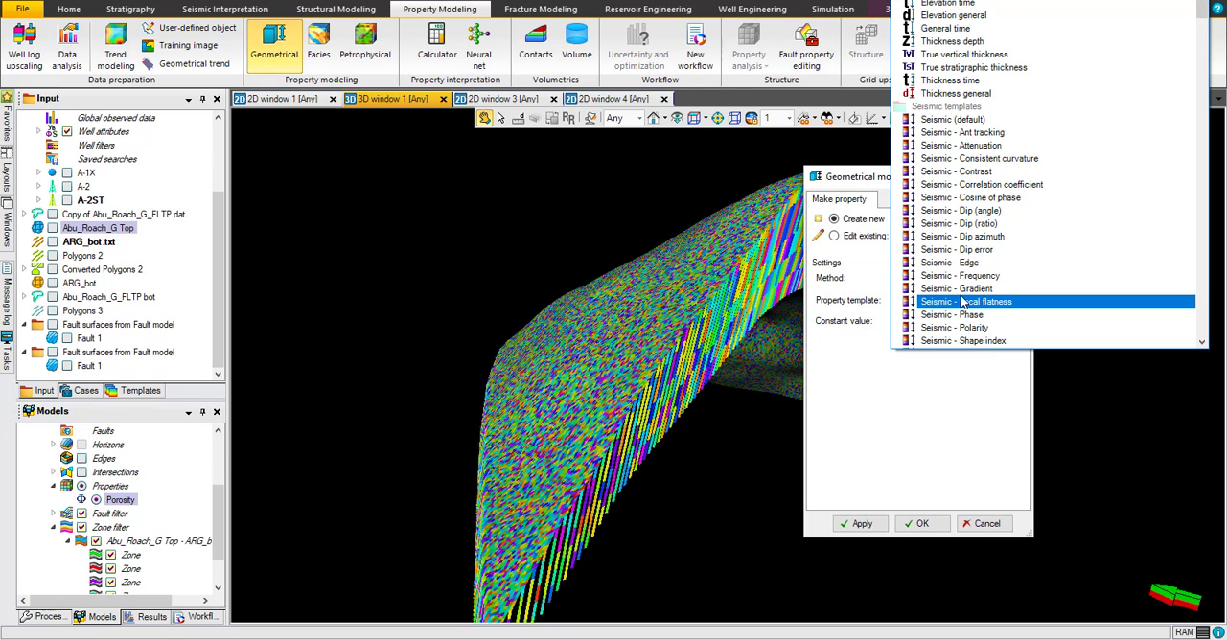
scroll(962, 303, down, 20)
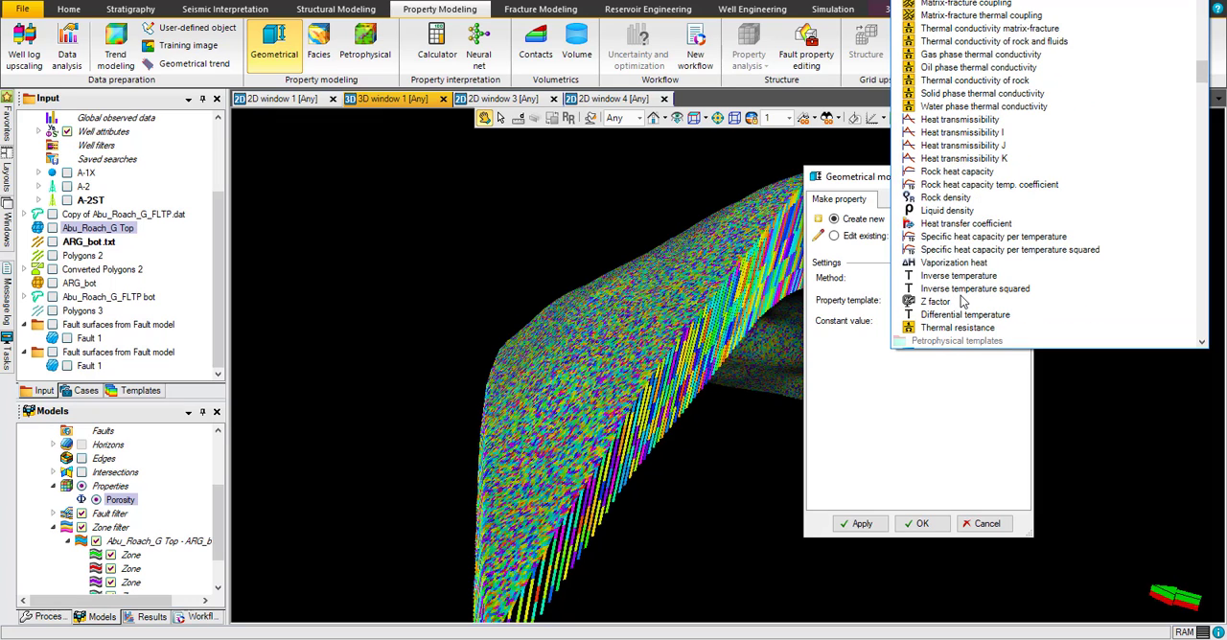
scroll(961, 303, down, 10)
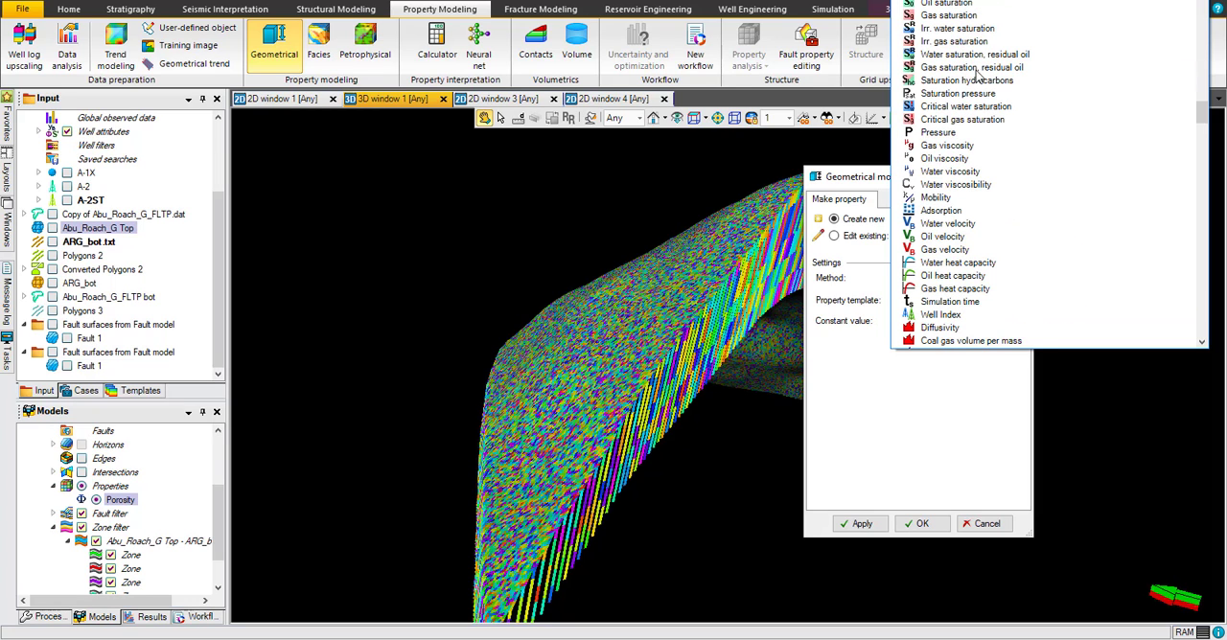
click(966, 3)
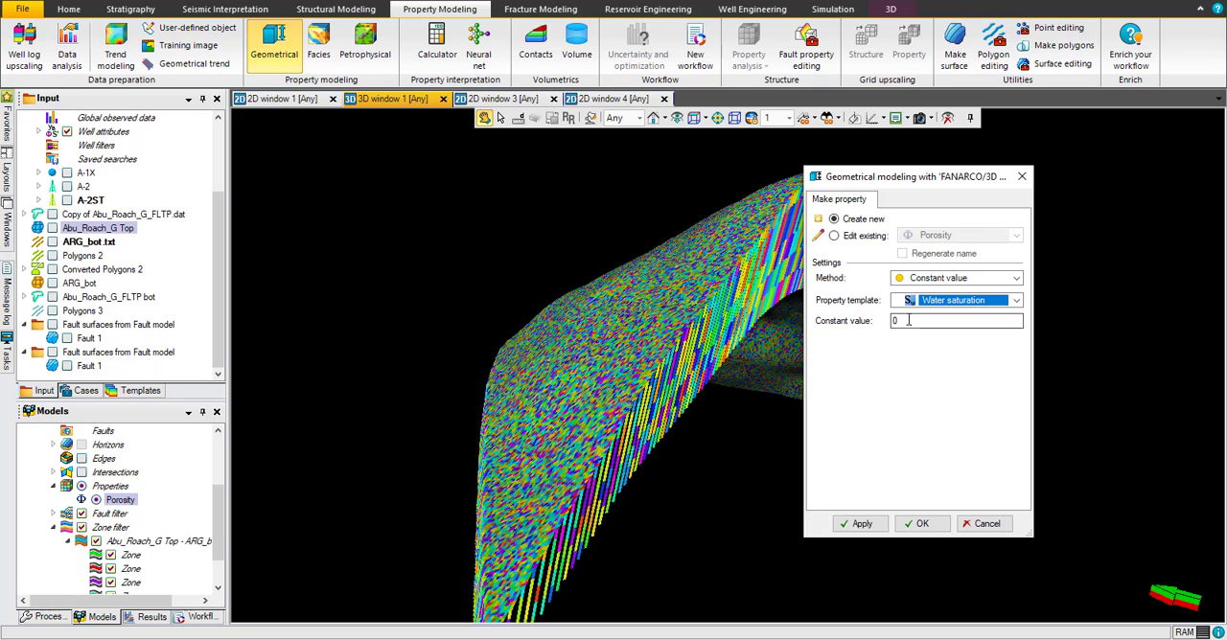
Step: Generate the Water saturation property with the Constant value method and a constant value of 1
click(948, 278)
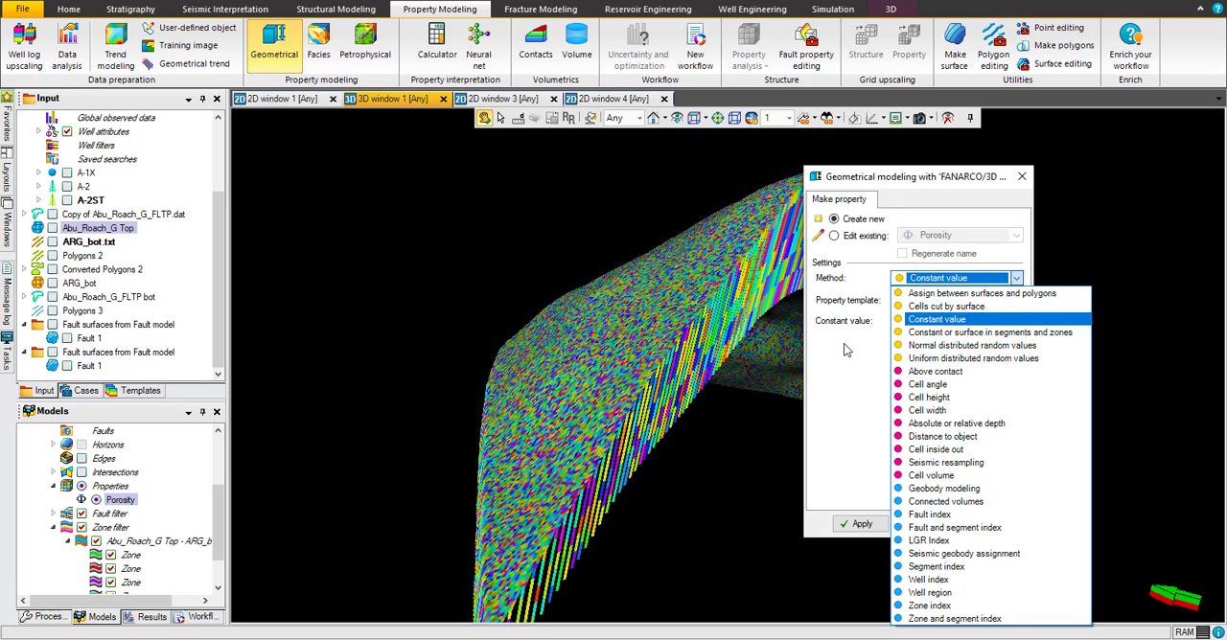
click(955, 319)
click(907, 323)
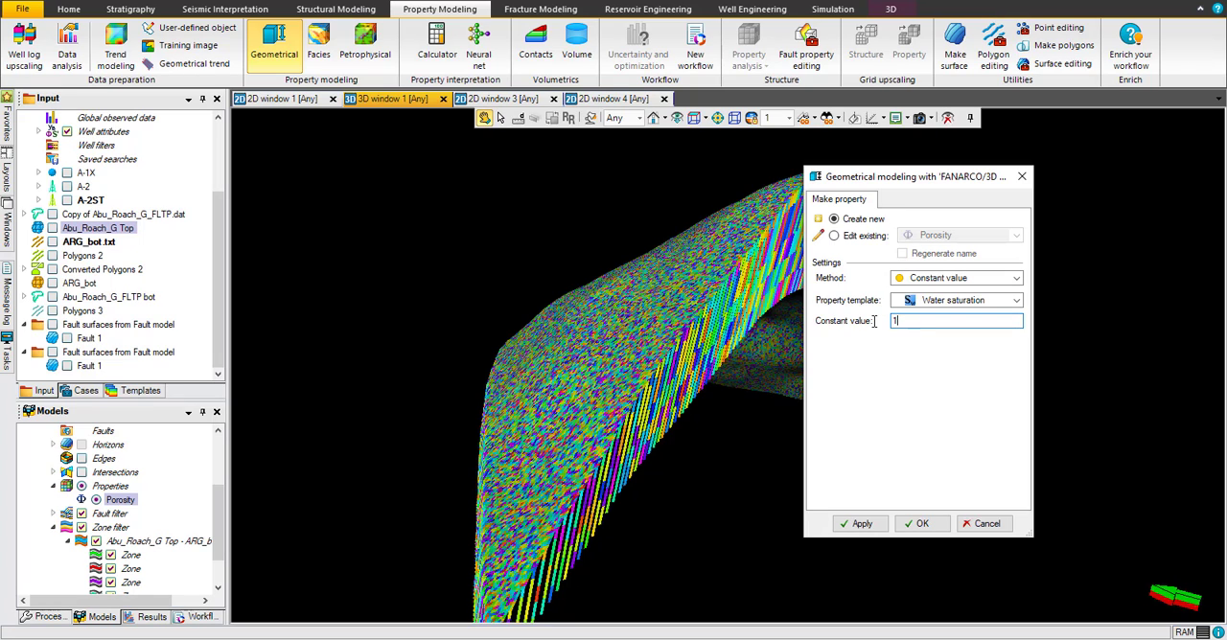
text(1)
click(861, 523)
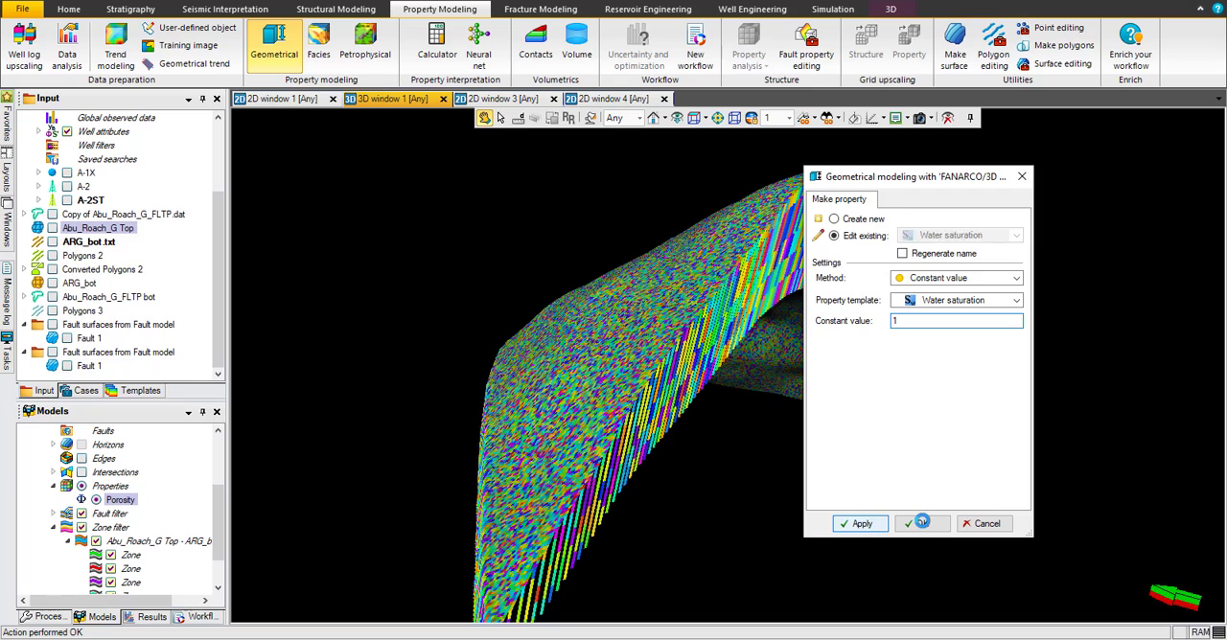
click(922, 523)
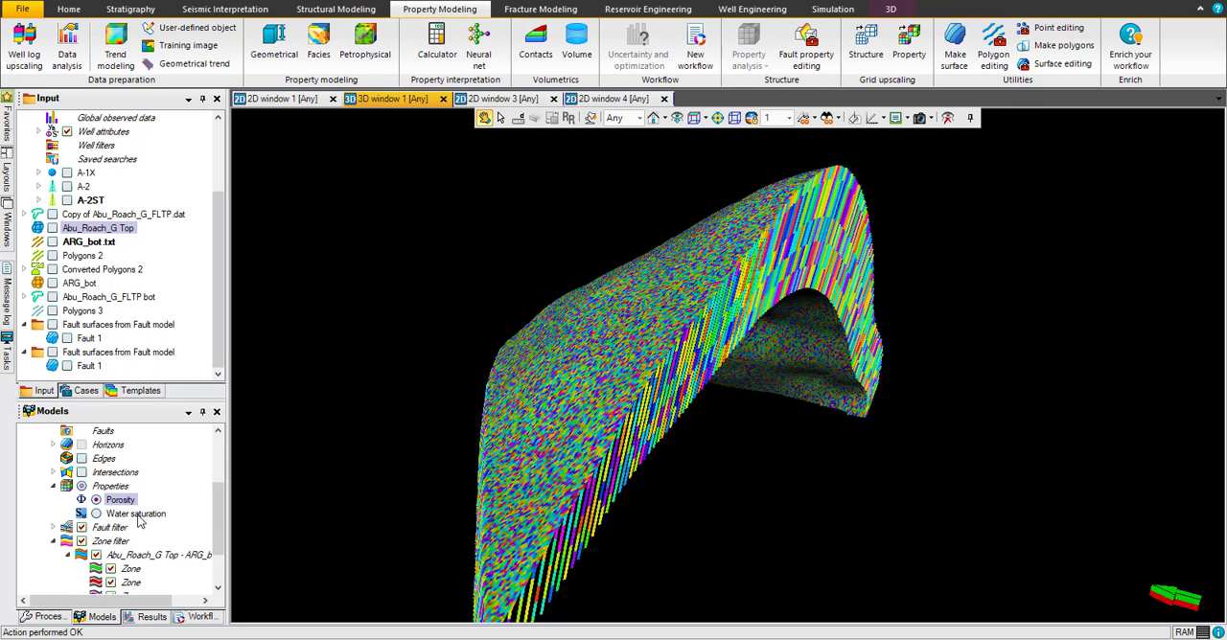
Step: Display the Water saturation property in the 3D window and examine its statistics in the settings
click(96, 516)
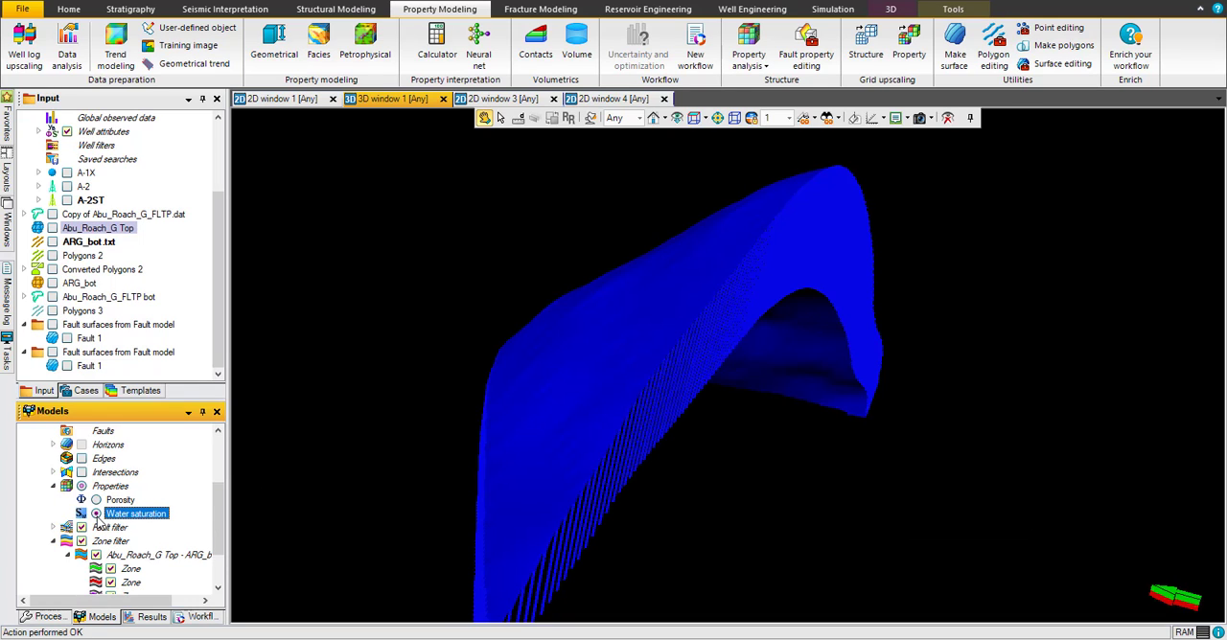
right_click(149, 522)
click(221, 370)
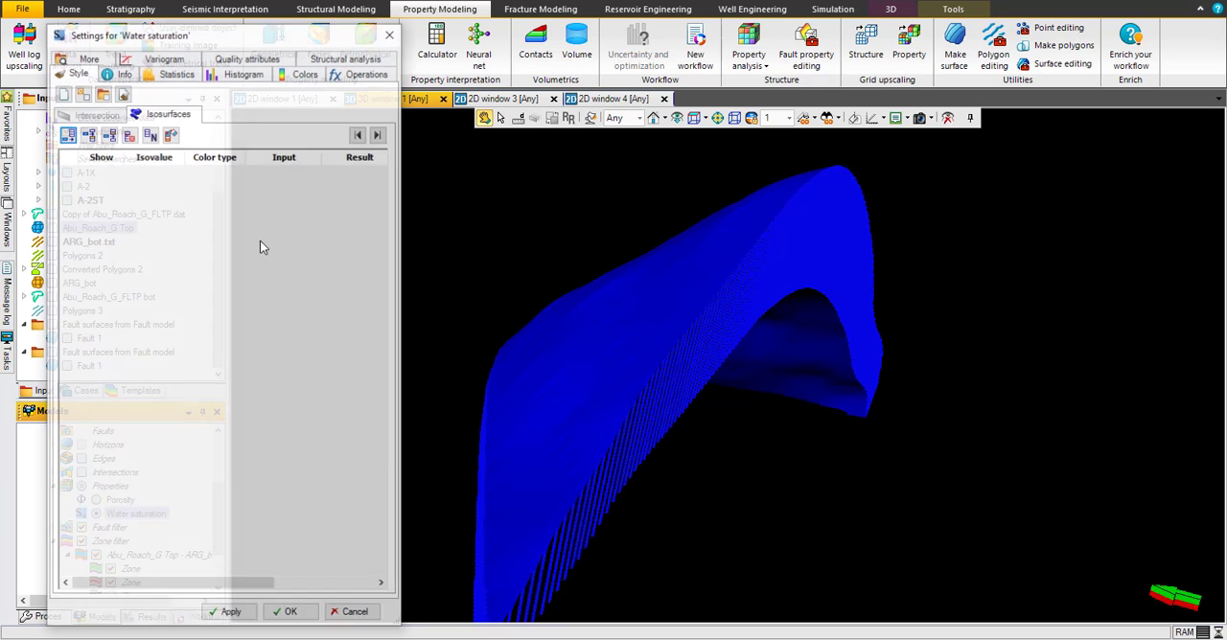
click(176, 74)
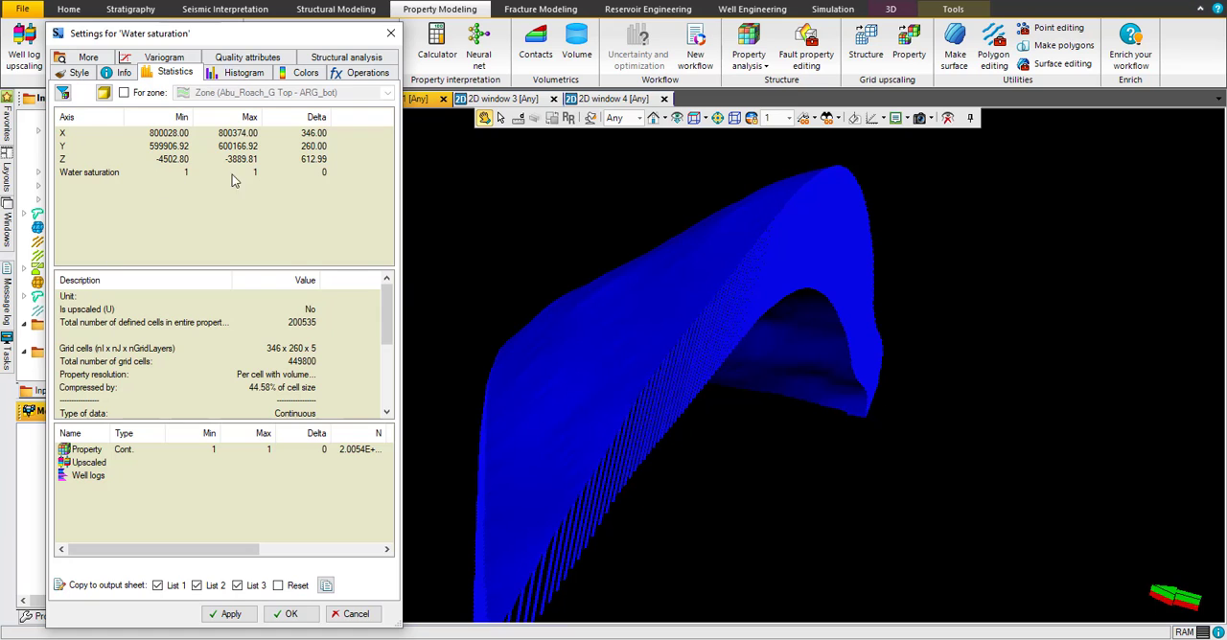
click(390, 33)
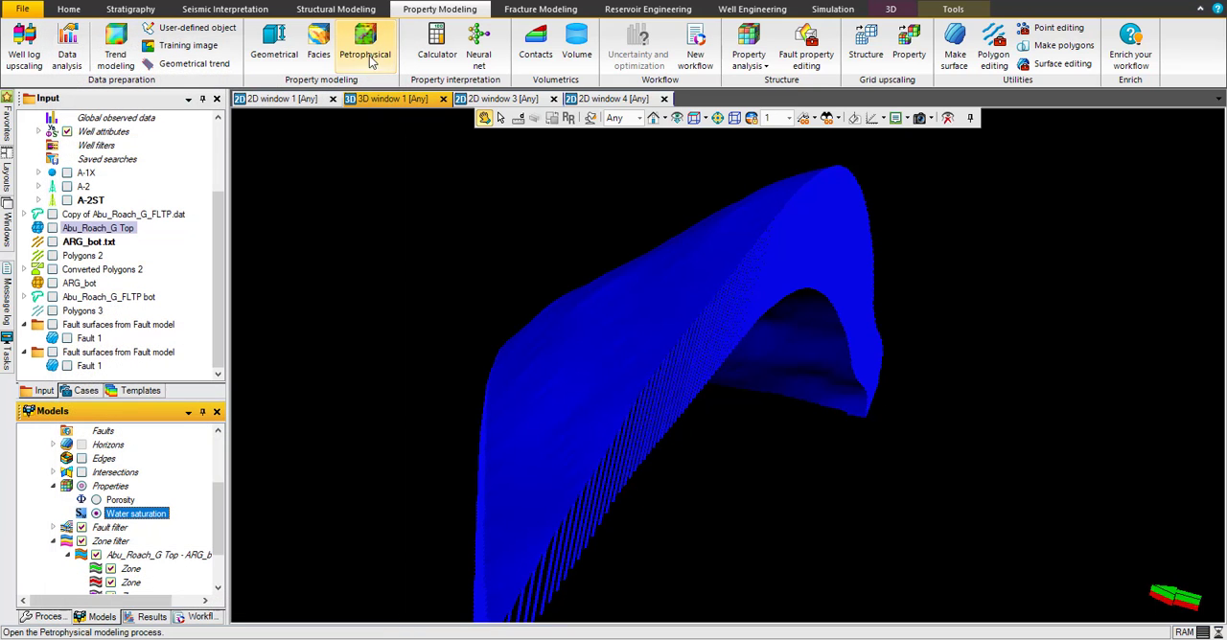
click(433, 53)
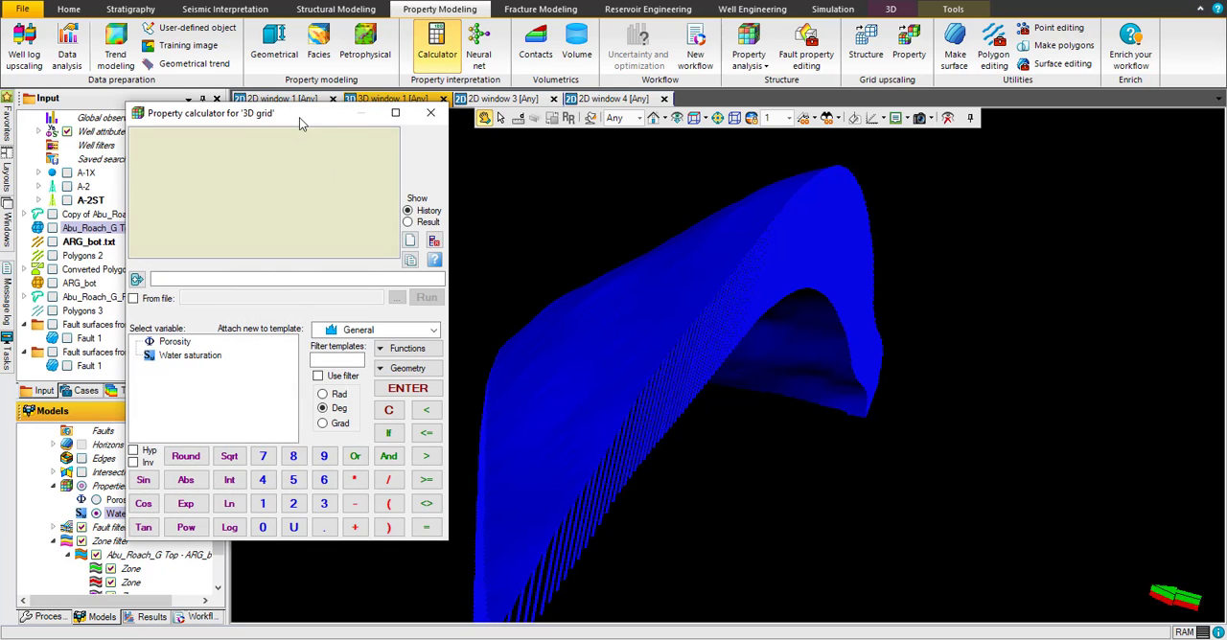
drag(303, 120, 951, 104)
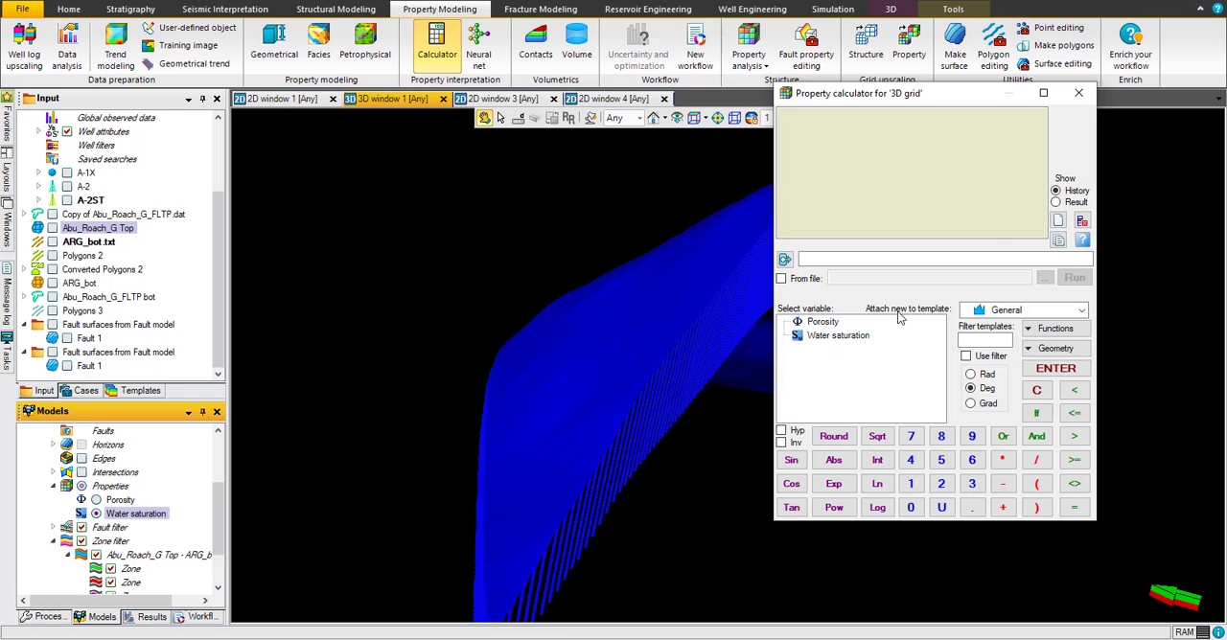
click(1079, 93)
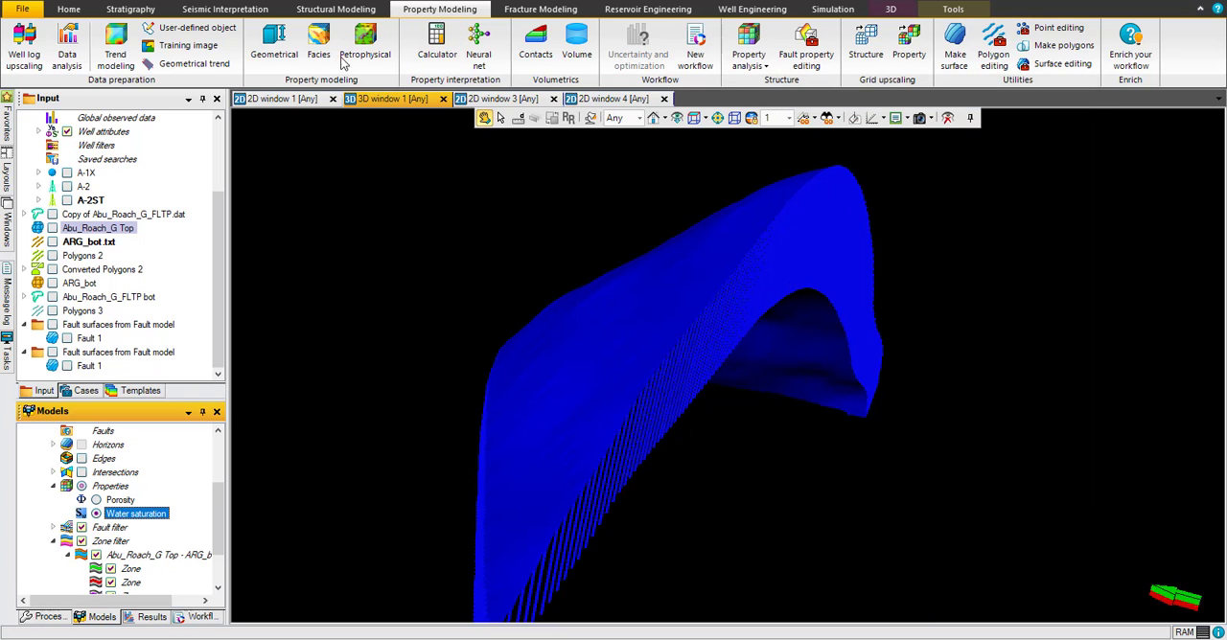
Step: Try editing the existing Water saturation property with the Cell height method, using Vertical thickness (TVT)
click(278, 43)
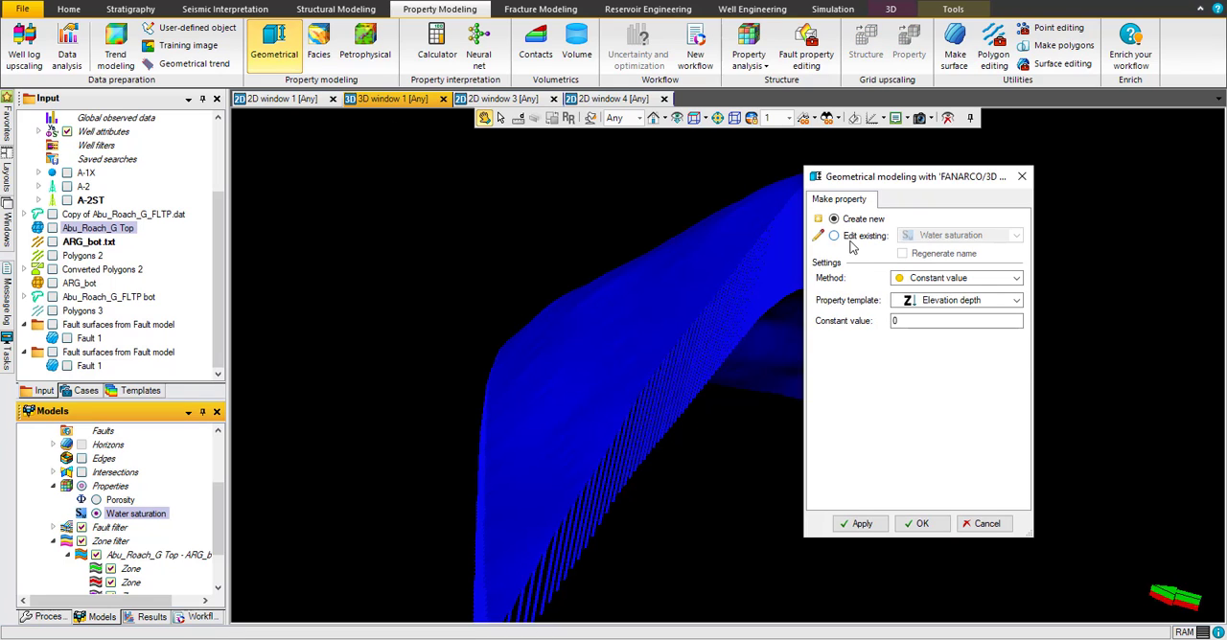
click(835, 236)
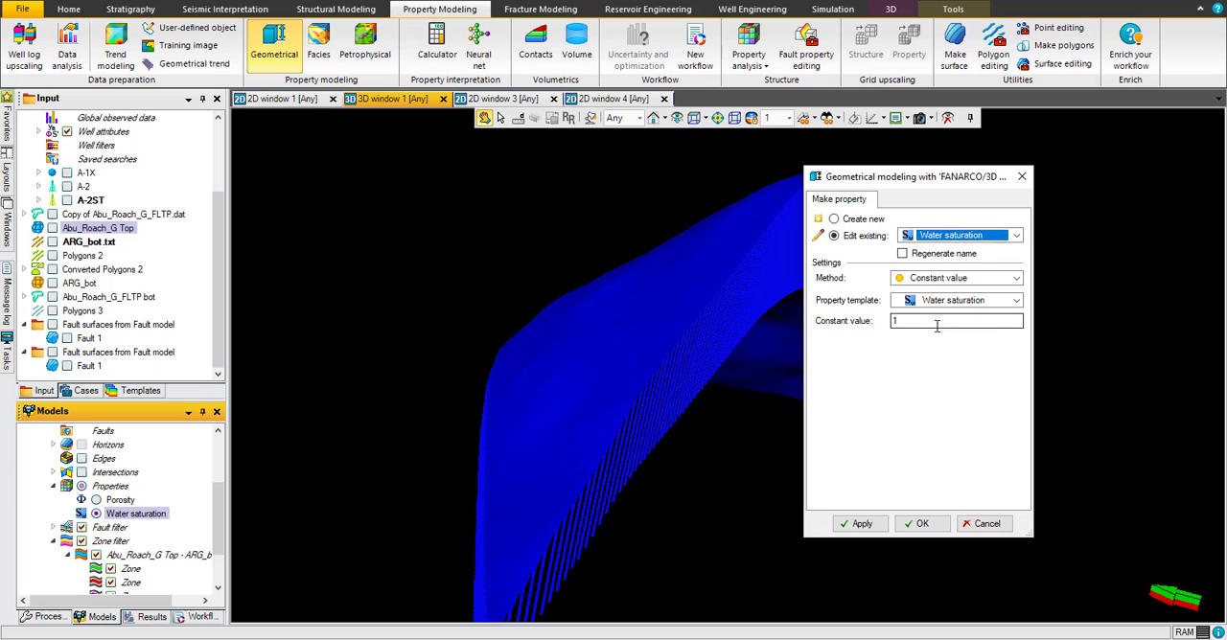
click(963, 280)
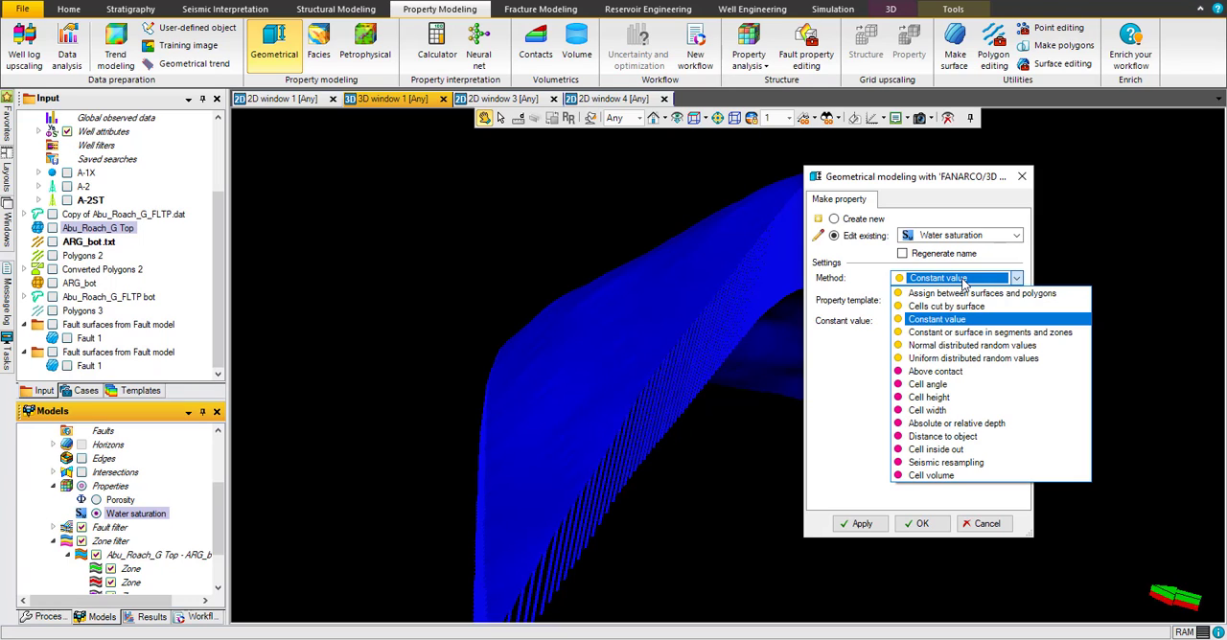
click(968, 396)
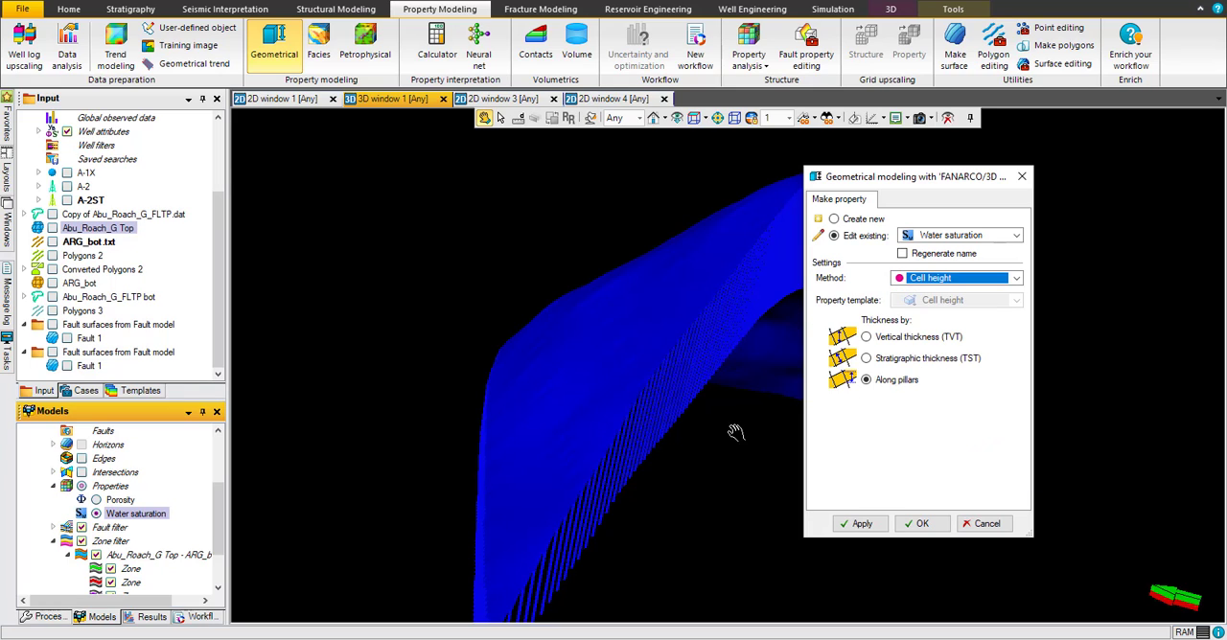
click(866, 336)
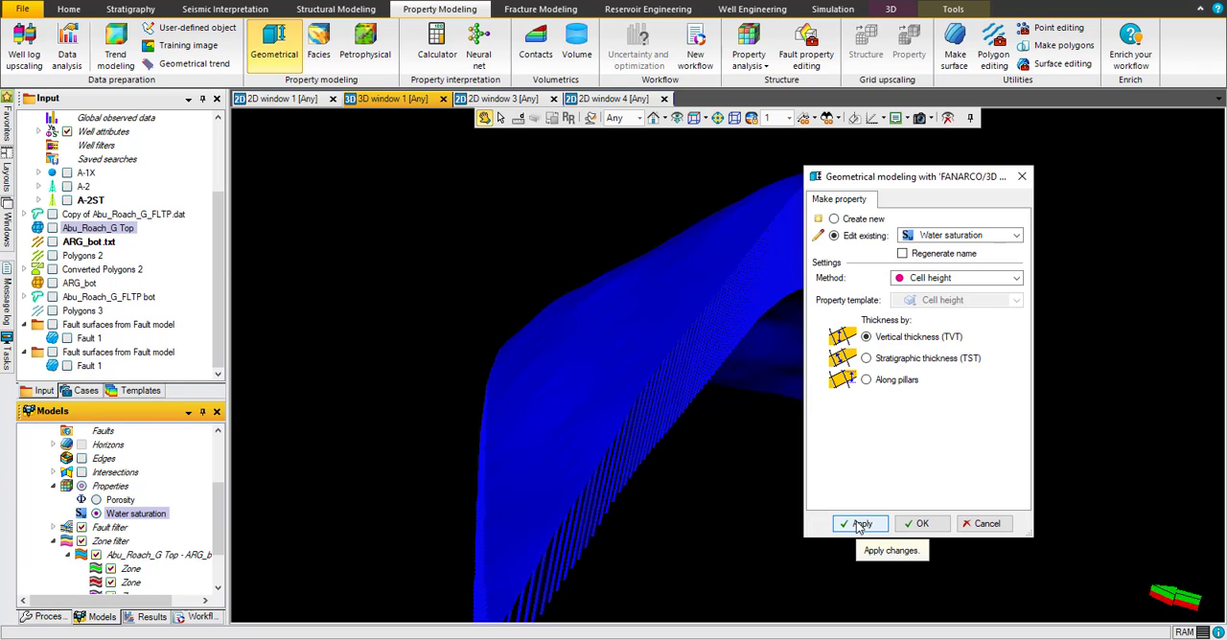
Step: Reselect the existing Water saturation property with the Constant value method at 1 and regenerate it
click(956, 237)
click(967, 401)
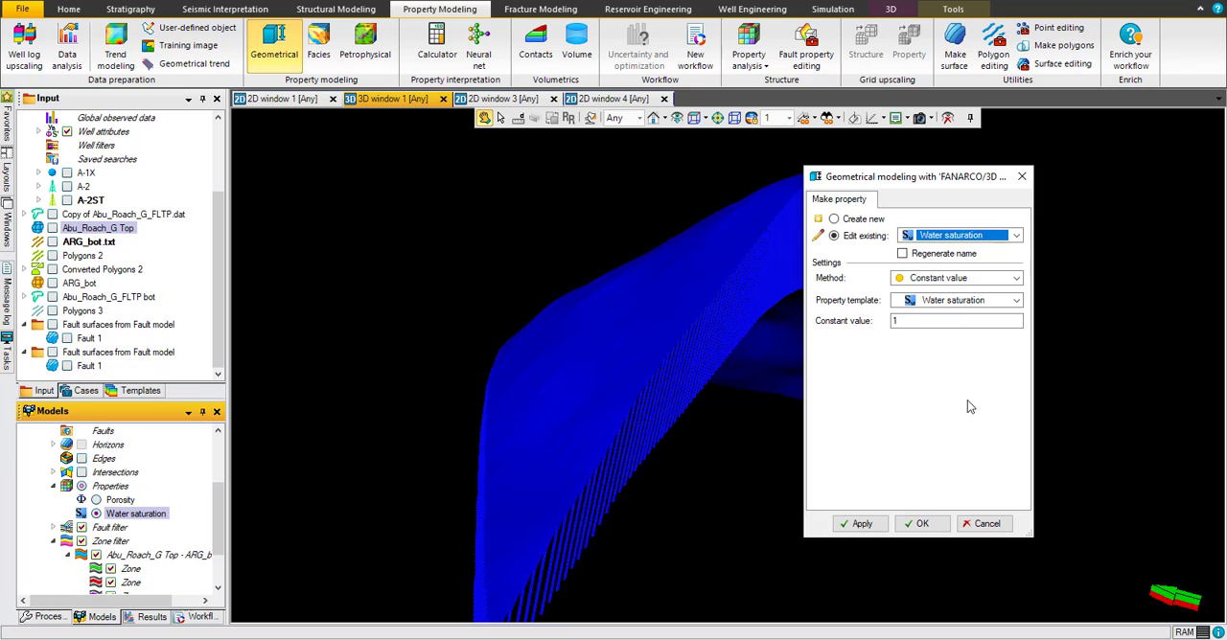
click(868, 532)
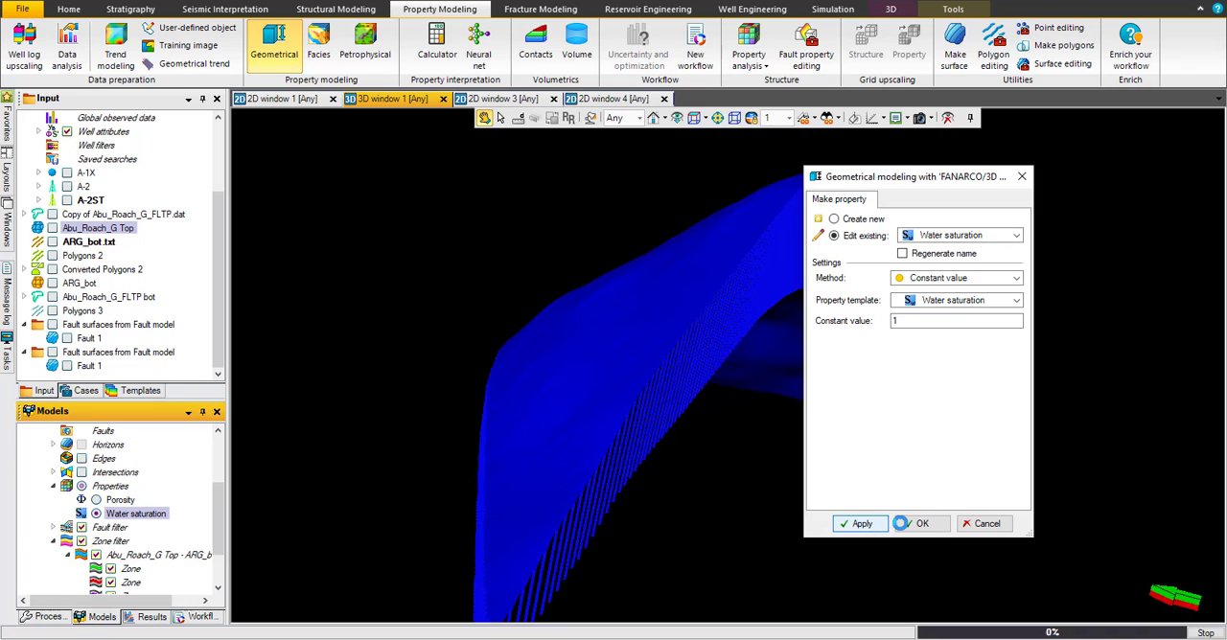
click(919, 523)
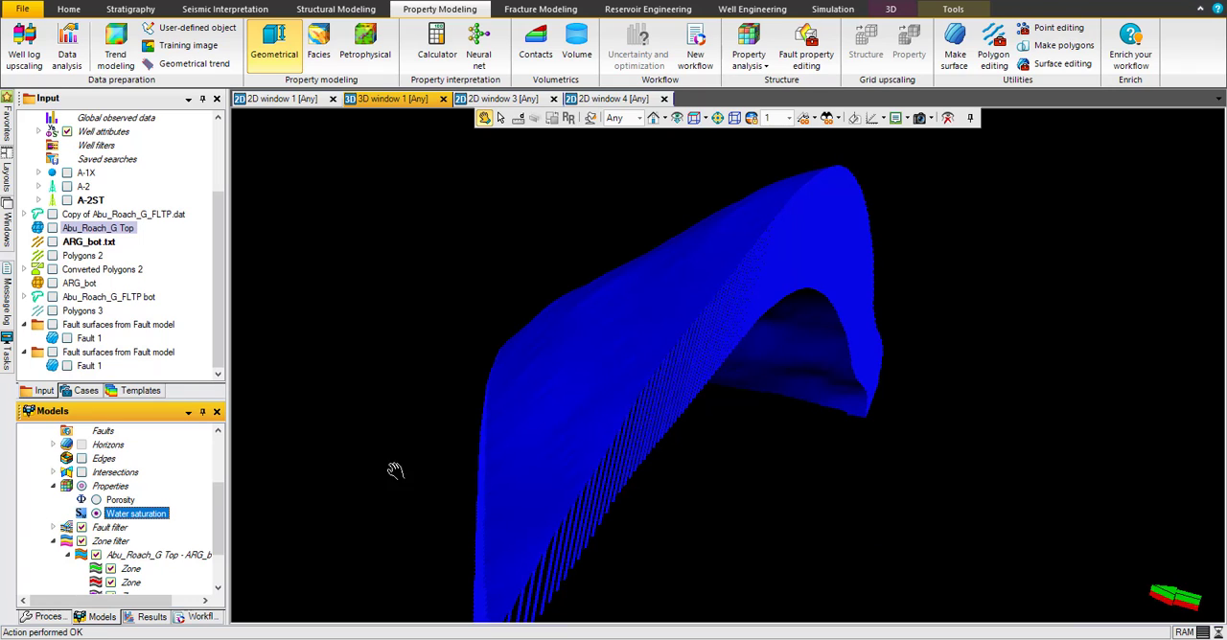
Step: Check the settings of the regenerated Water saturation property
right_click(128, 519)
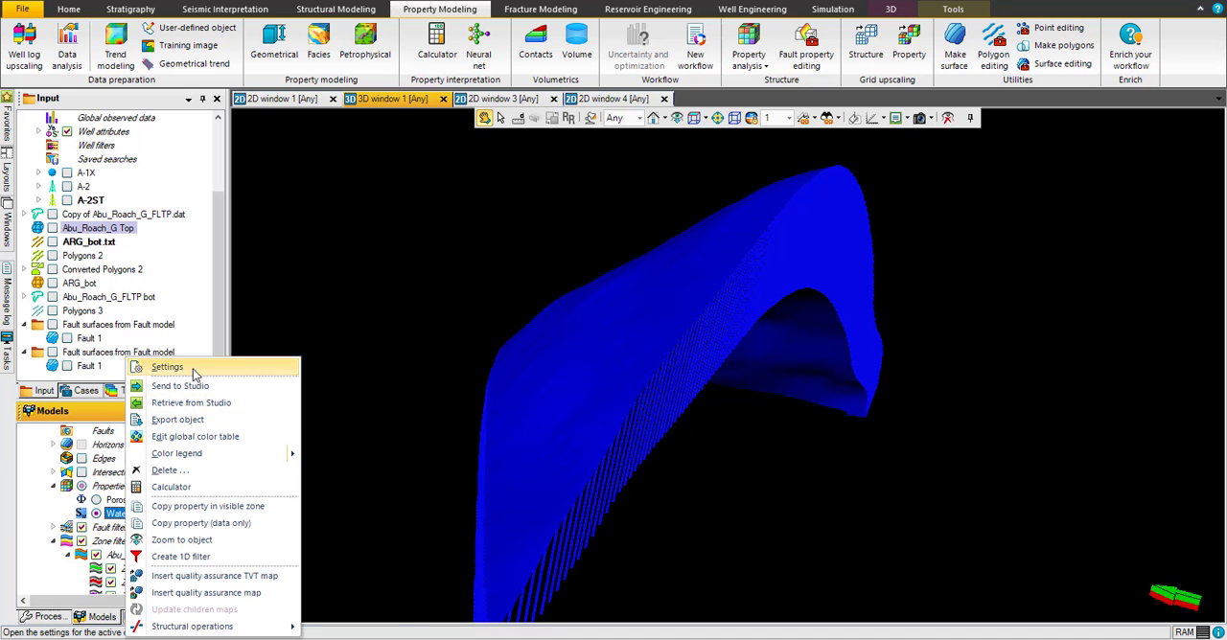
click(193, 369)
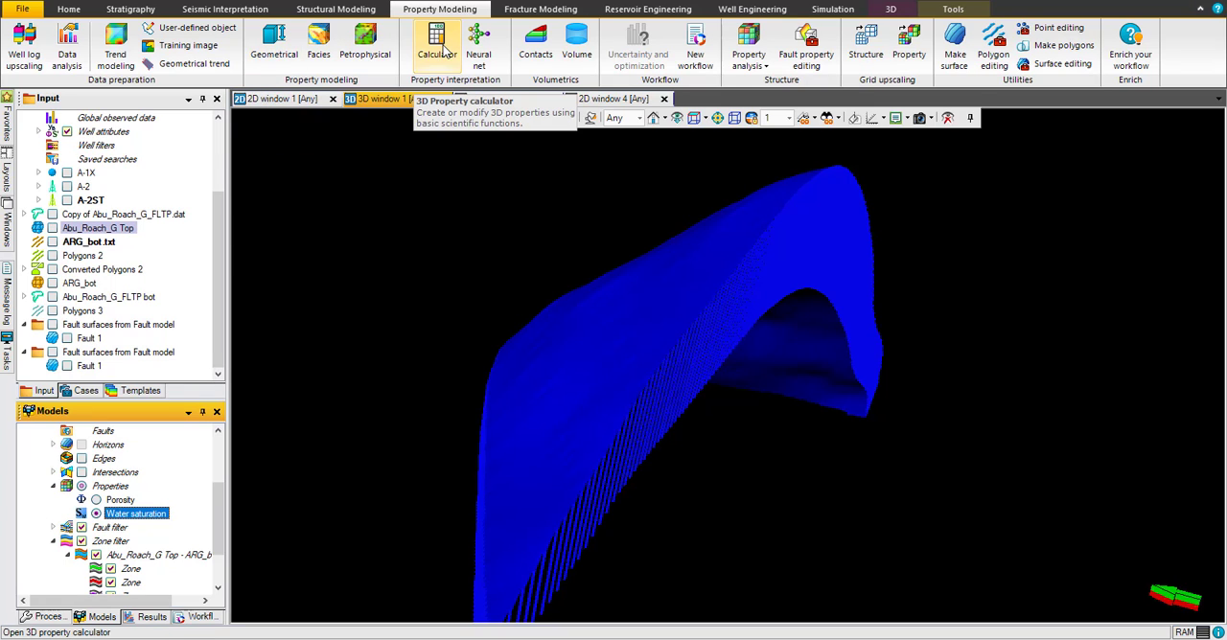
Step: Create a new Cell height property with geometrical modeling, using the Cell height method by Vertical thickness (TVT)
click(274, 43)
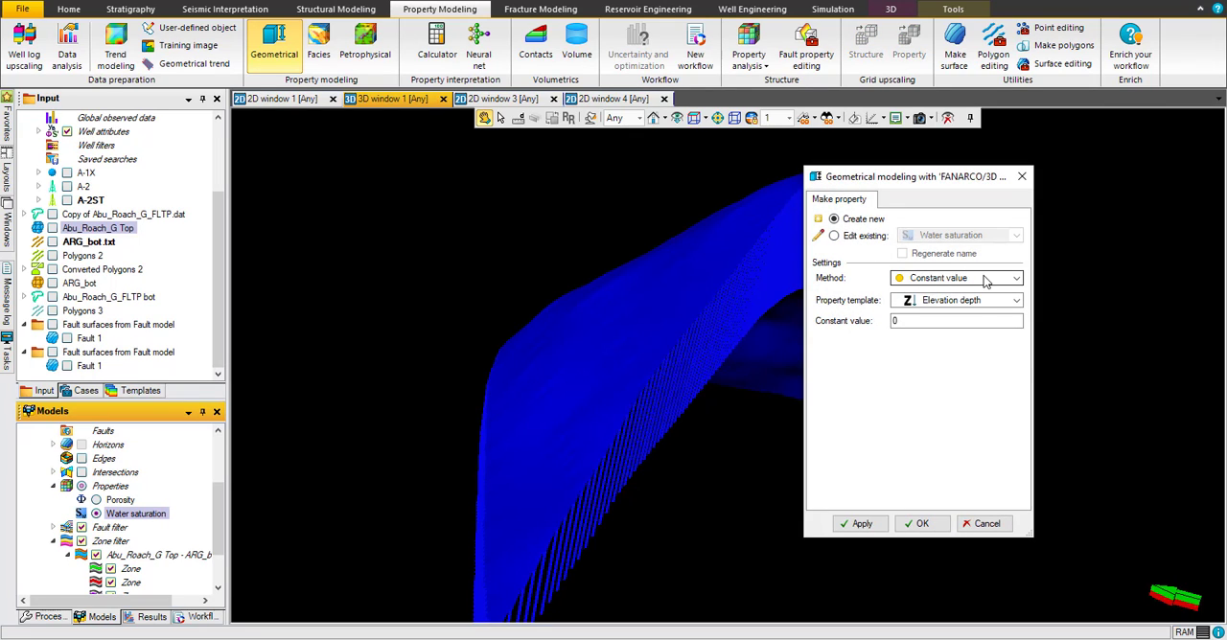
click(953, 278)
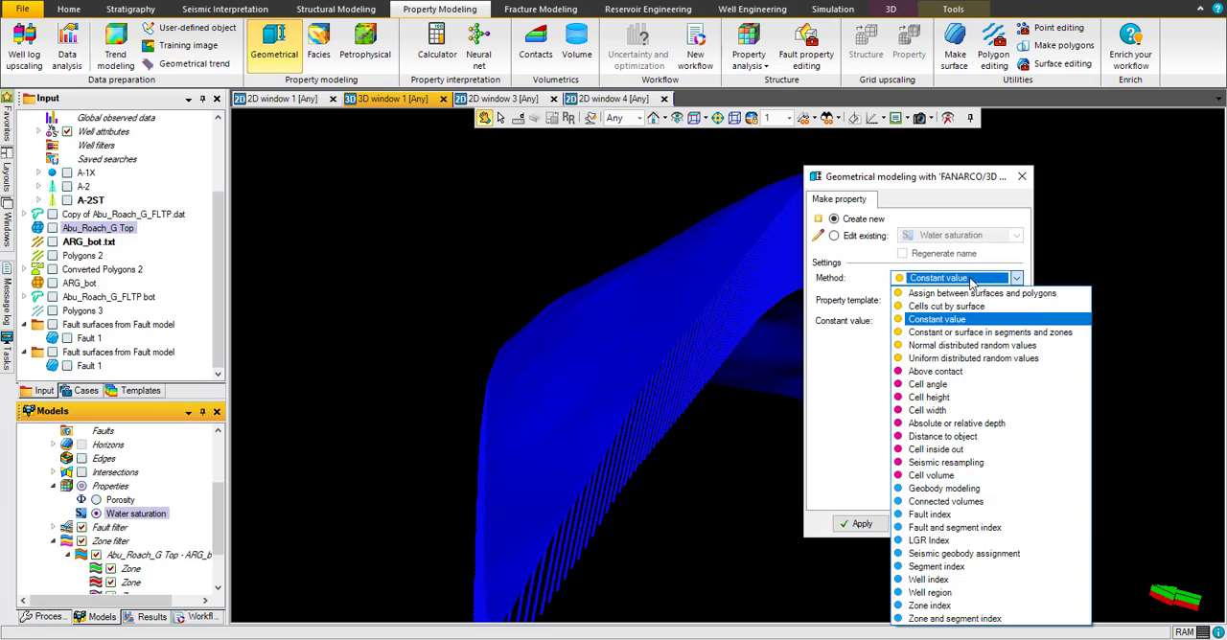
click(959, 317)
click(959, 301)
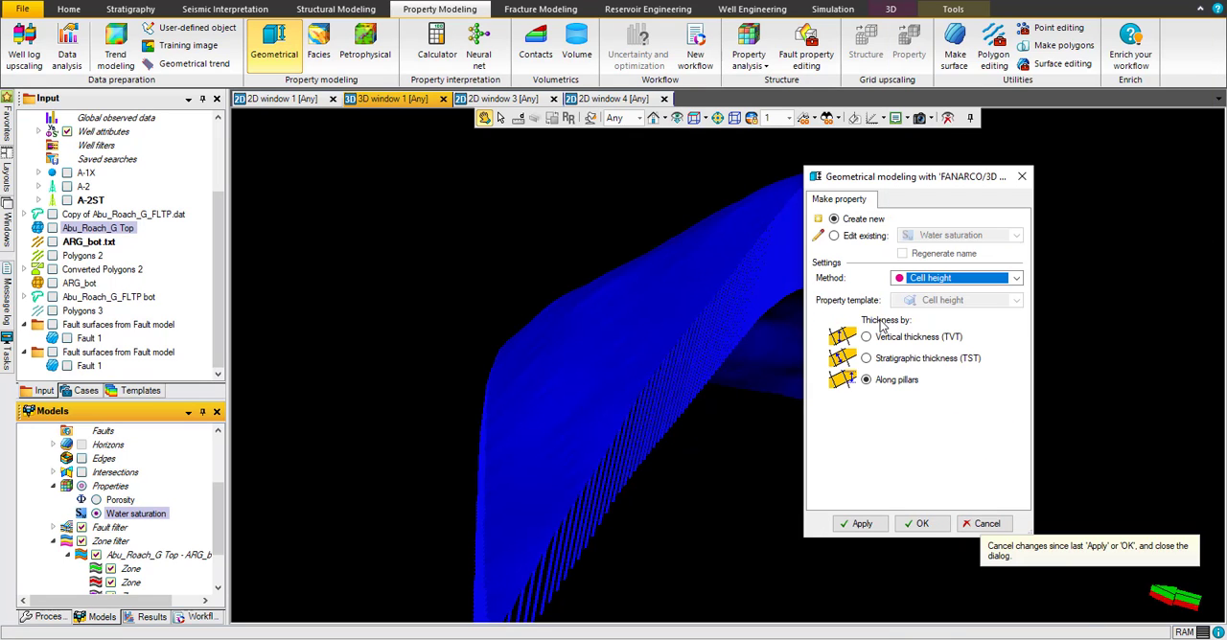
click(934, 279)
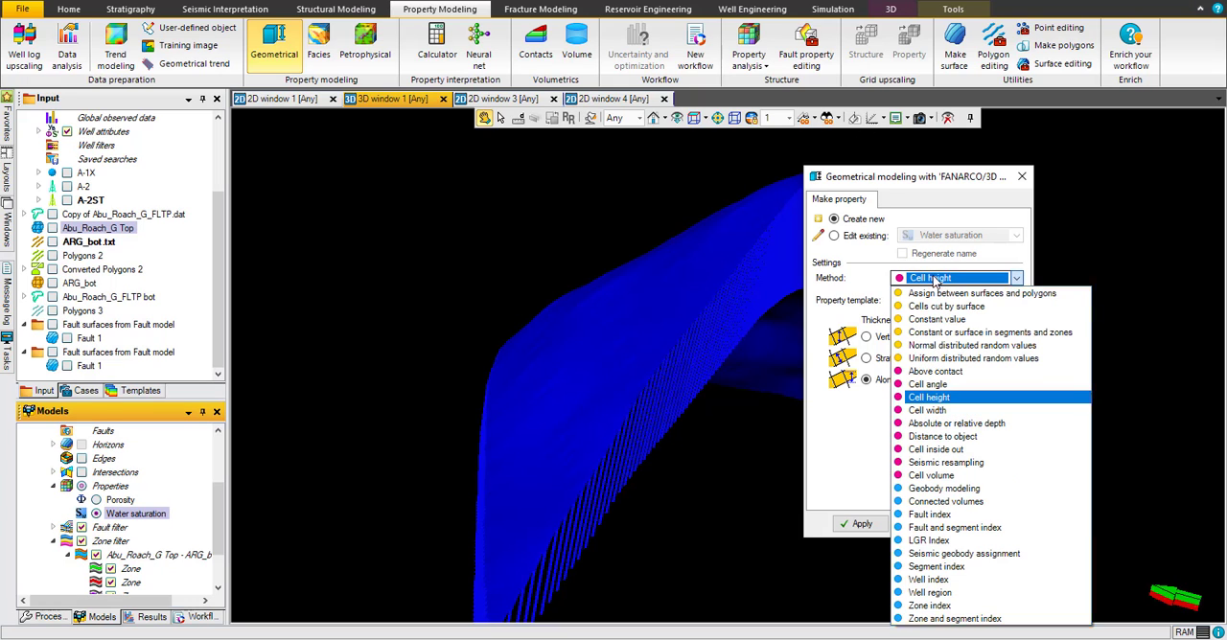
click(932, 399)
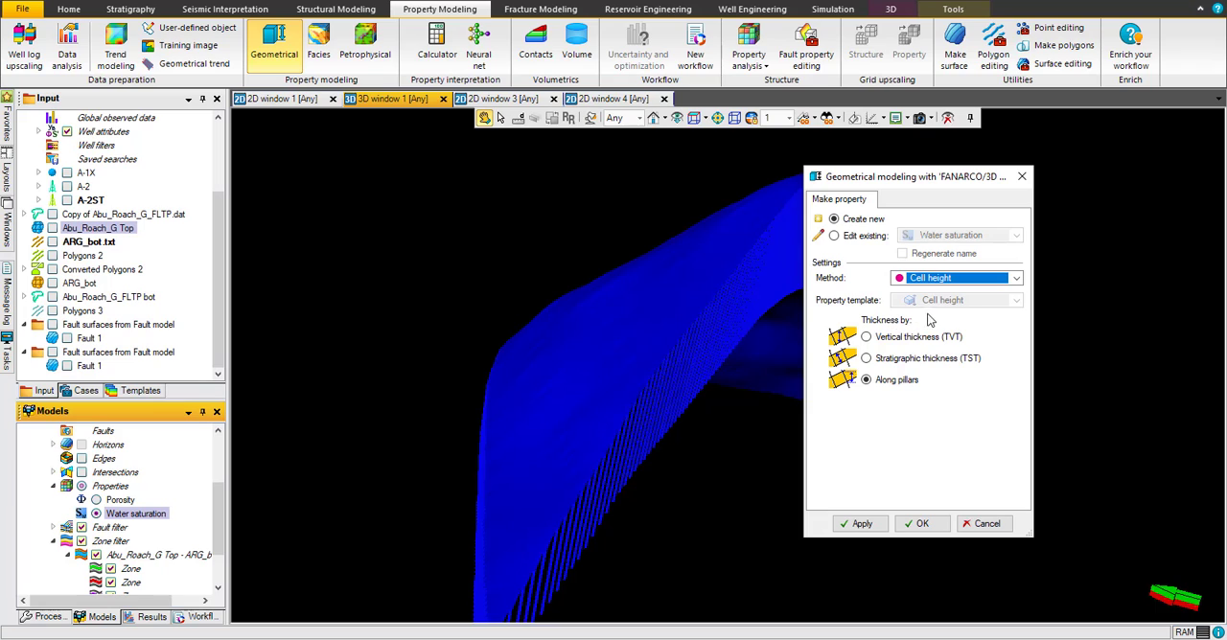
click(866, 336)
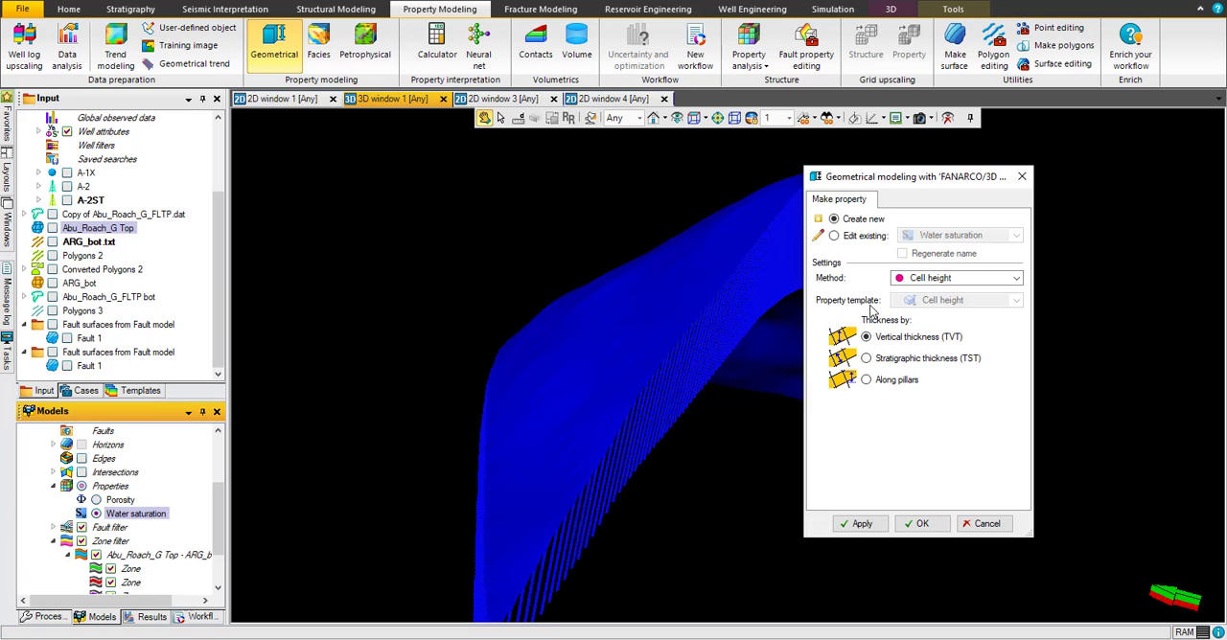
click(863, 525)
click(920, 524)
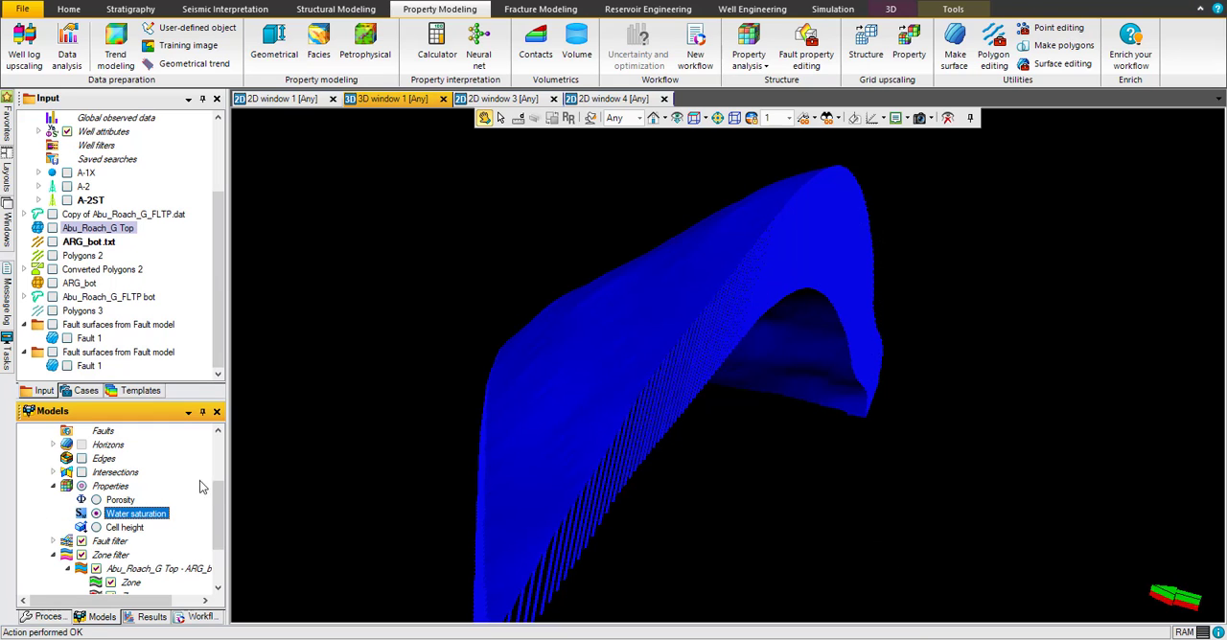
Step: Display the Cell height property in the 3D window and examine its statistics in the settings
click(96, 528)
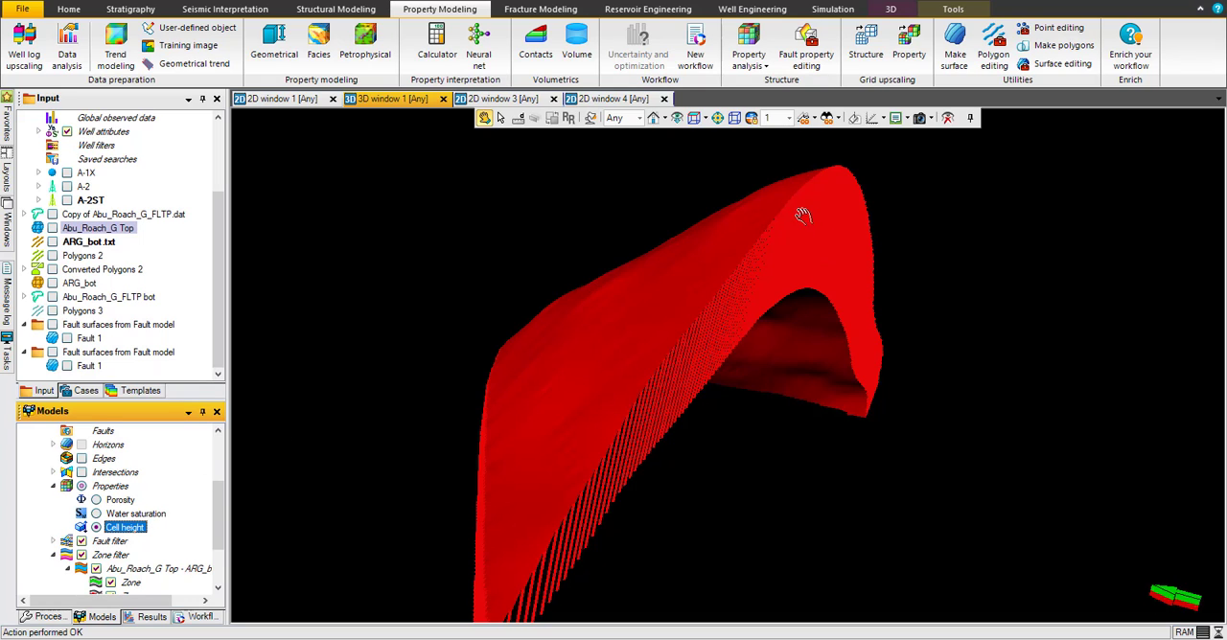
right_click(128, 534)
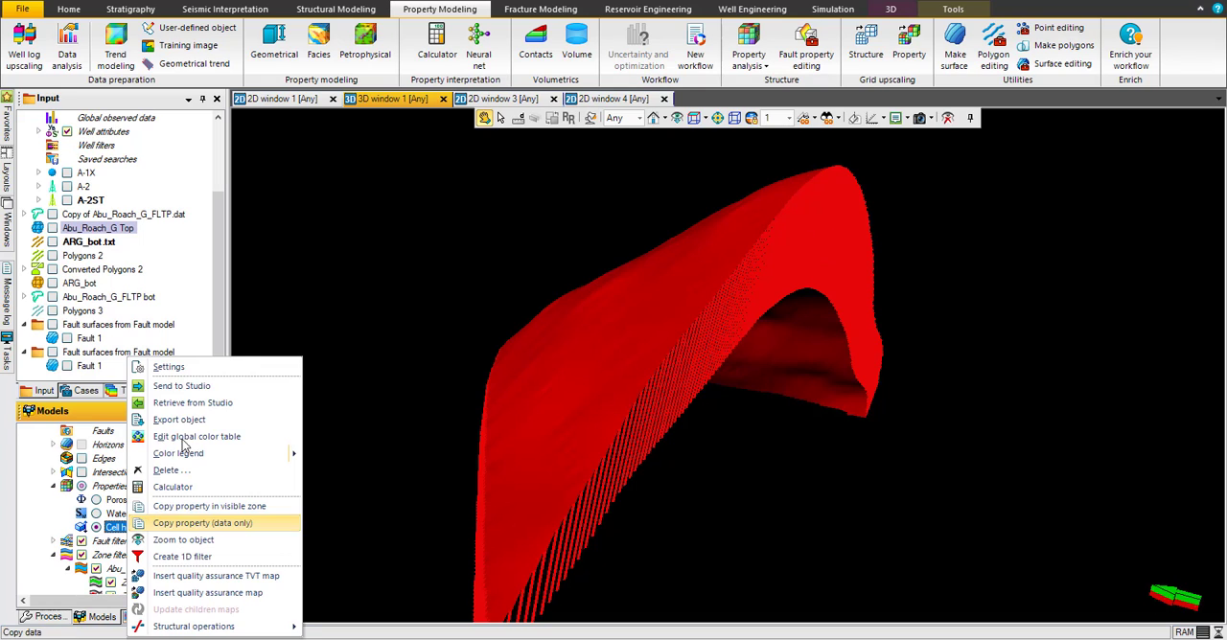
click(198, 370)
click(276, 172)
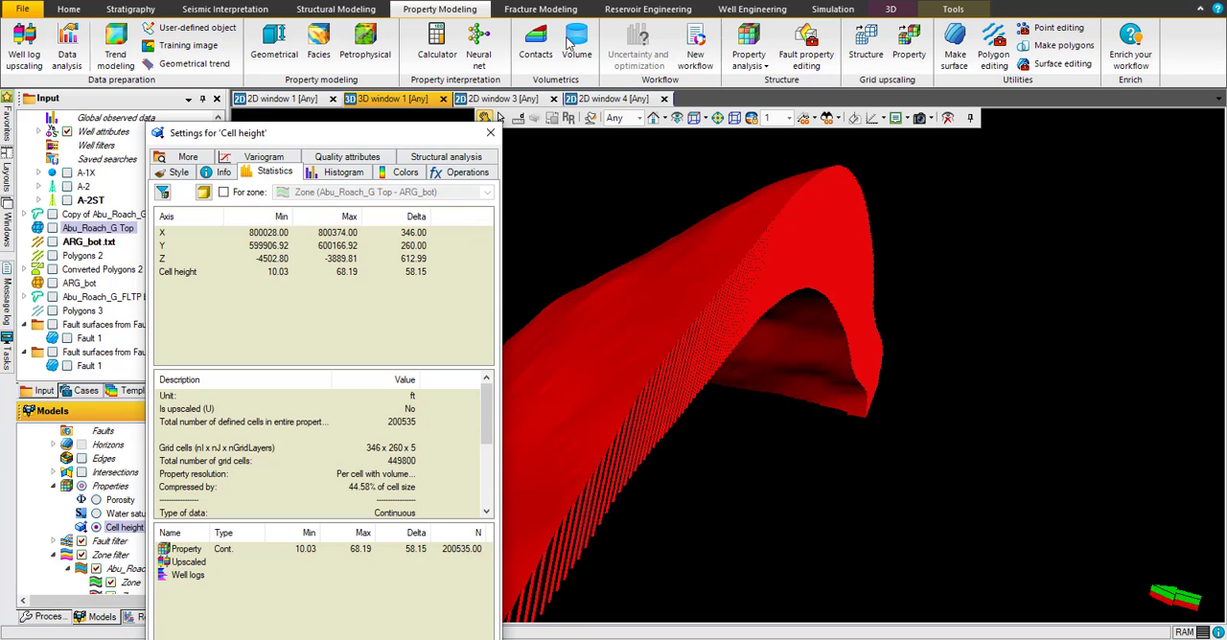
drag(396, 134, 538, 21)
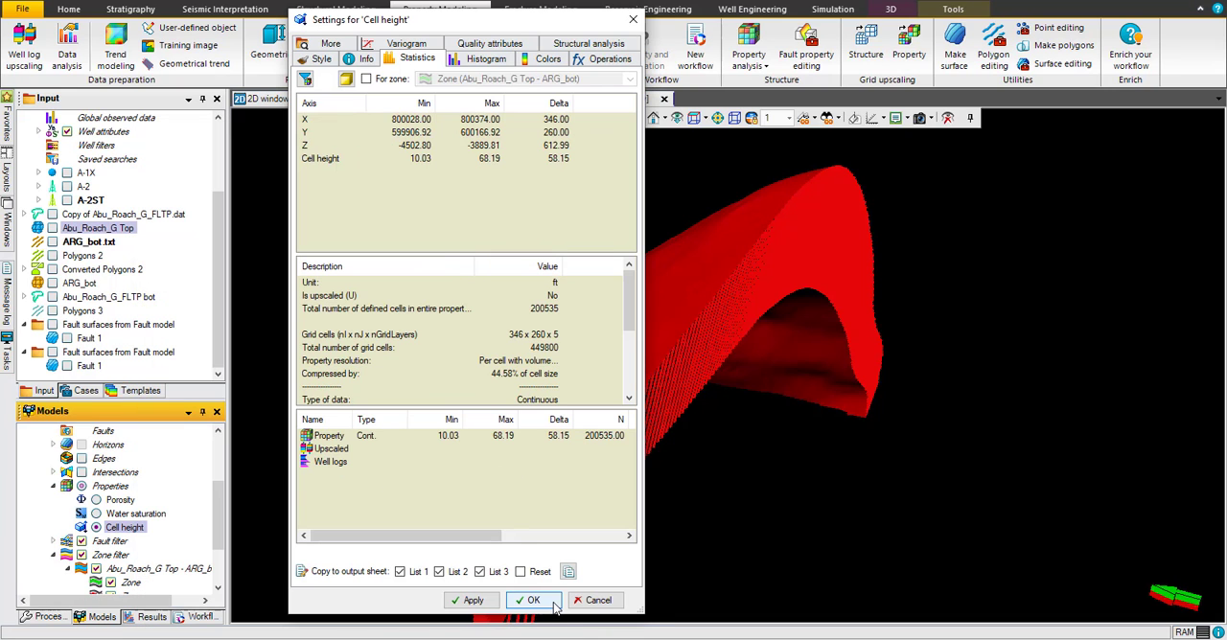
click(554, 602)
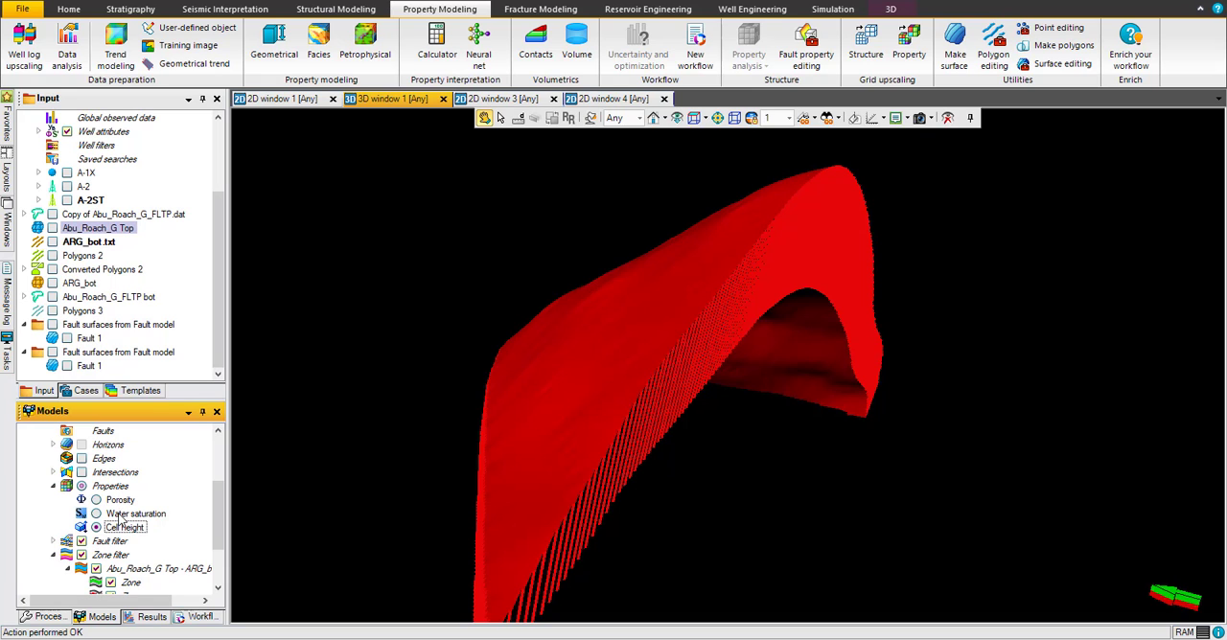
Step: Clear the property calculator history and calculate Water_saturation1=1/Cell_height*10, attached to the Water saturation template
right_click(119, 516)
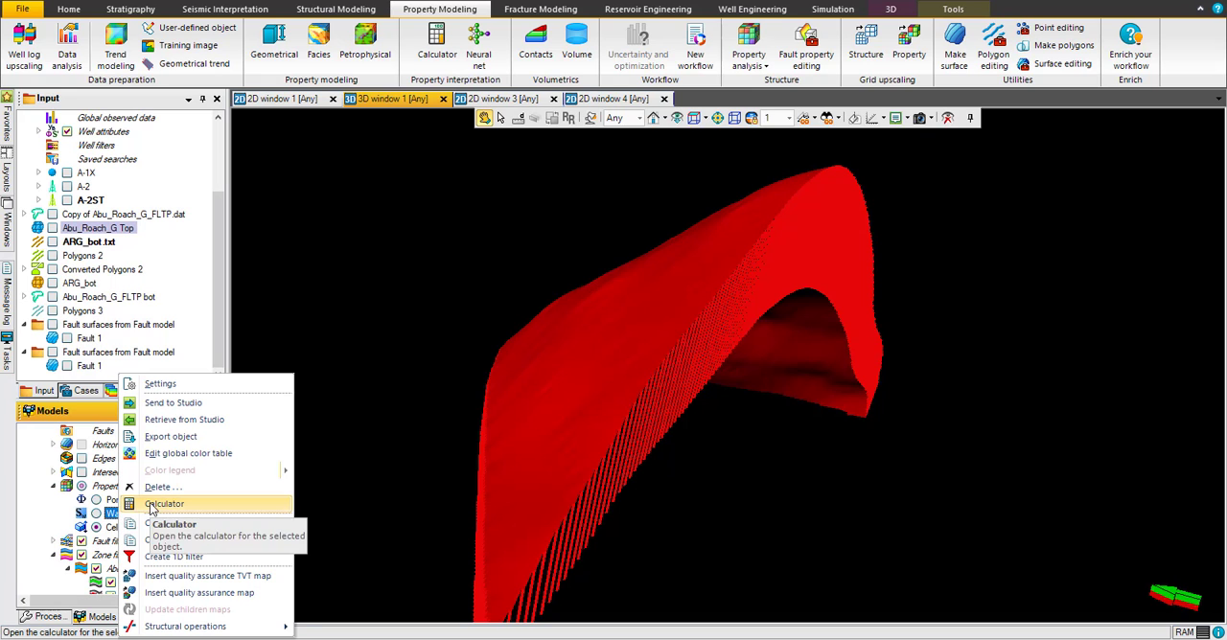
click(155, 504)
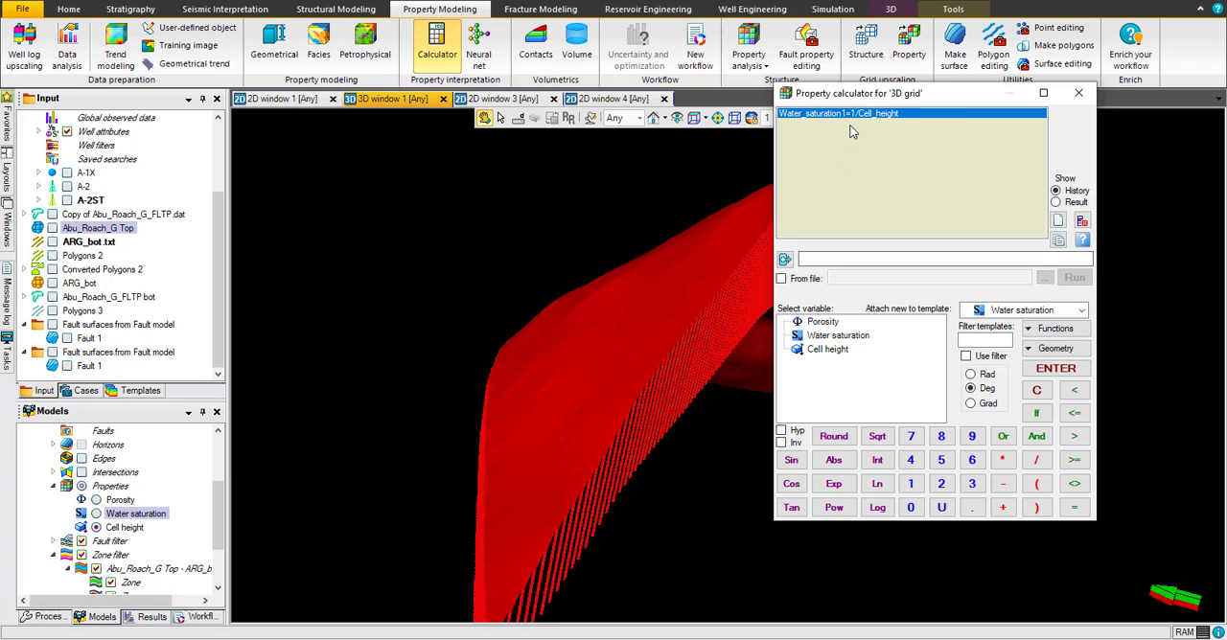
click(1082, 221)
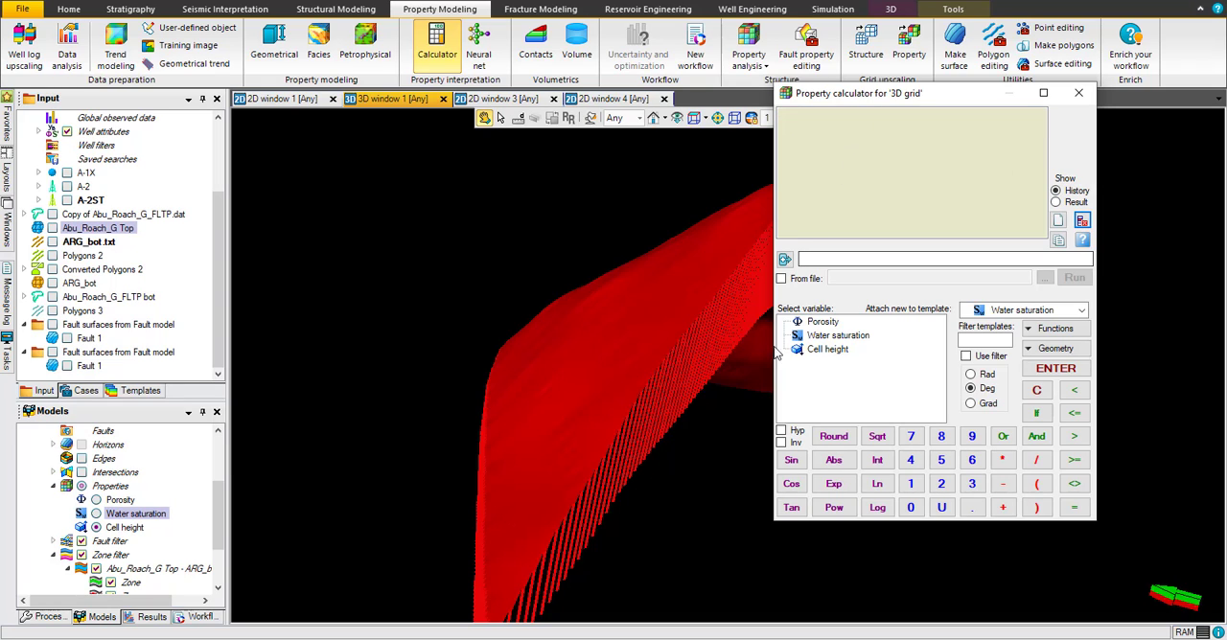
double_click(829, 341)
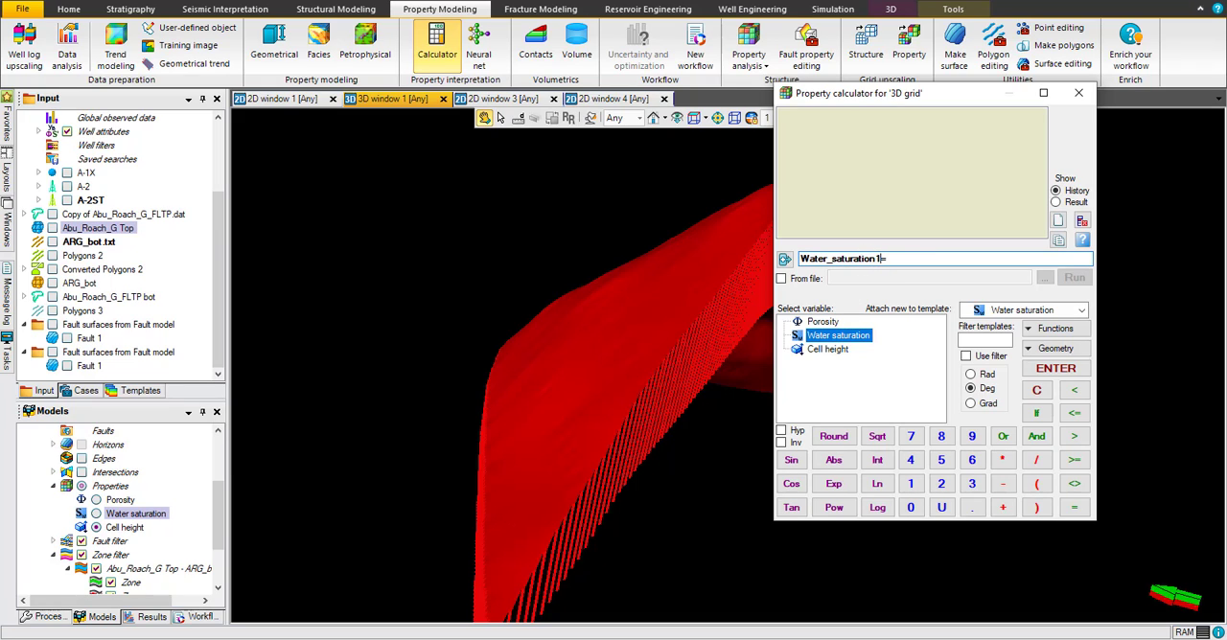
double_click(842, 349)
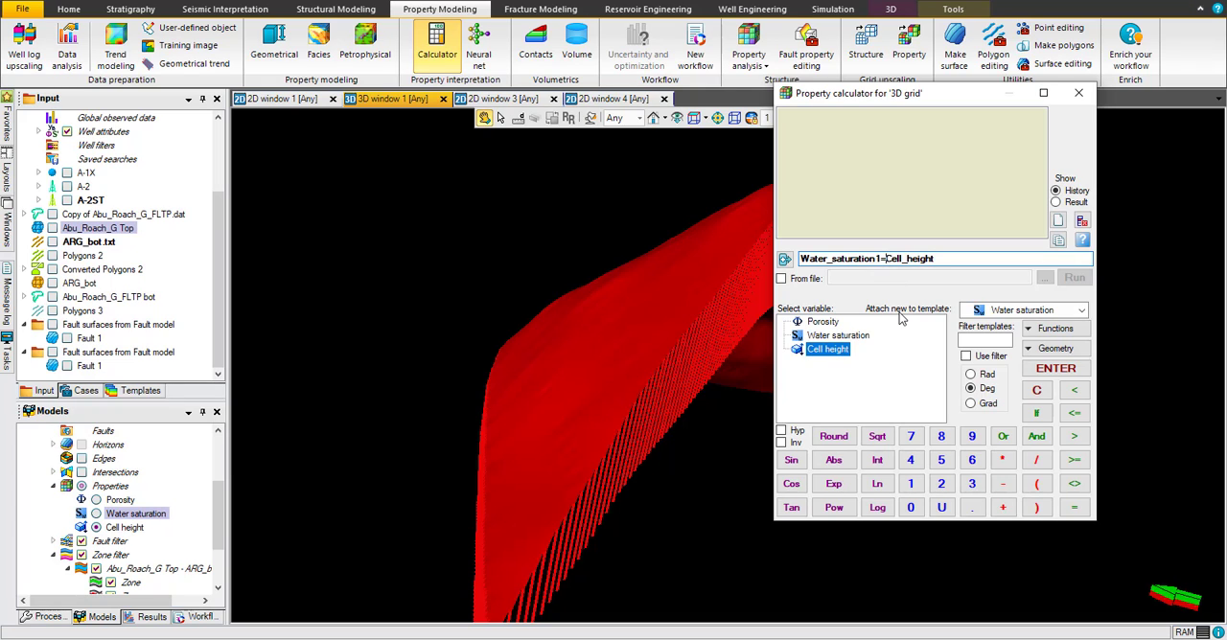
text(1/)
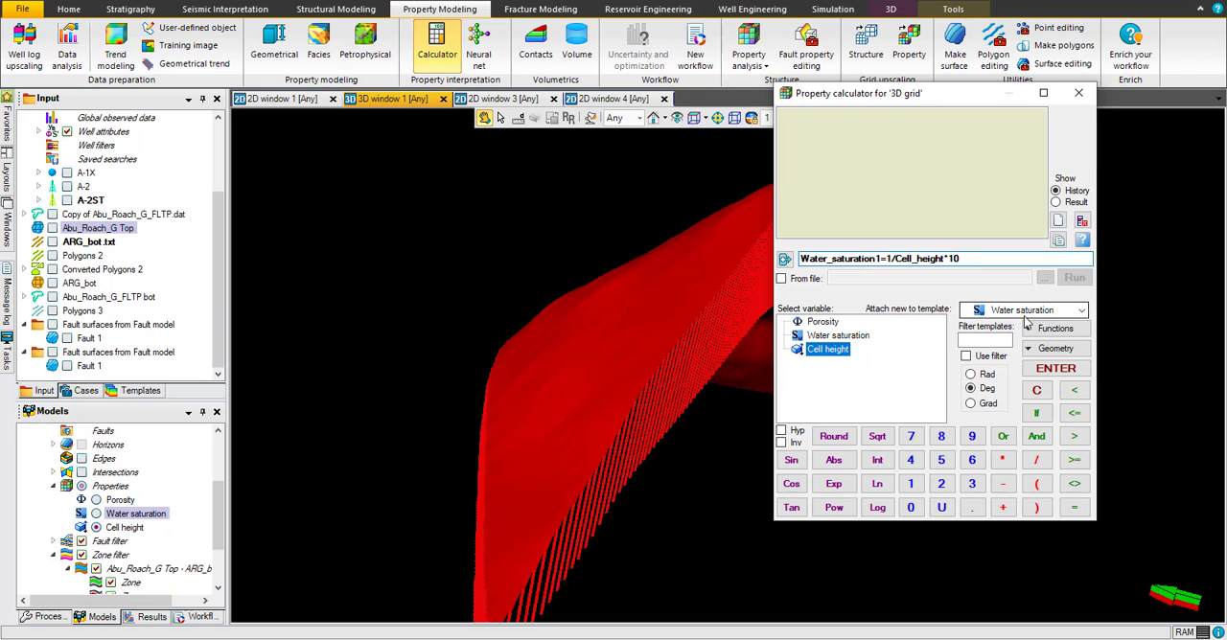
click(1057, 370)
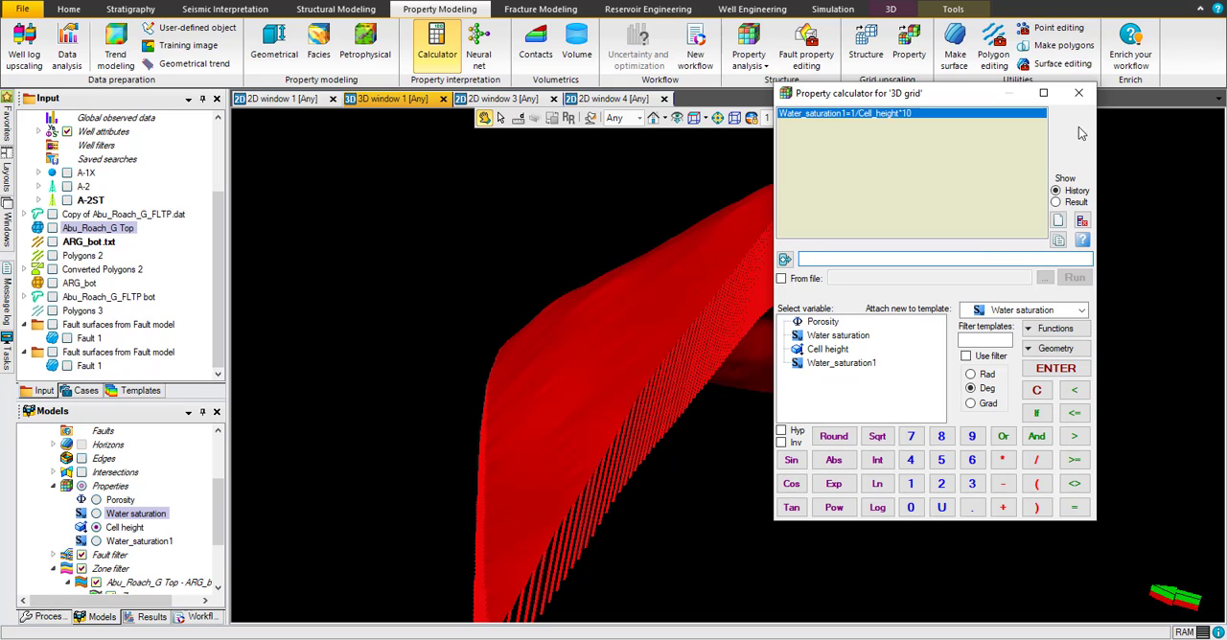
click(1078, 93)
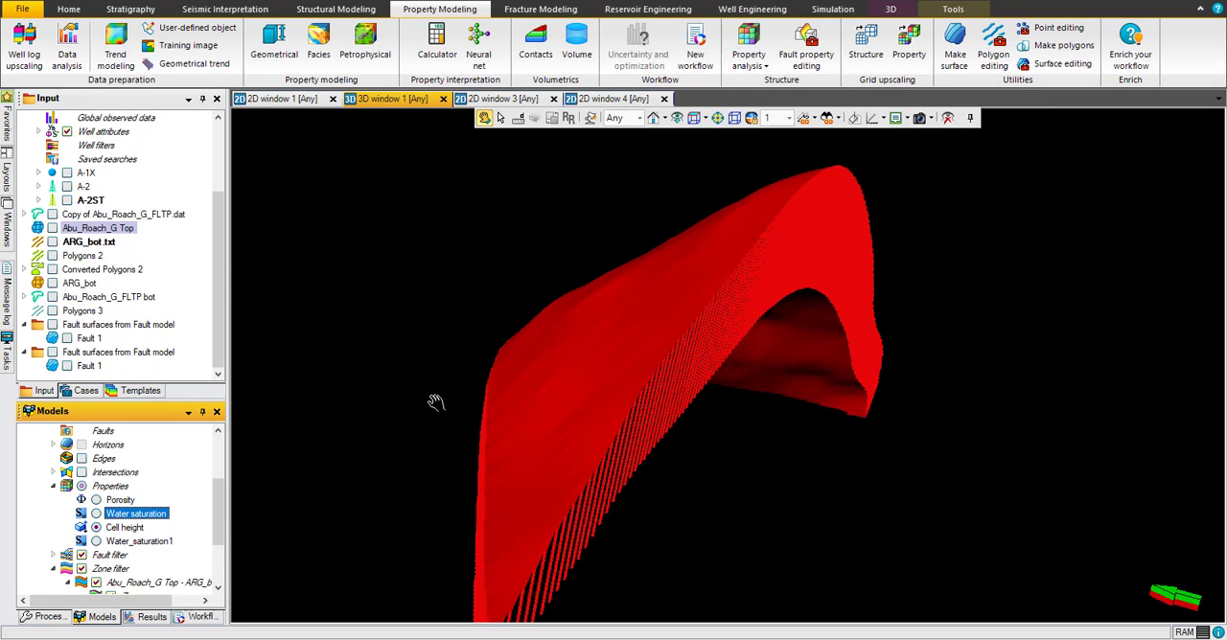
Step: Display the Water_saturation1 property in the 3D window and examine its statistics in the settings
click(96, 542)
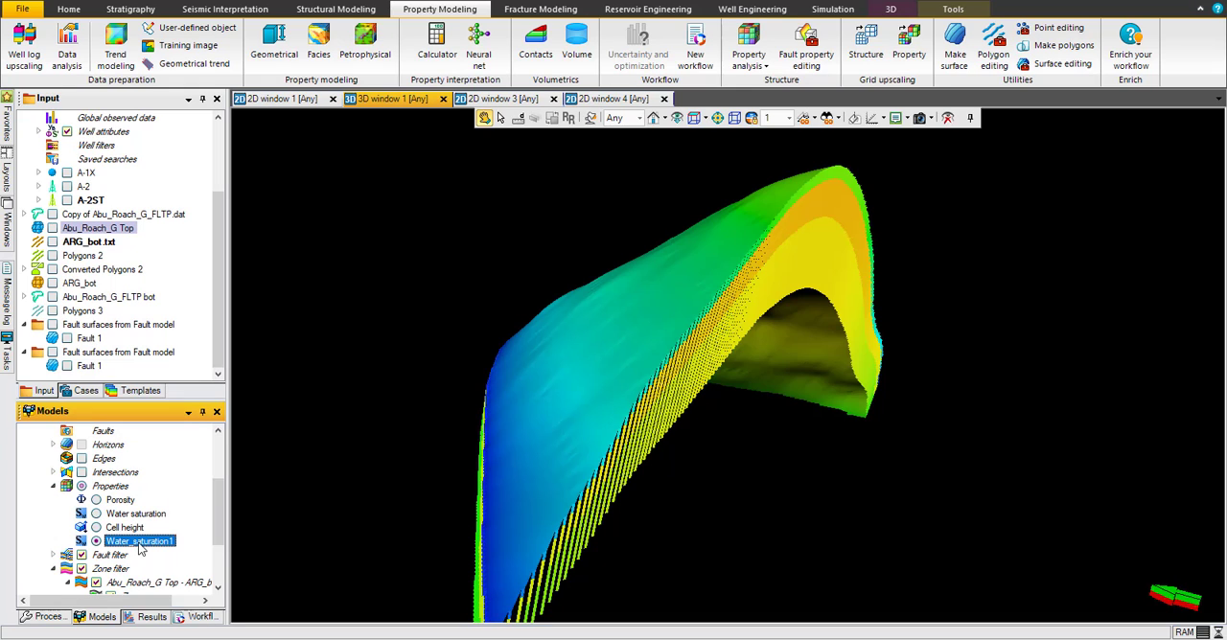
right_click(142, 543)
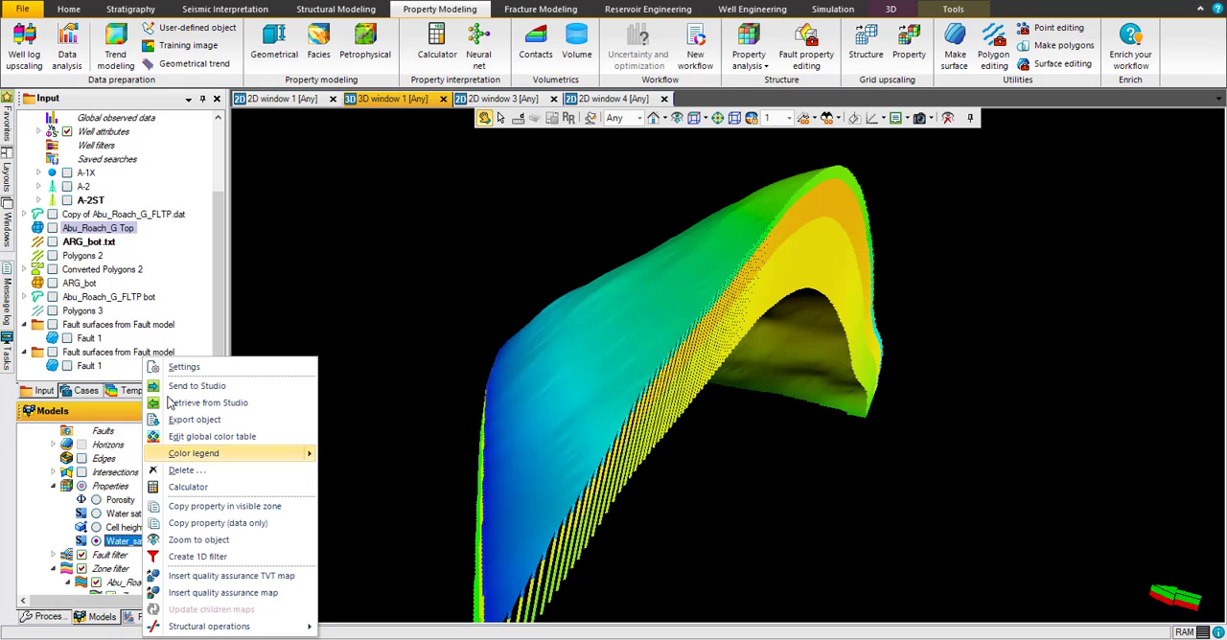
click(178, 368)
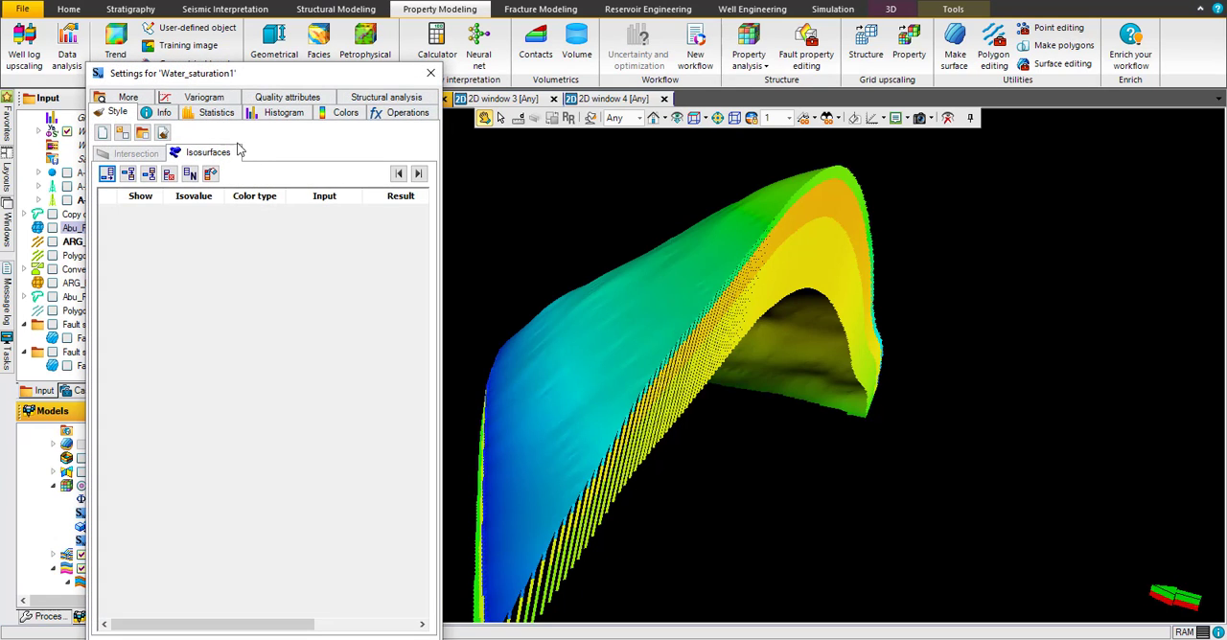
click(222, 115)
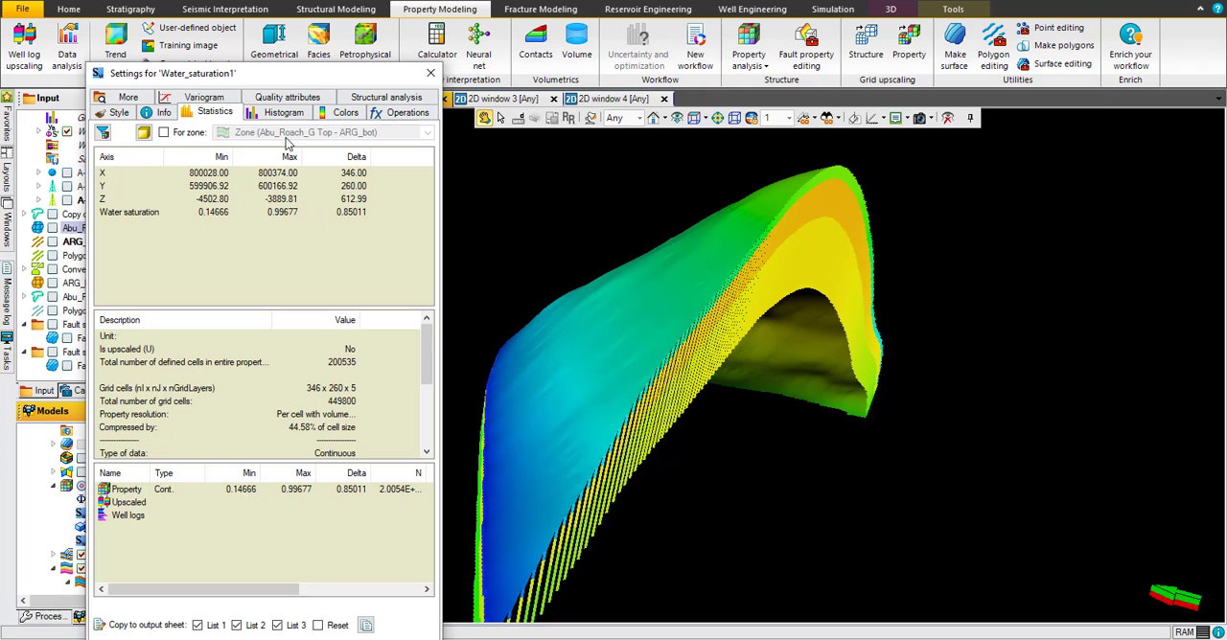
Step: Give Water_saturation1 a local color table with limits defined in the table, setting the minimum to 0.1
click(347, 113)
click(187, 163)
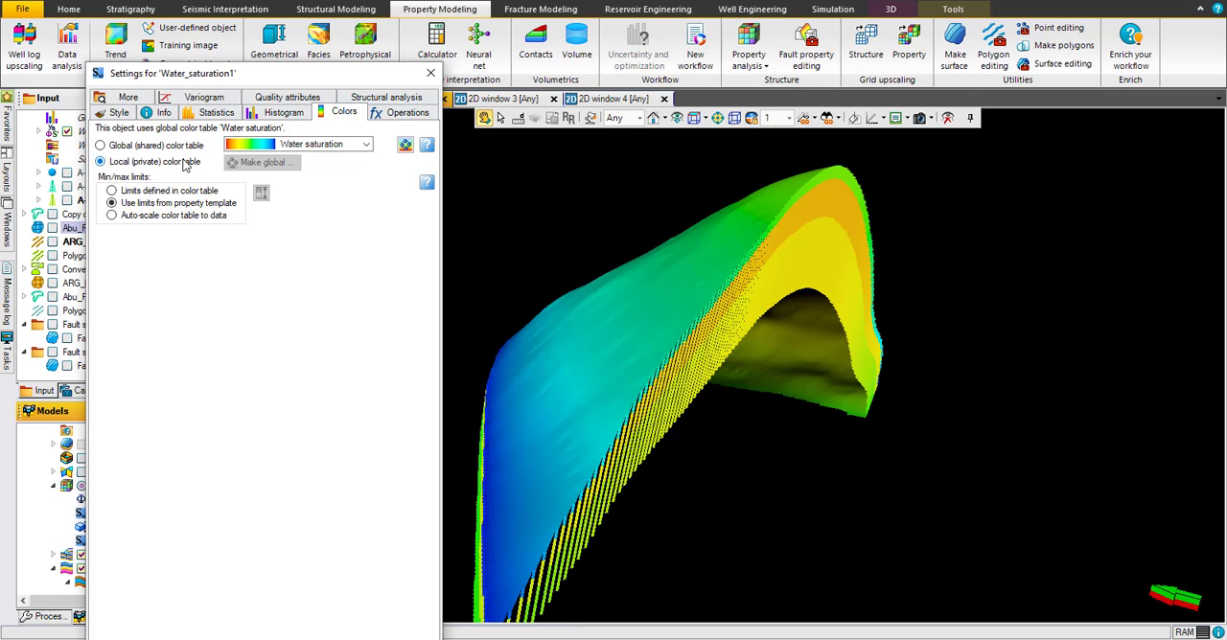
click(111, 191)
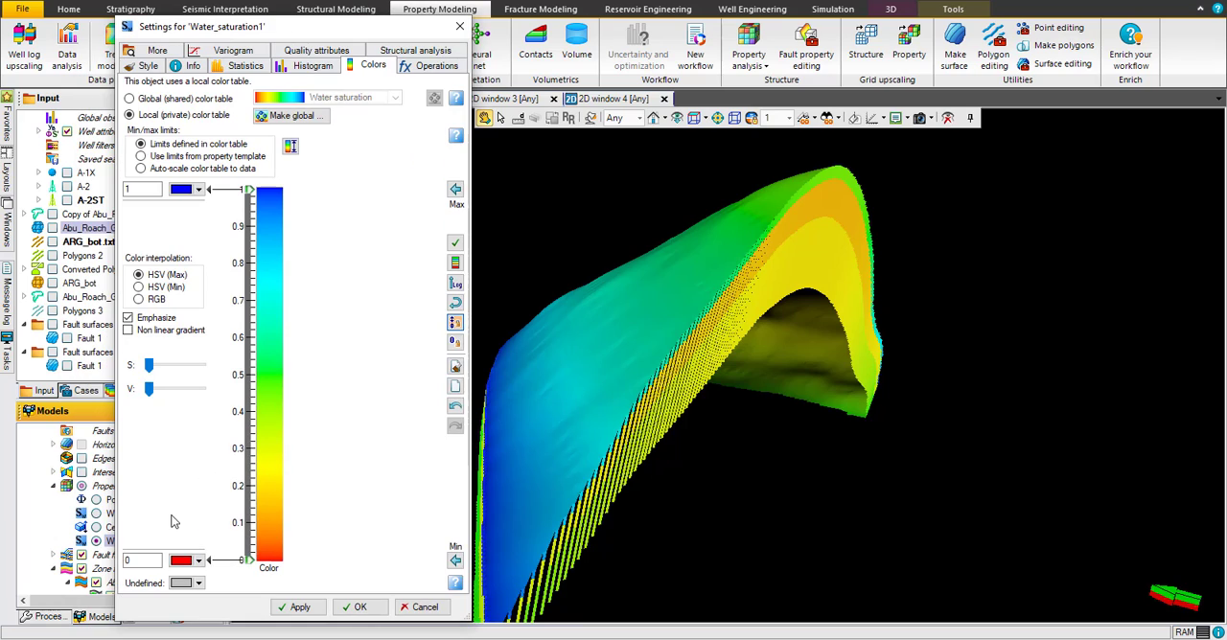
double_click(149, 560)
text(0.1)
double_click(151, 188)
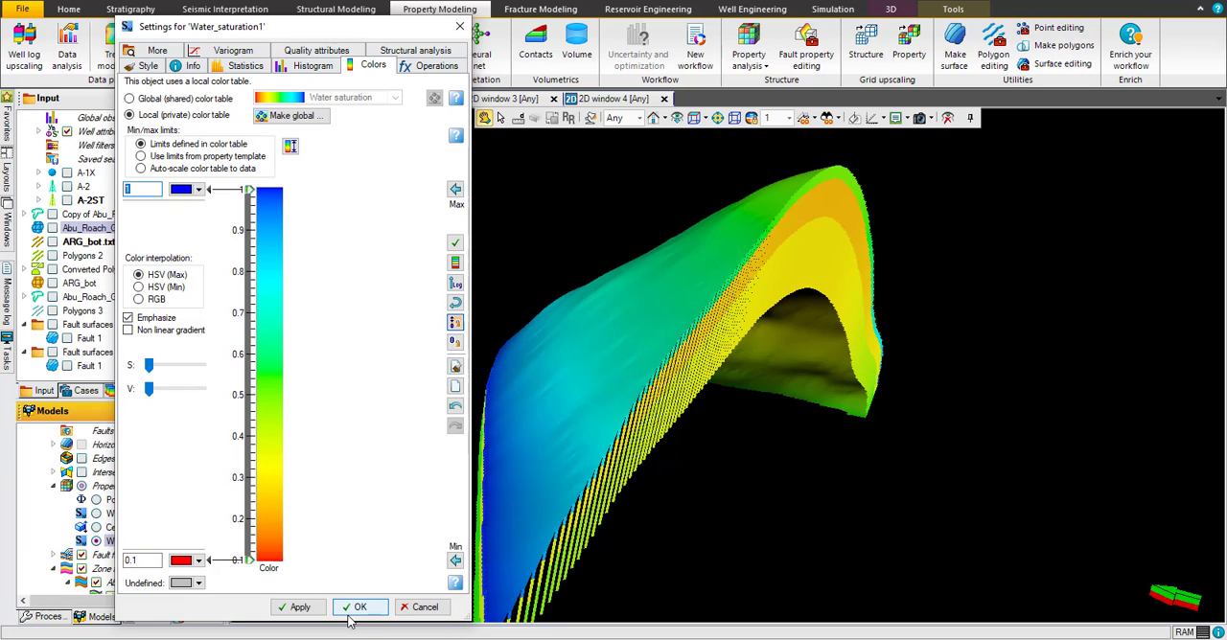
click(315, 607)
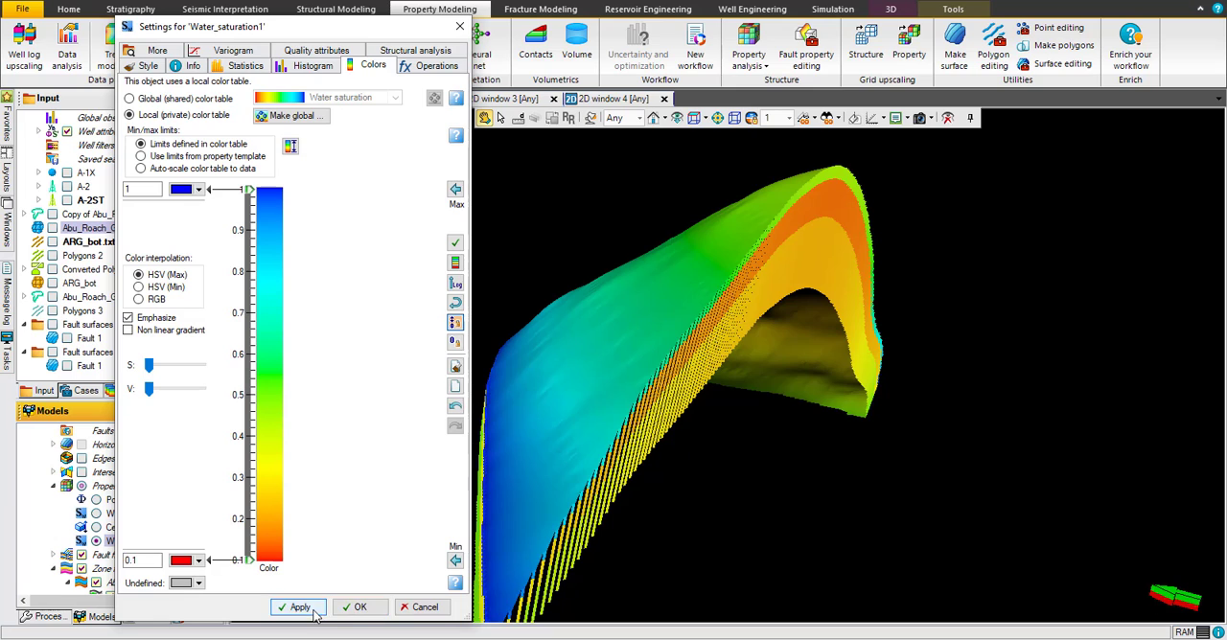
click(353, 608)
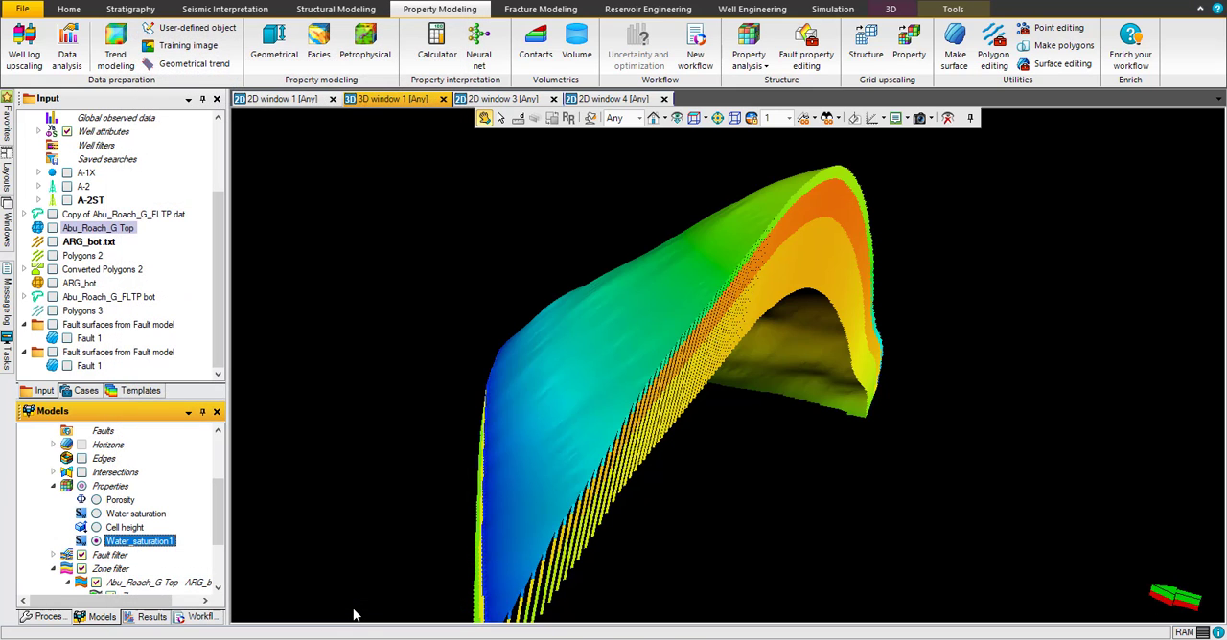
Step: Try a minimum color limit of 0.7 for the Water_saturation1 property
right_click(145, 543)
click(187, 367)
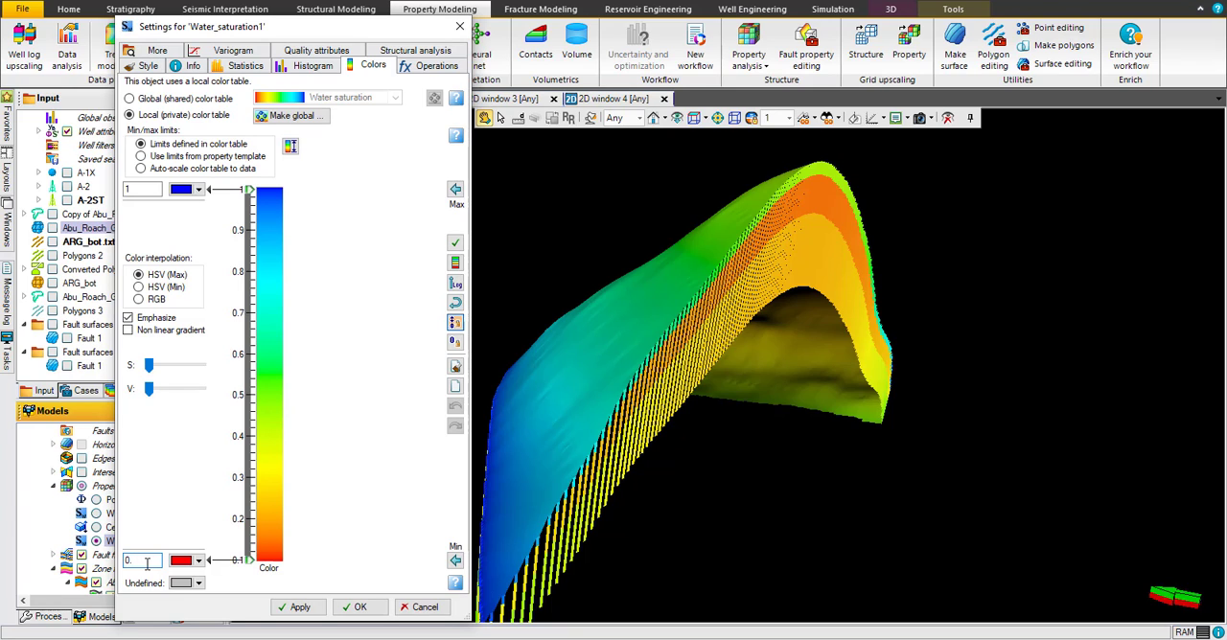
click(300, 609)
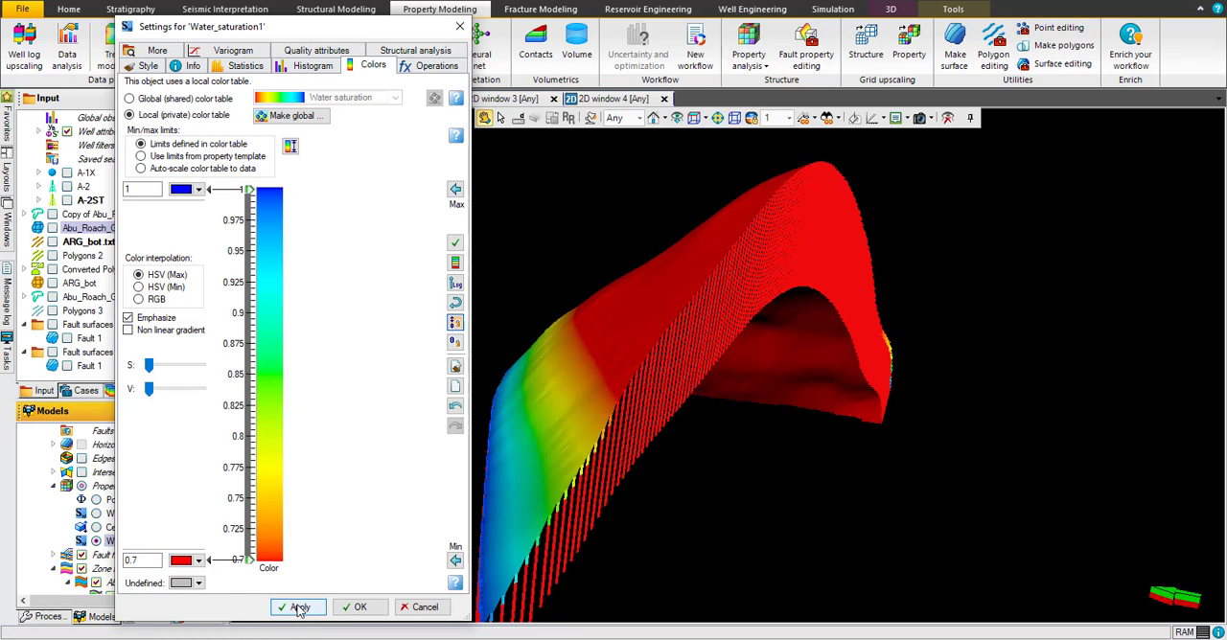
Step: Set the minimum color limit of Water_saturation1 to 0.17 and apply it
drag(147, 560, 118, 564)
text(1)
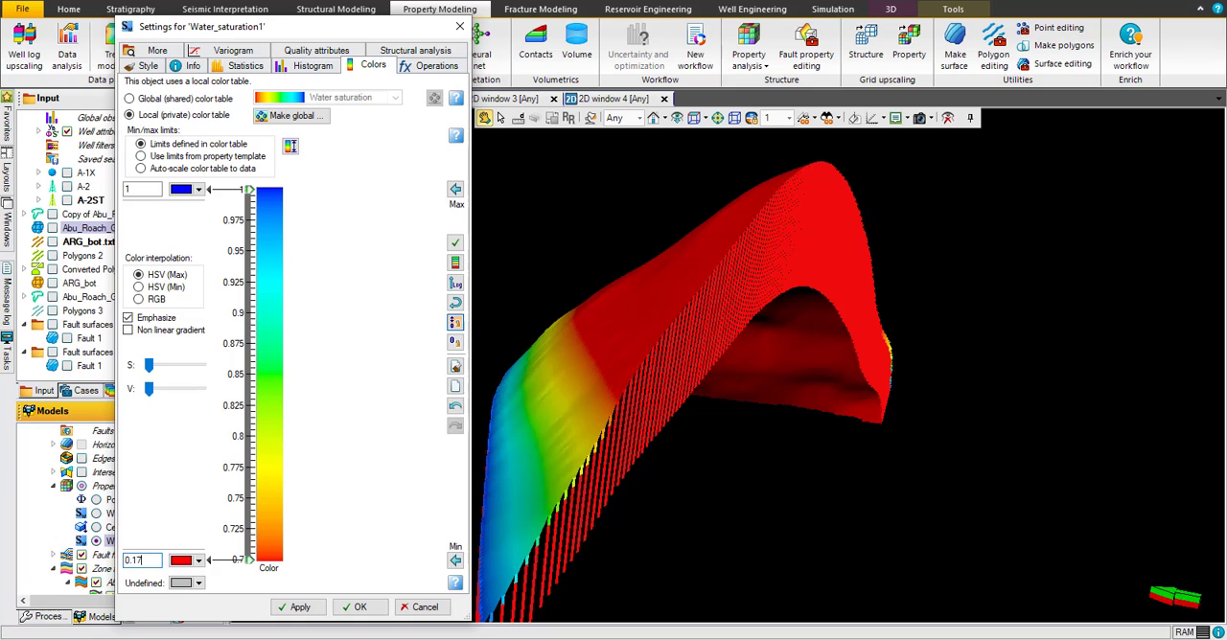
click(300, 606)
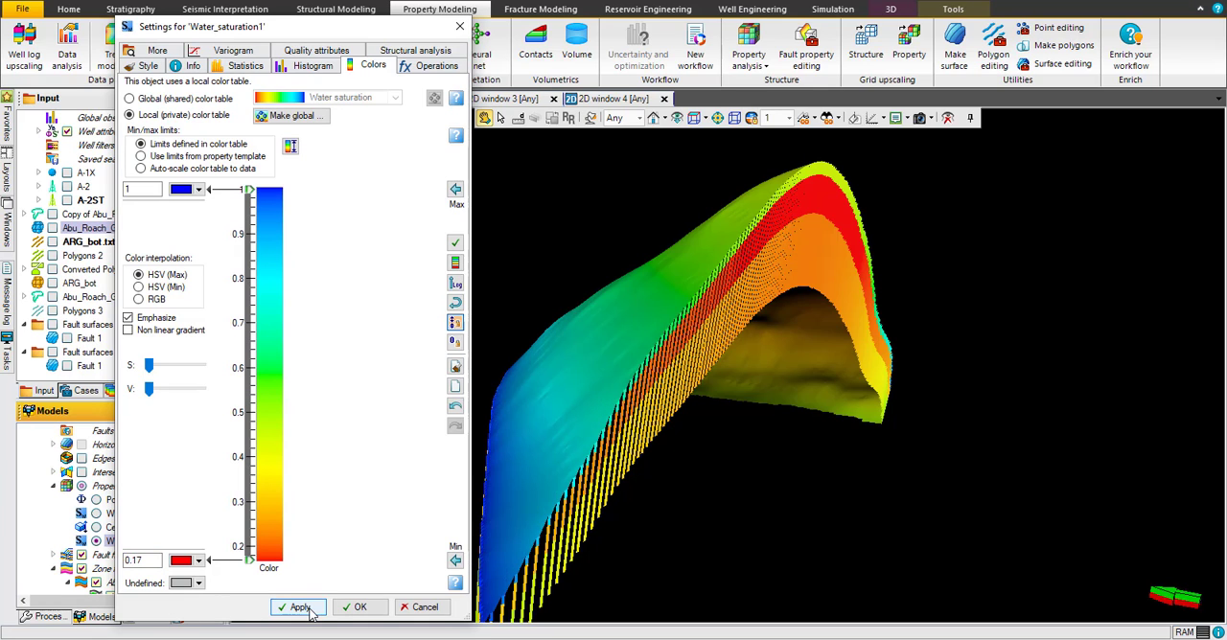
Step: Accept the Water_saturation1 settings and examine the property's layers from several angles in the 3D view
click(353, 607)
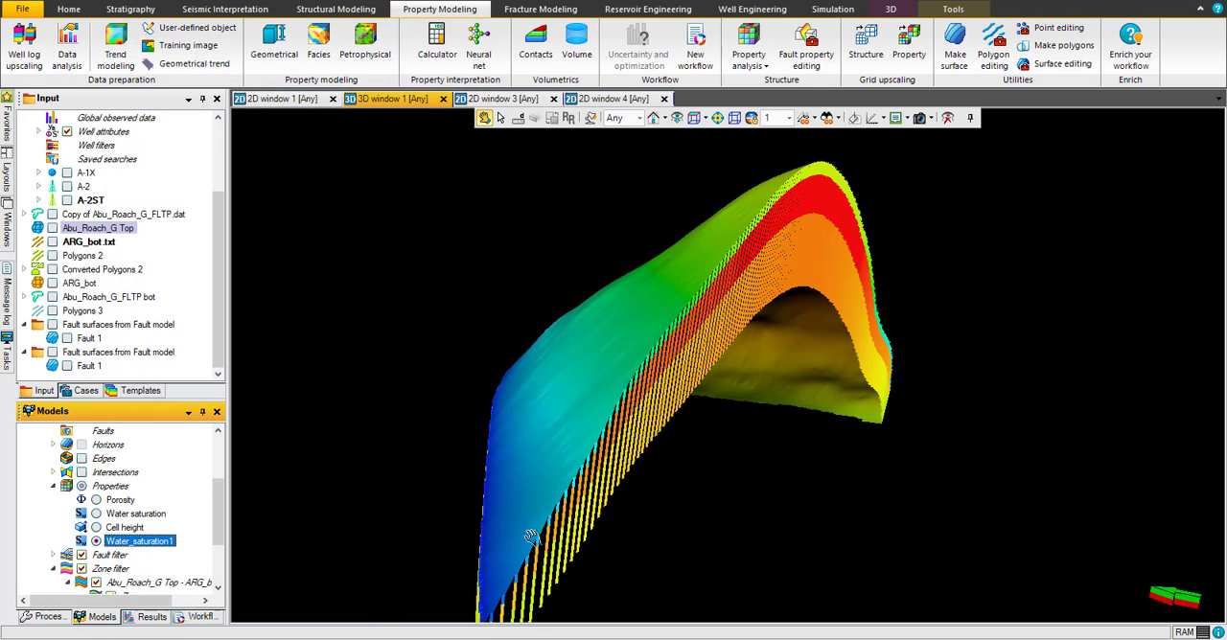
drag(768, 282, 449, 422)
drag(628, 291, 573, 304)
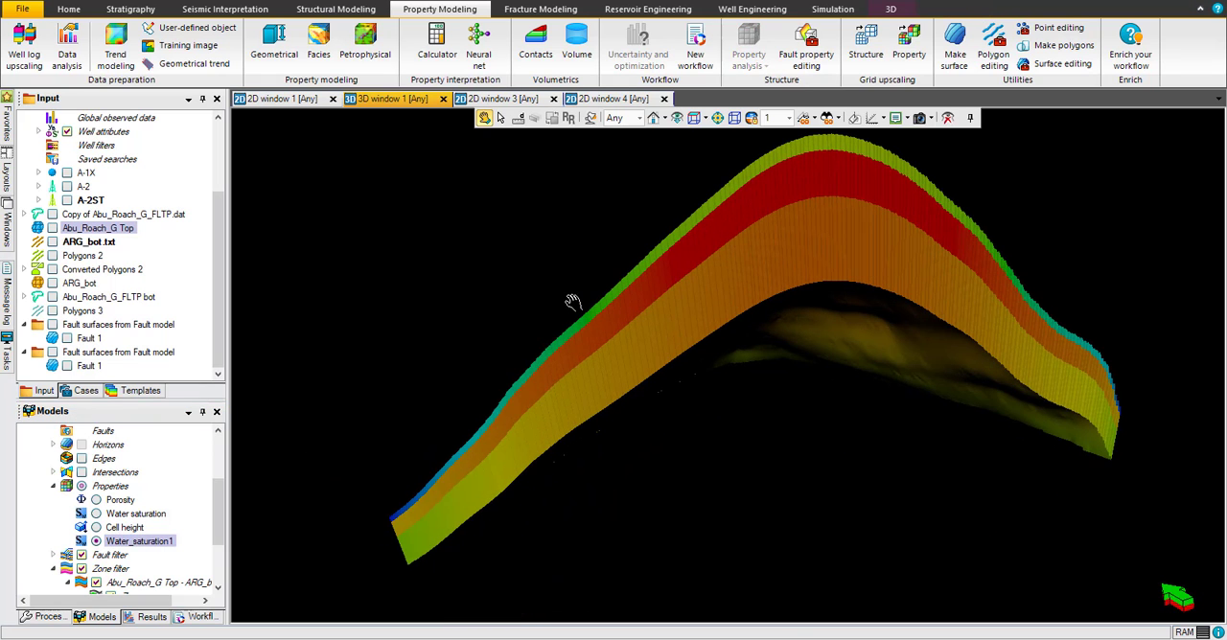
drag(788, 226, 790, 201)
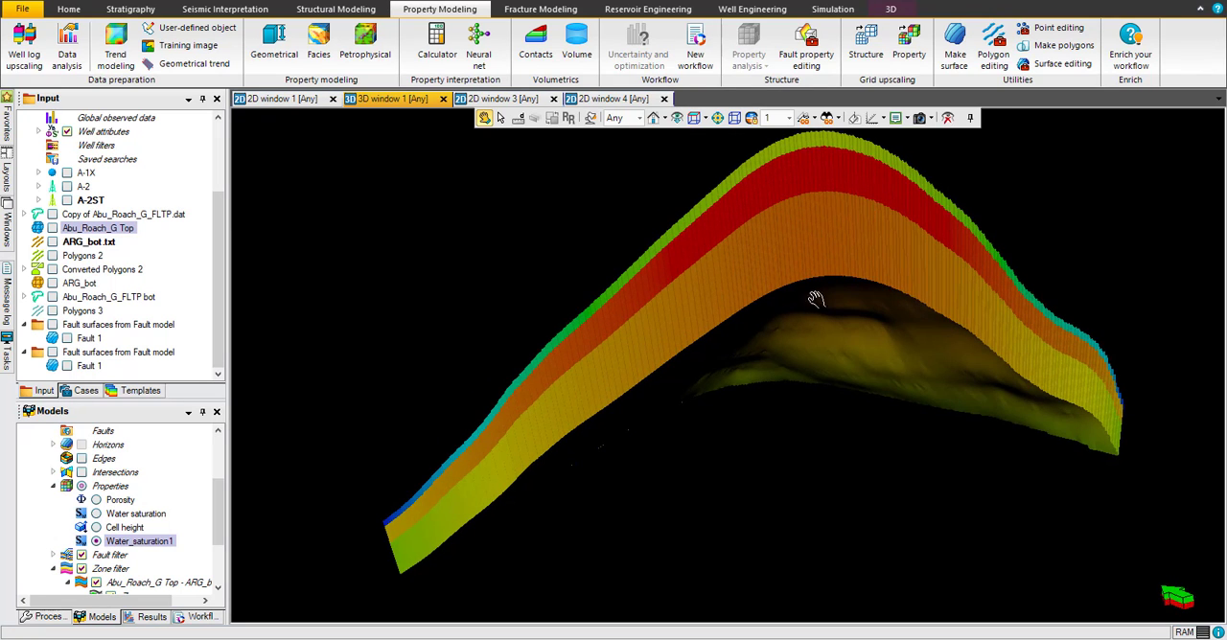
drag(748, 291, 811, 220)
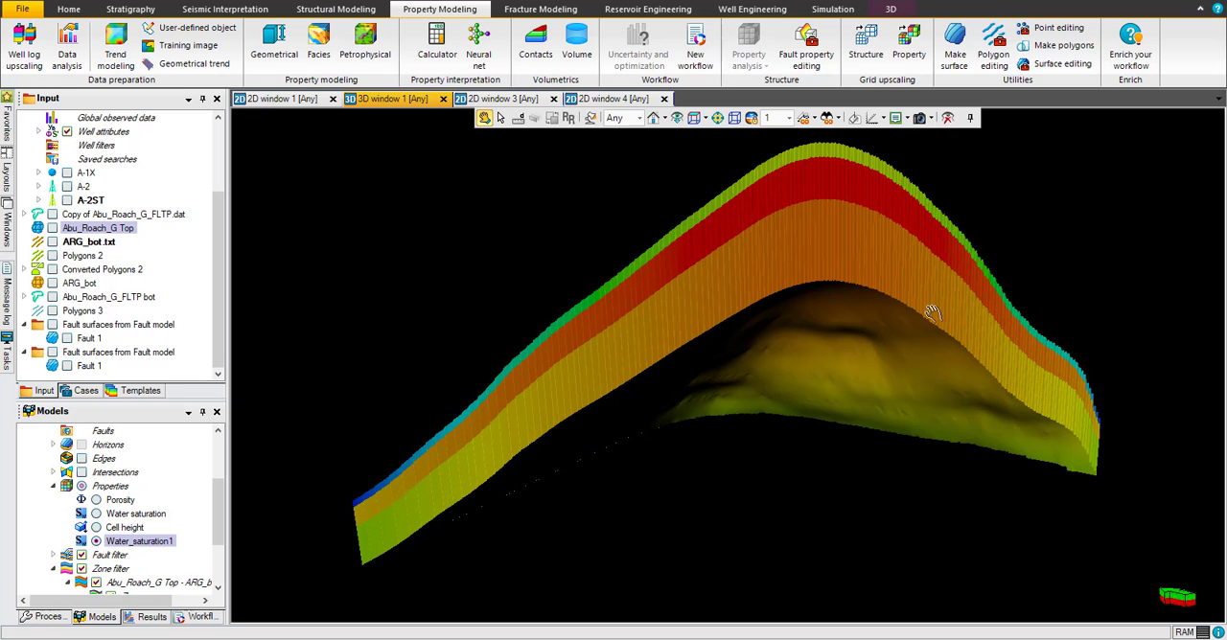
drag(652, 424, 674, 445)
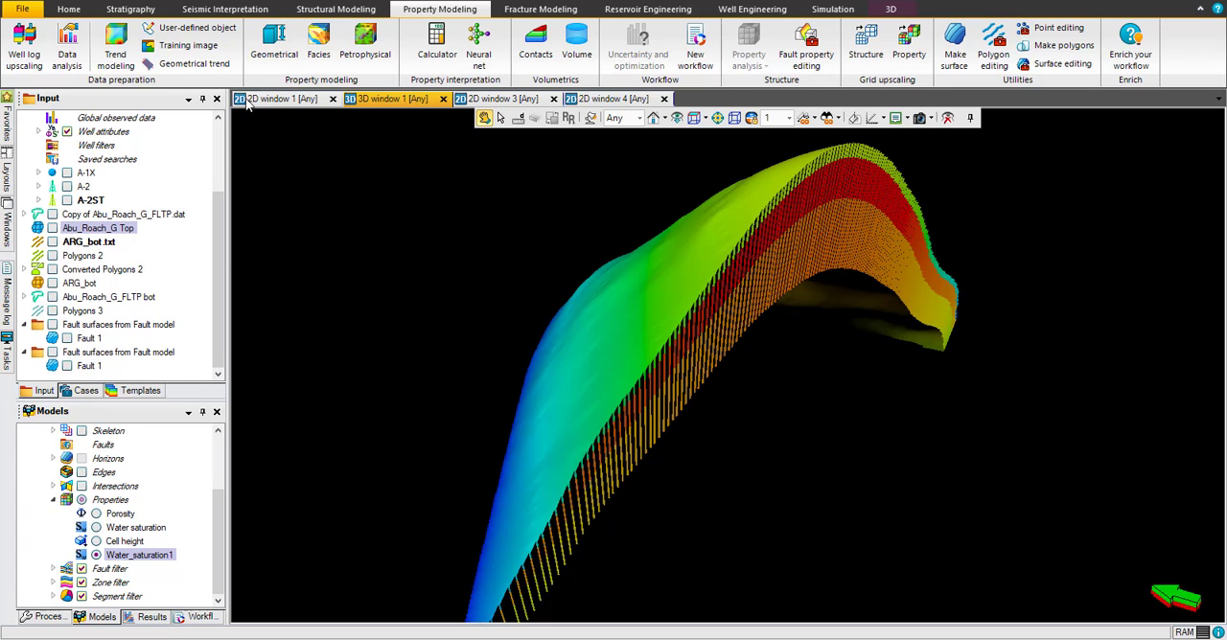
Step: Create a new property from the Permeability template using geometrical modeling with a constant value of 0
click(272, 54)
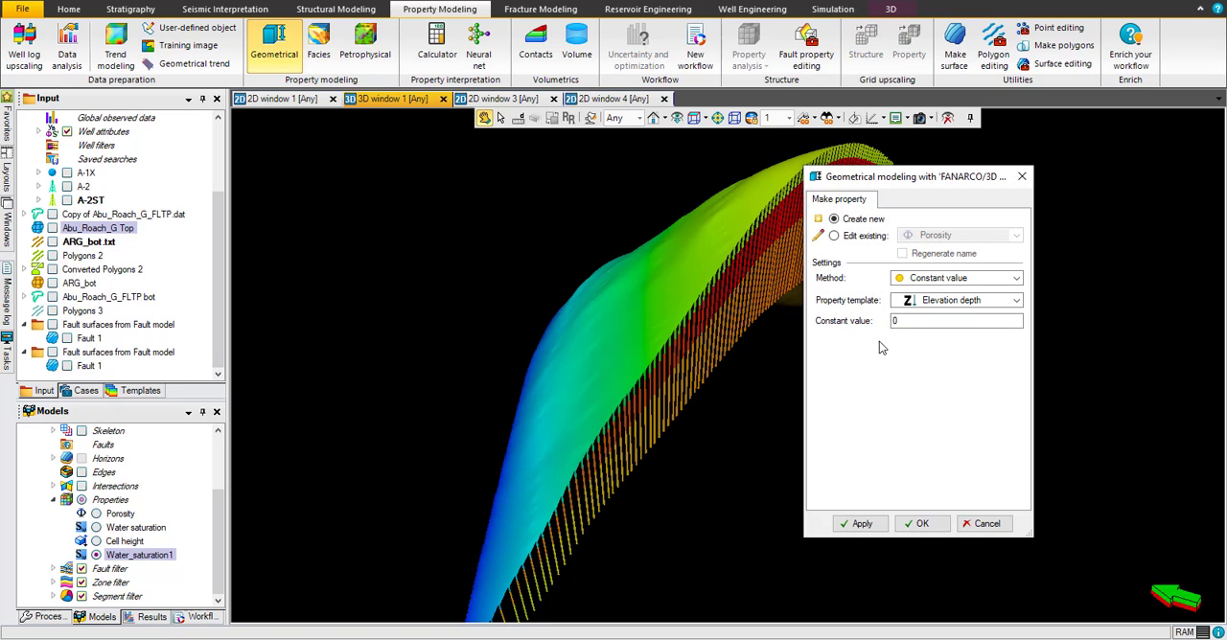
click(962, 300)
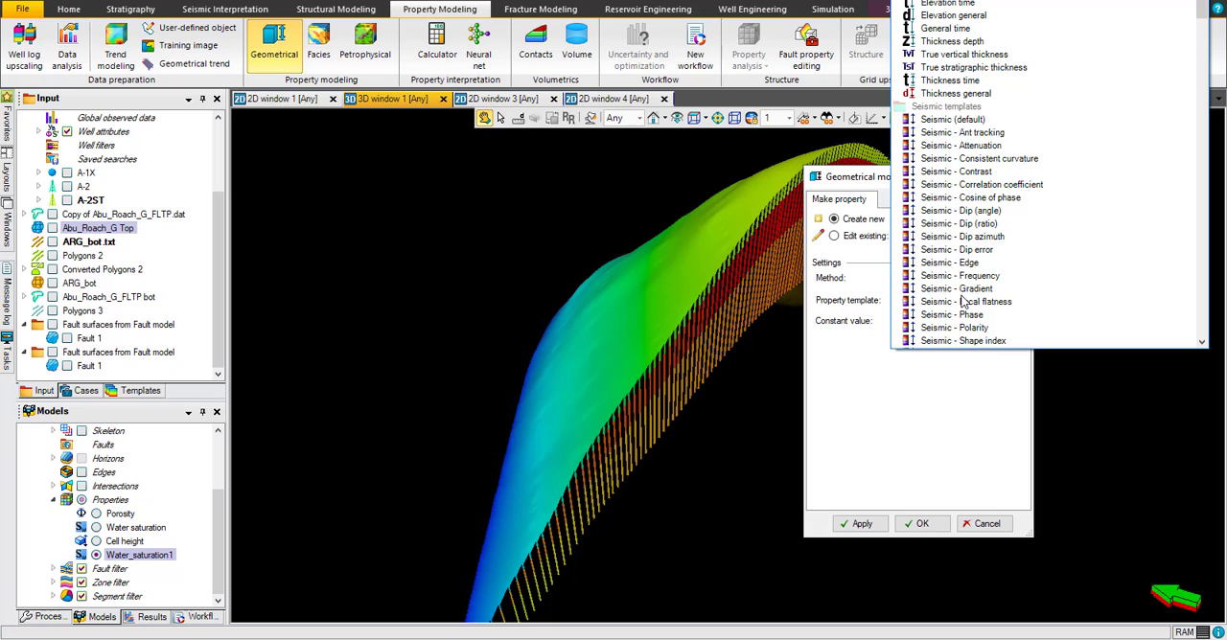
scroll(963, 303, down, 15)
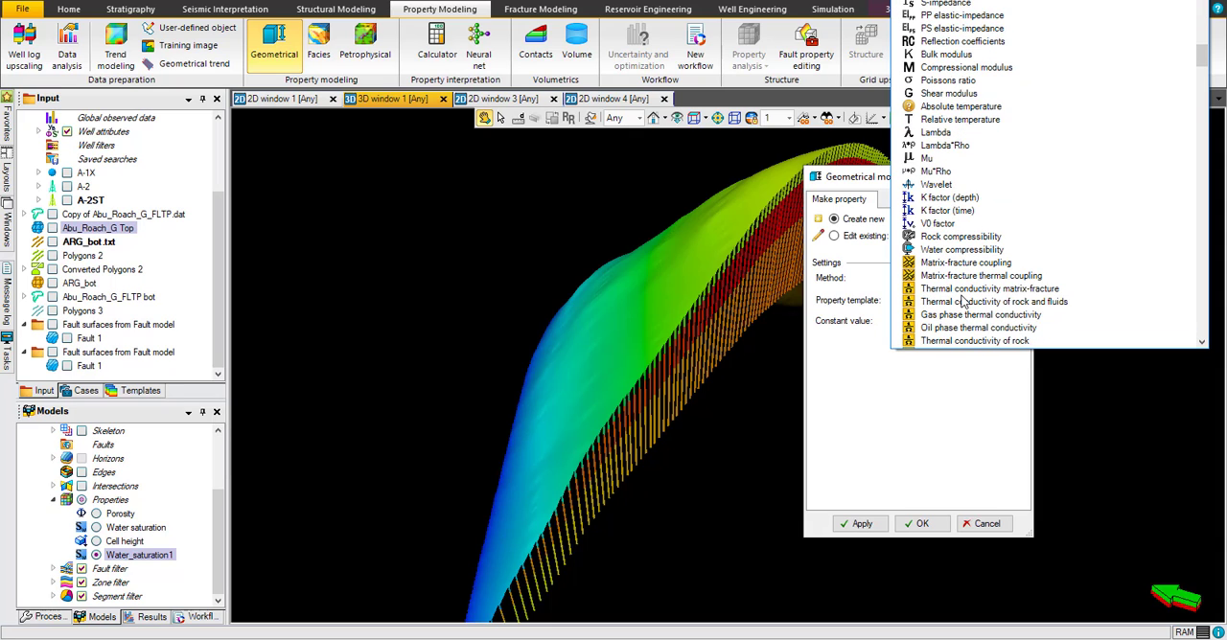
scroll(963, 303, down, 10)
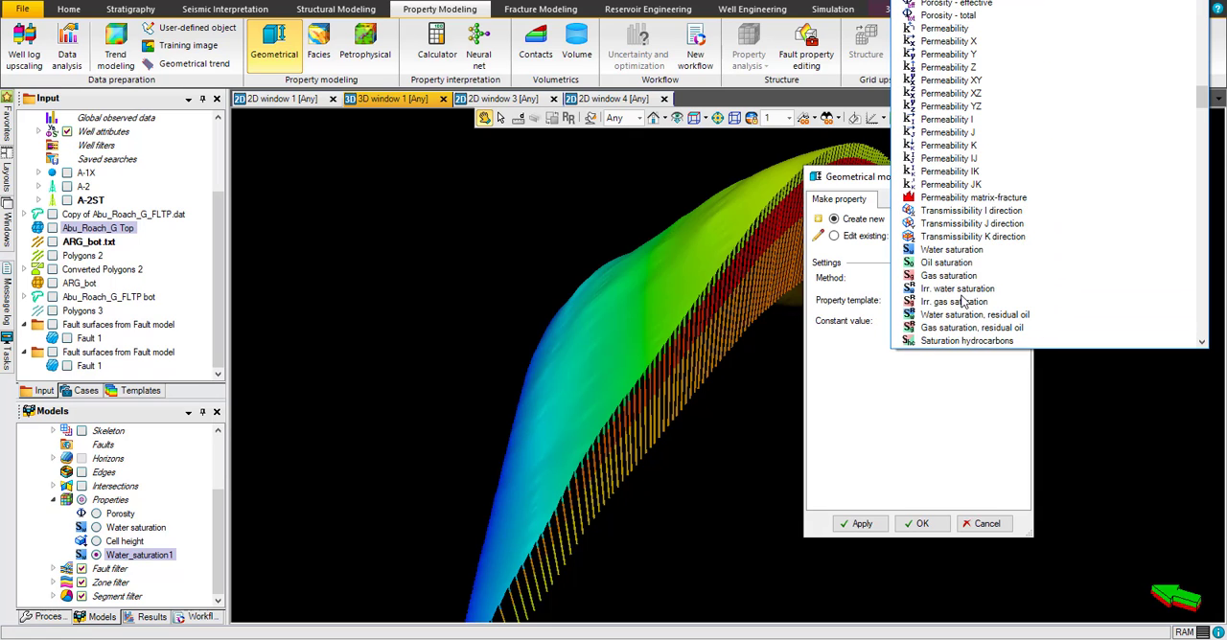
click(944, 29)
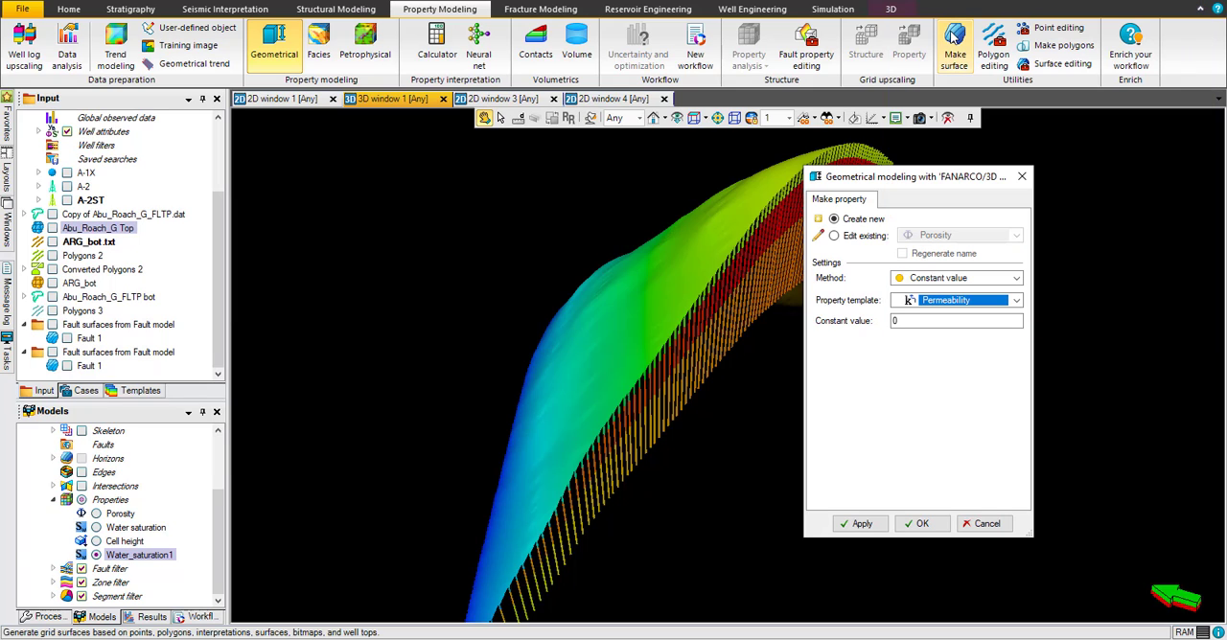
click(916, 527)
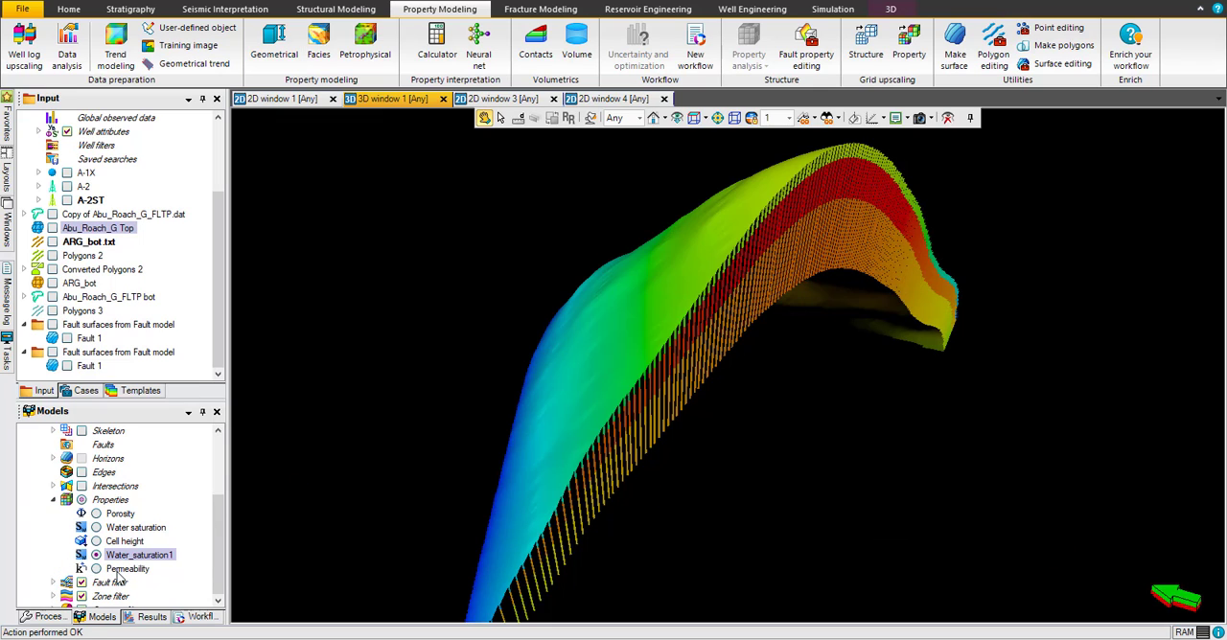
Step: Calculate the new property with the formula Permeability=Porosity*1500 in the property calculator, closing the calculator when done
click(116, 571)
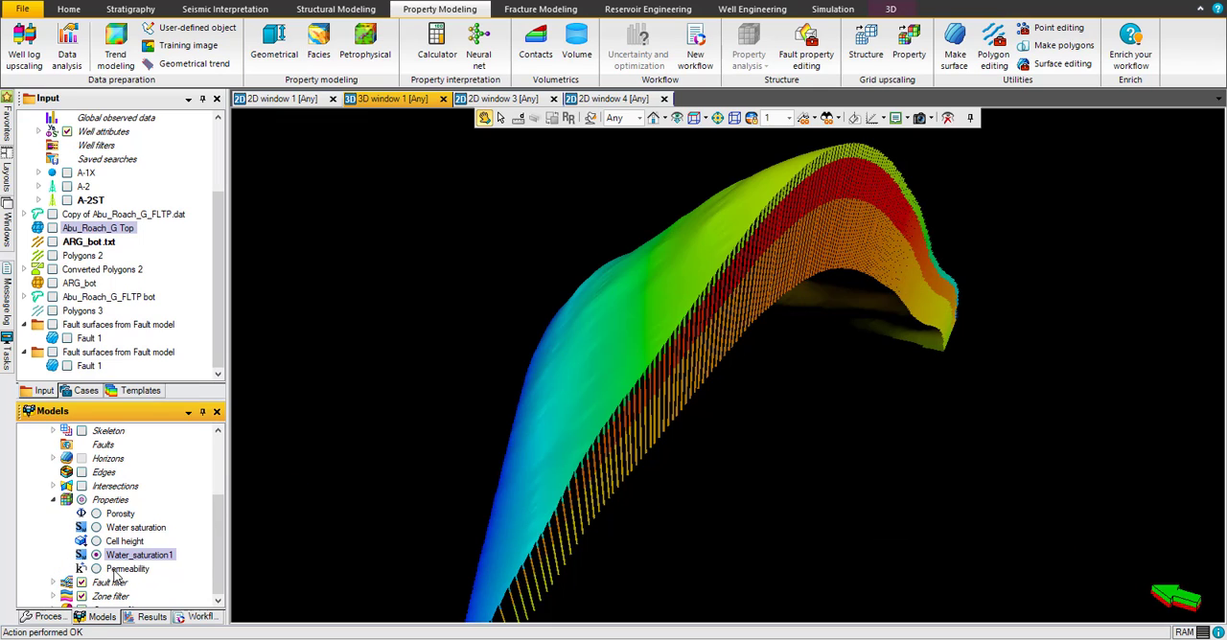
right_click(116, 571)
click(176, 505)
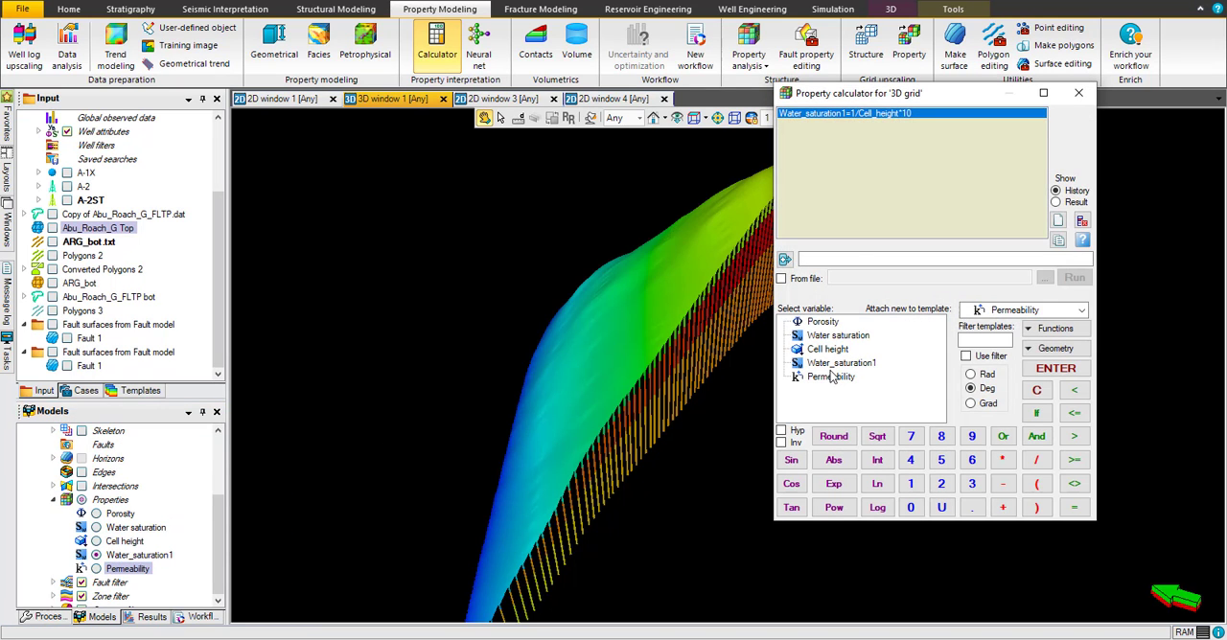
double_click(828, 377)
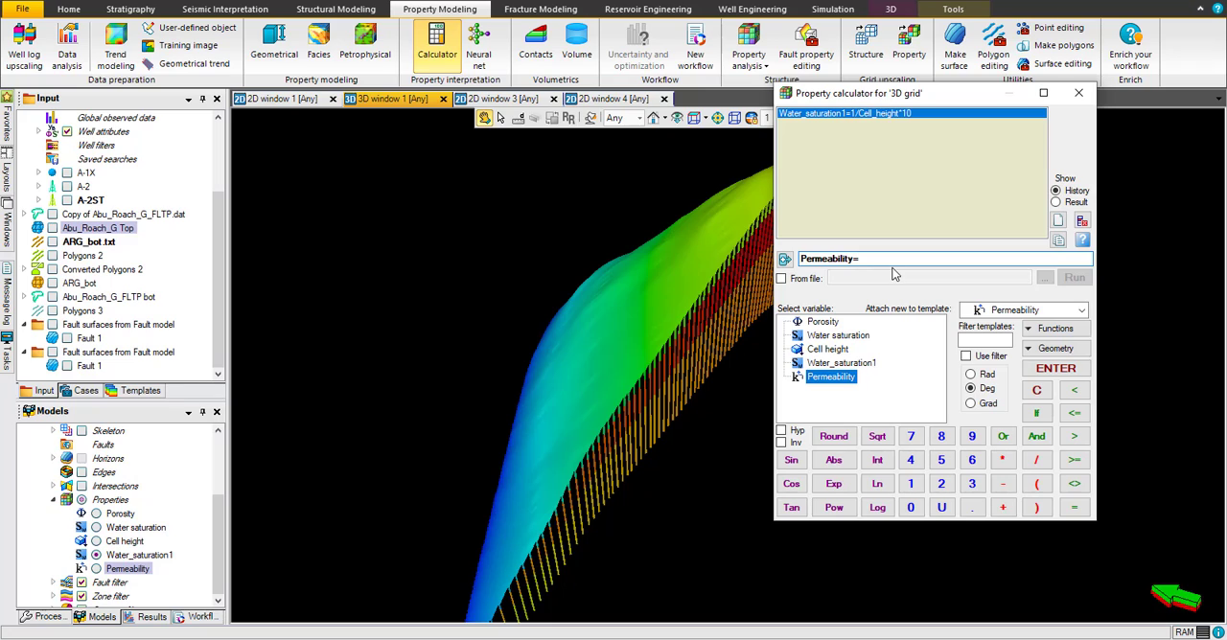
double_click(823, 323)
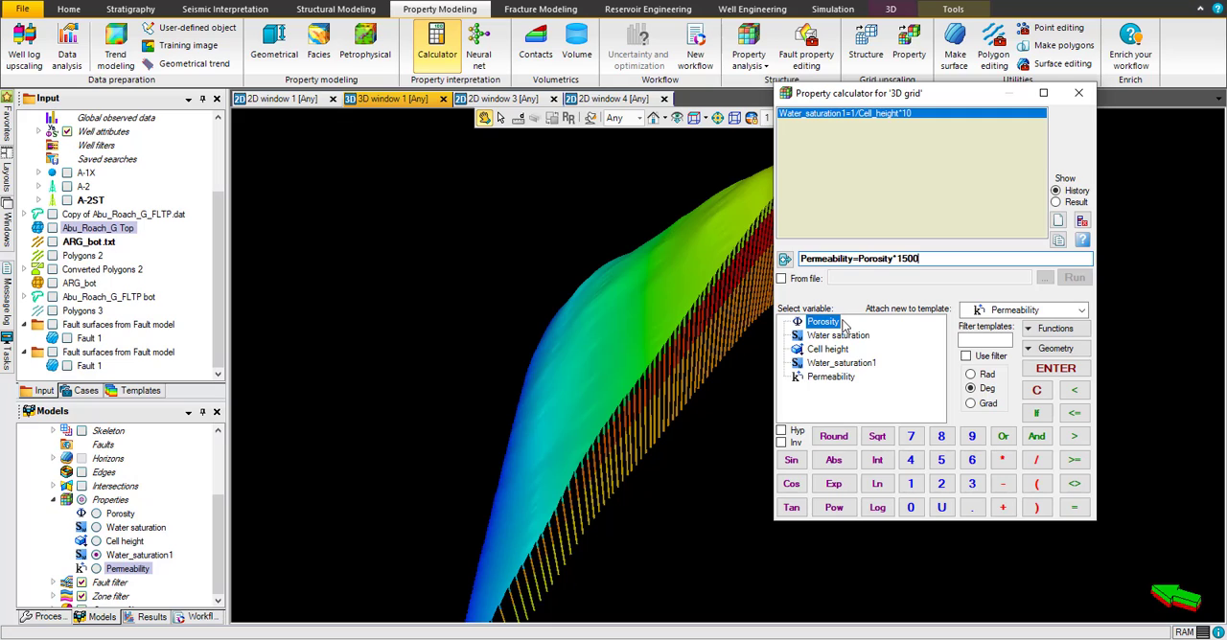
click(1060, 373)
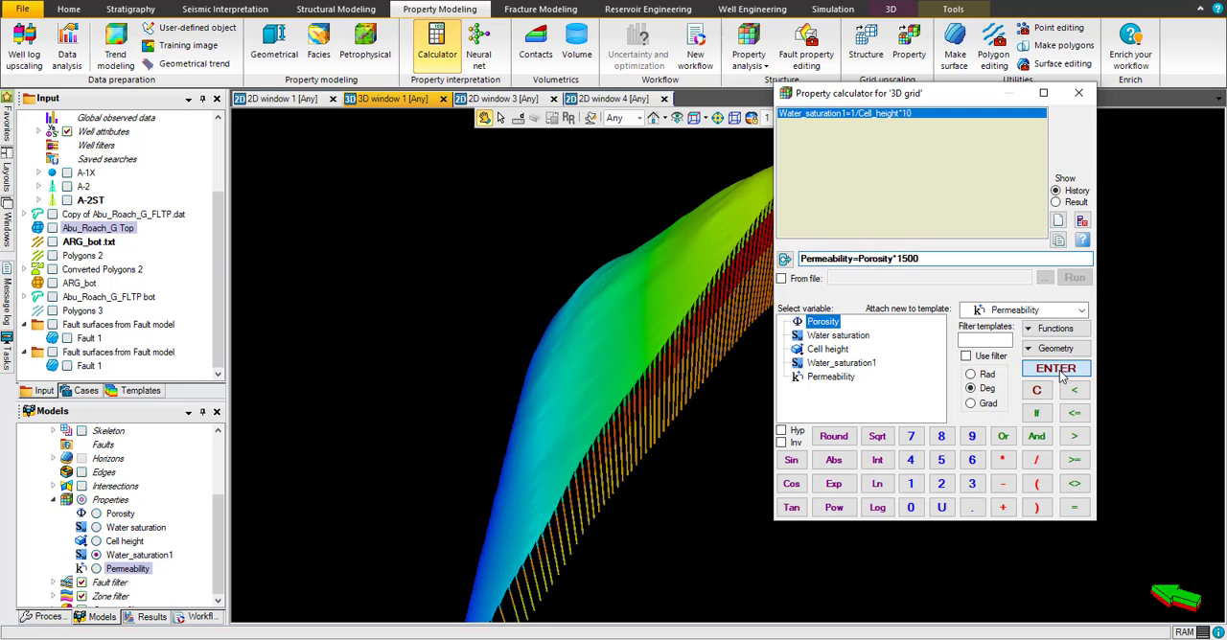
click(1081, 95)
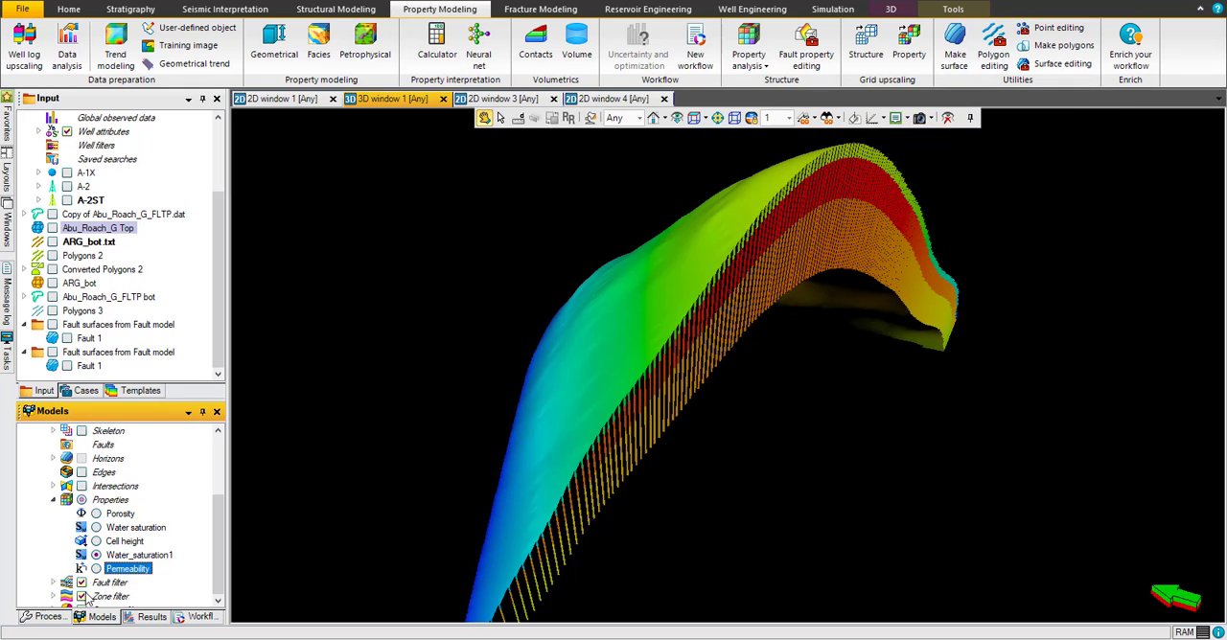
Step: Display the Permeability property in the 3D window and examine its statistics in the settings
click(96, 570)
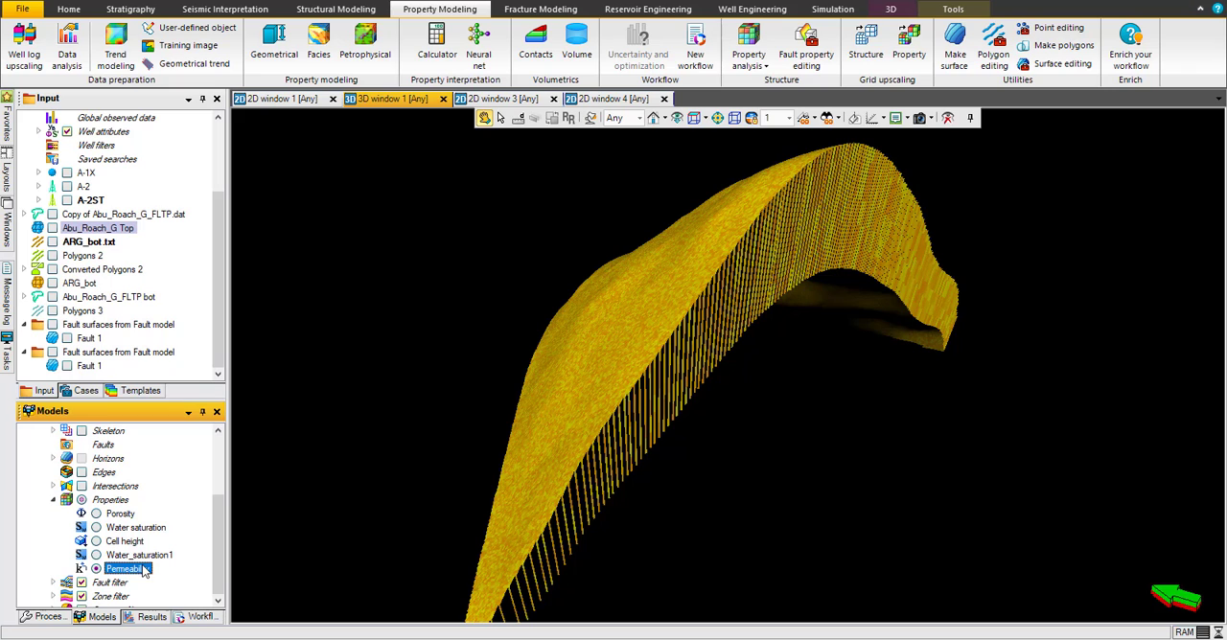
right_click(144, 571)
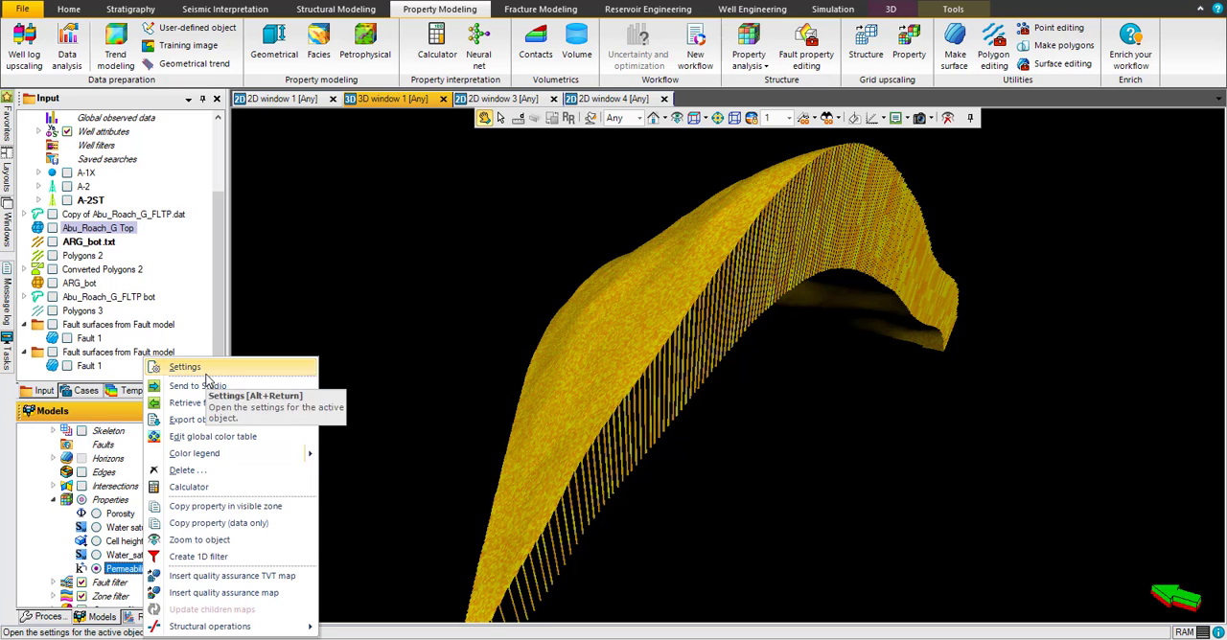
click(219, 370)
click(254, 154)
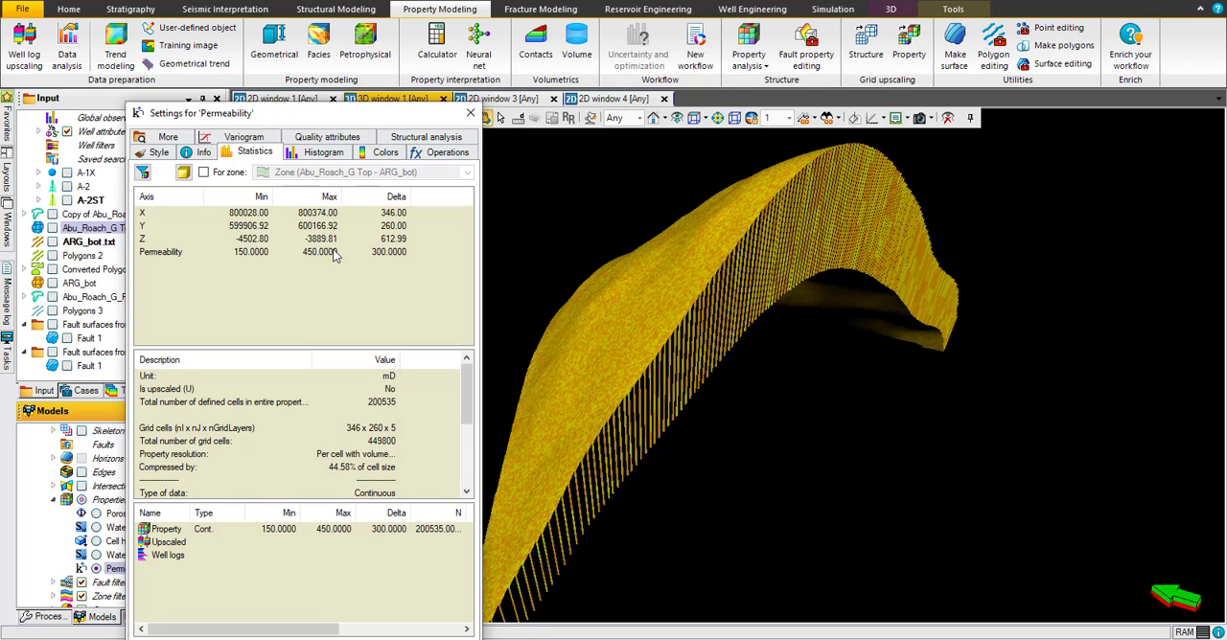
Step: Give Permeability a local color table with limits defined in the table, setting the maximum to 450
click(380, 152)
click(182, 201)
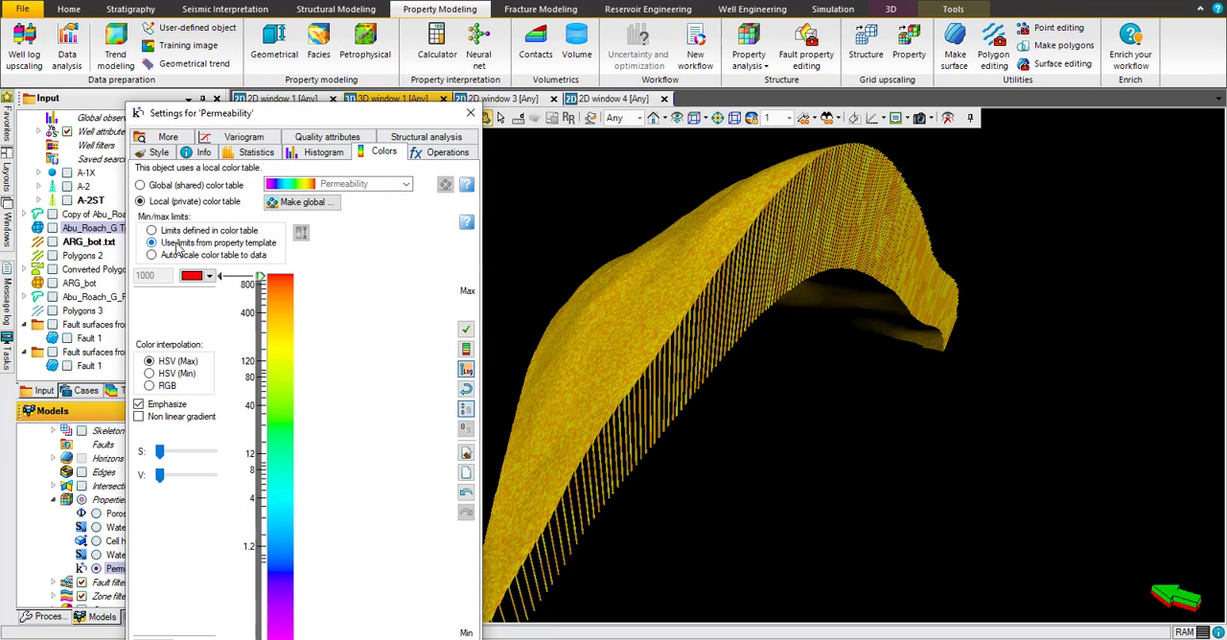
click(174, 231)
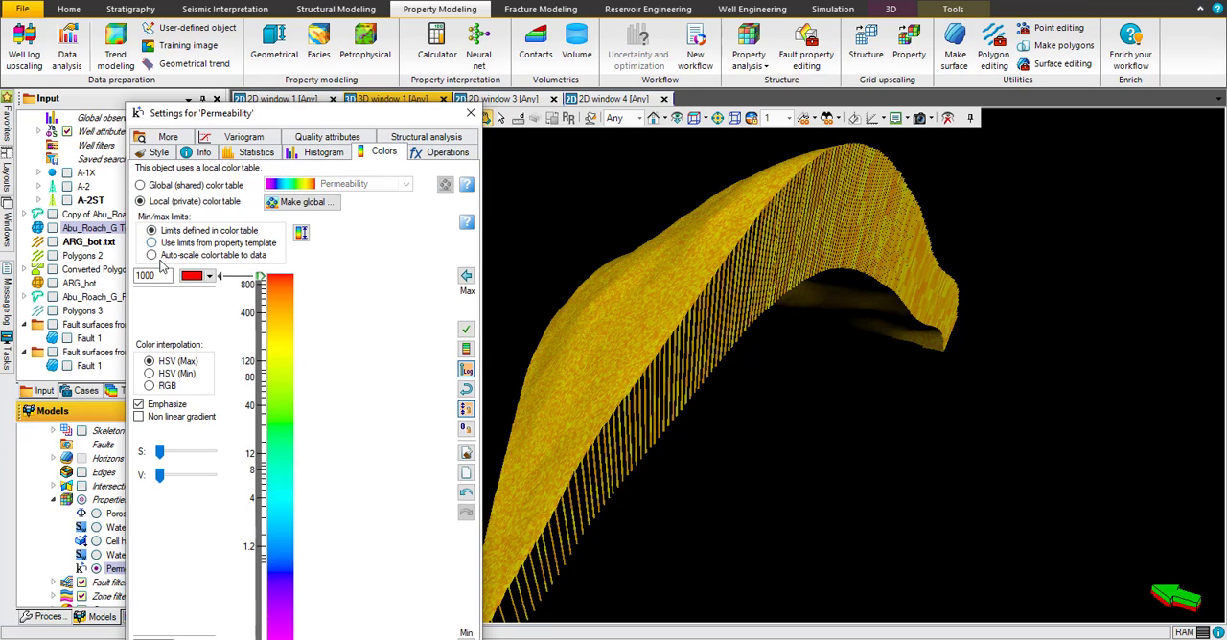
click(156, 276)
drag(138, 277, 112, 277)
text(450)
drag(264, 114, 336, 35)
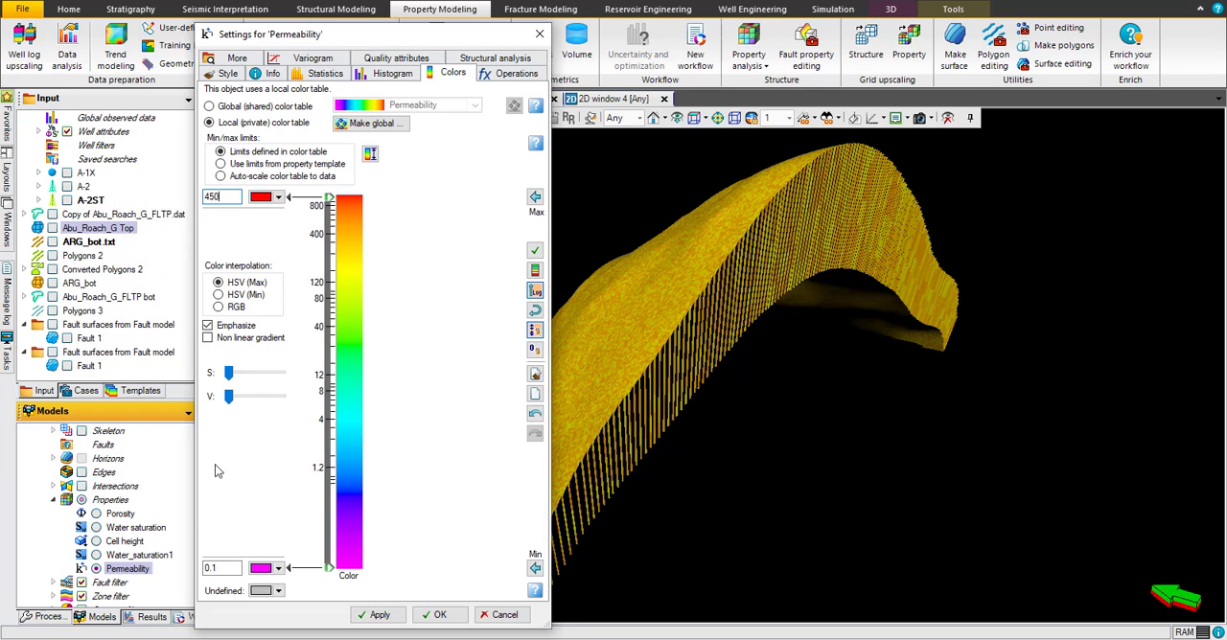
Step: Set the minimum color limit of Permeability to 150, apply it and close the settings
drag(230, 569, 181, 564)
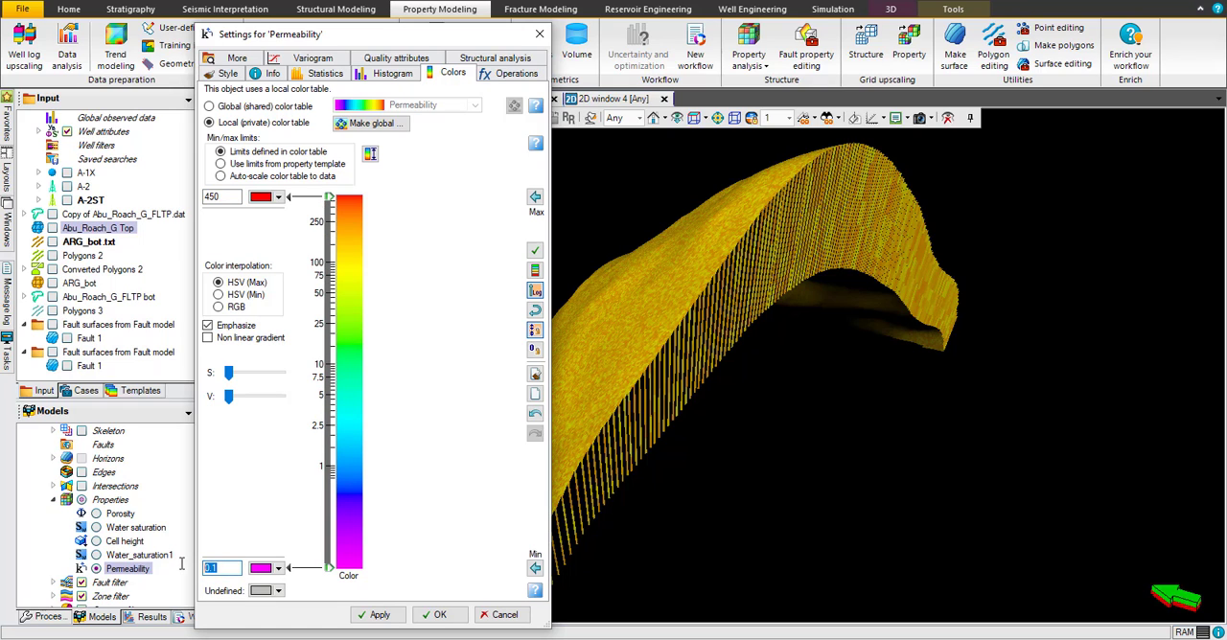
text(150)
click(376, 614)
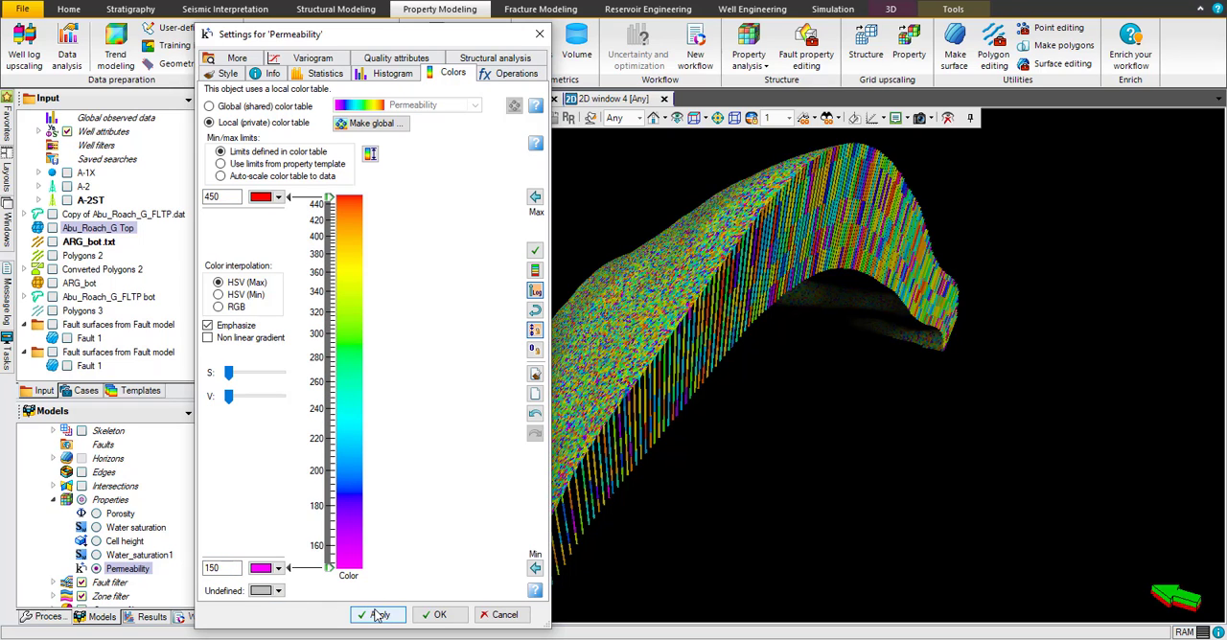
click(431, 617)
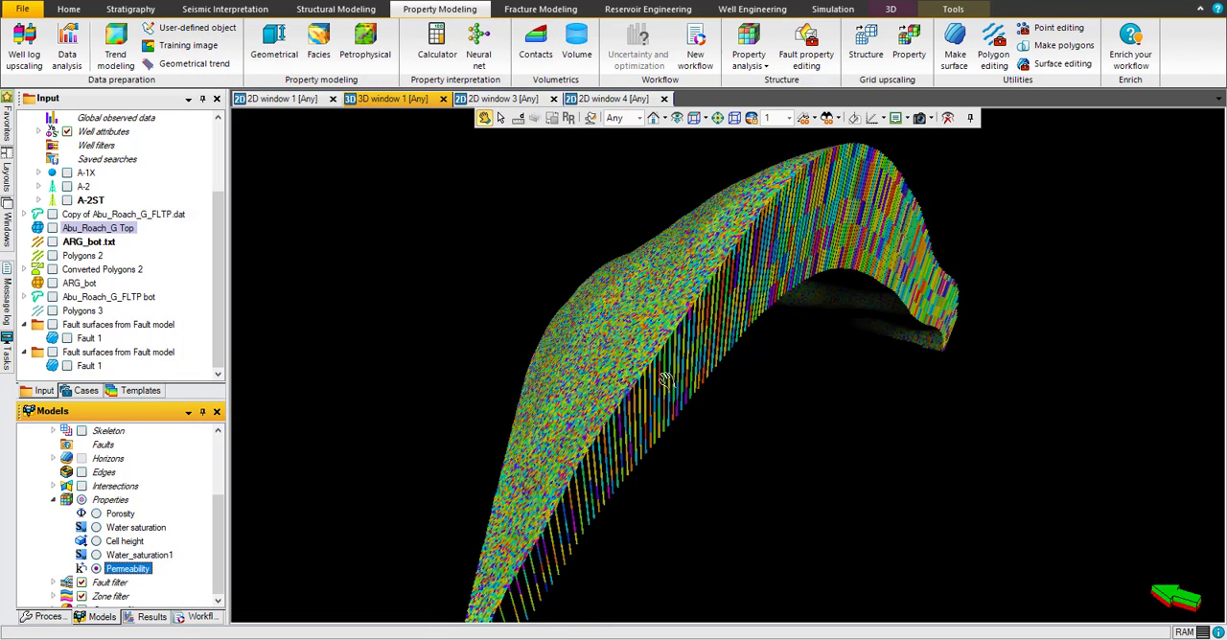
Step: Display Water_saturation1 again and examine its distribution across the layers from several viewing angles
click(96, 556)
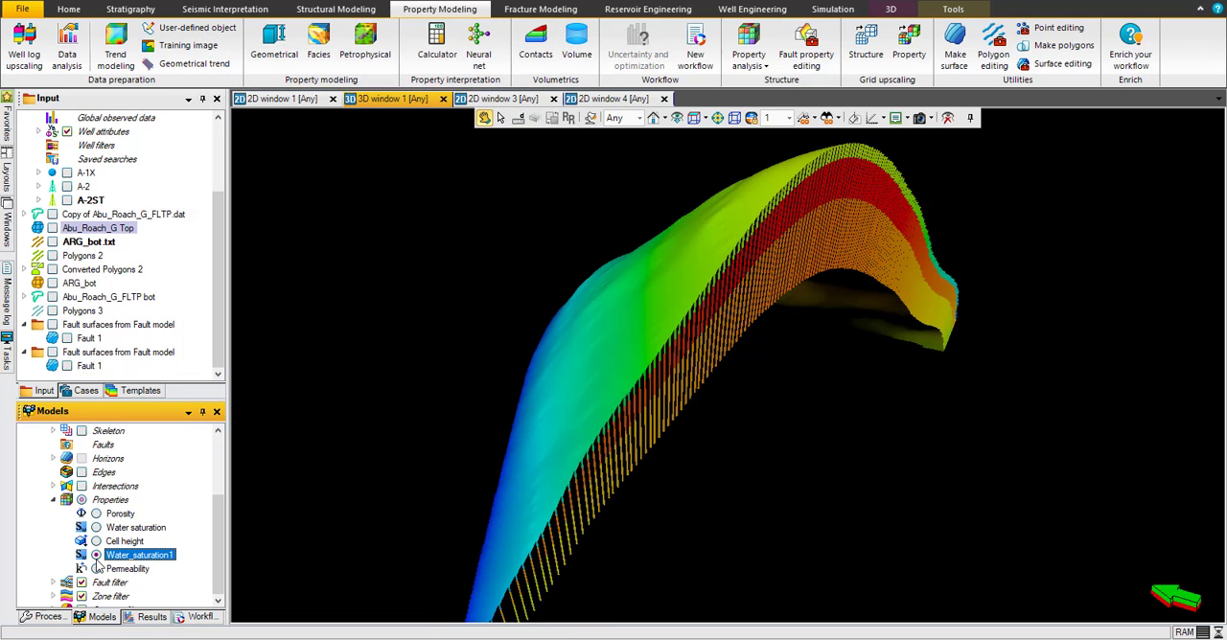
drag(657, 353, 607, 357)
drag(836, 242, 780, 259)
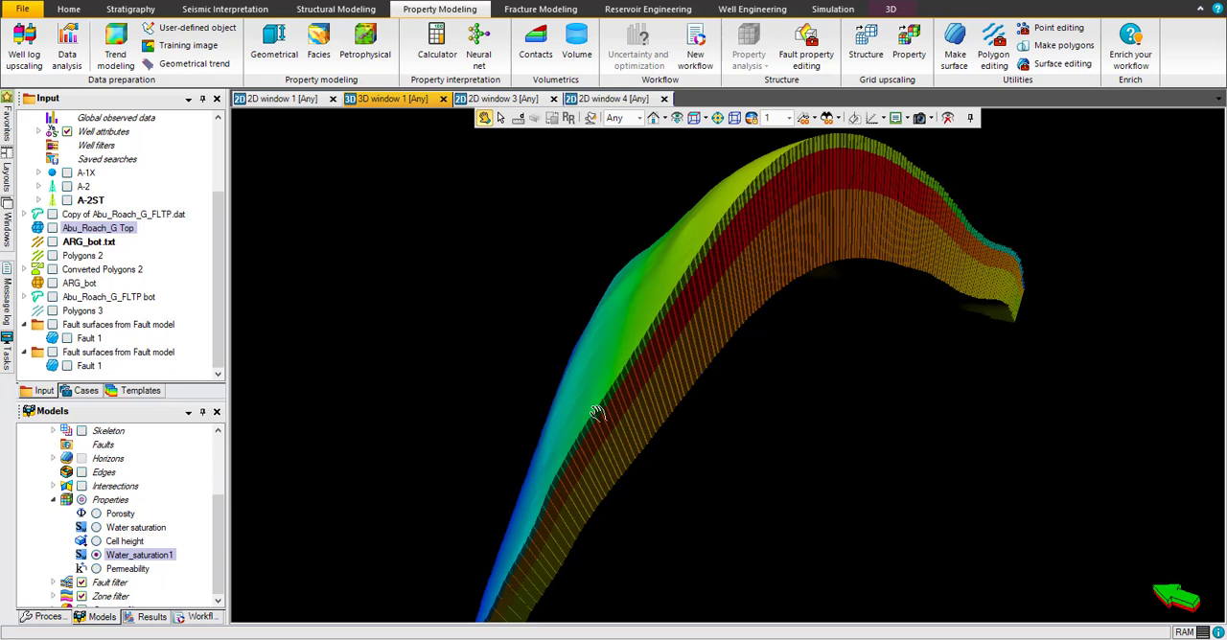
drag(673, 325, 731, 311)
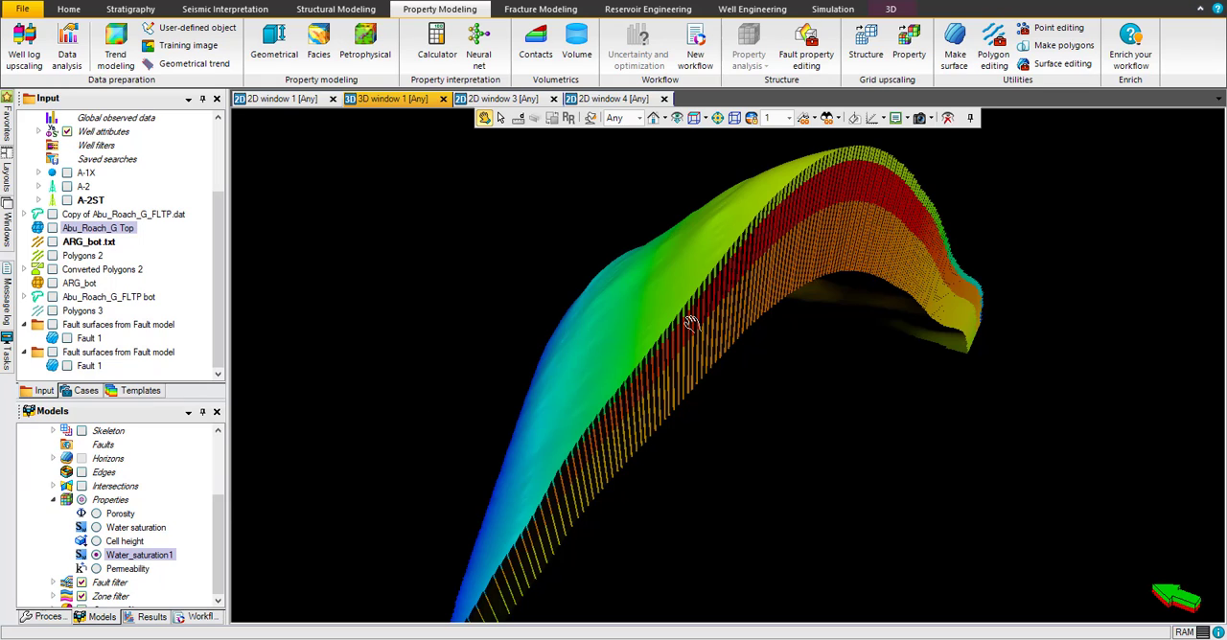
drag(686, 316, 668, 292)
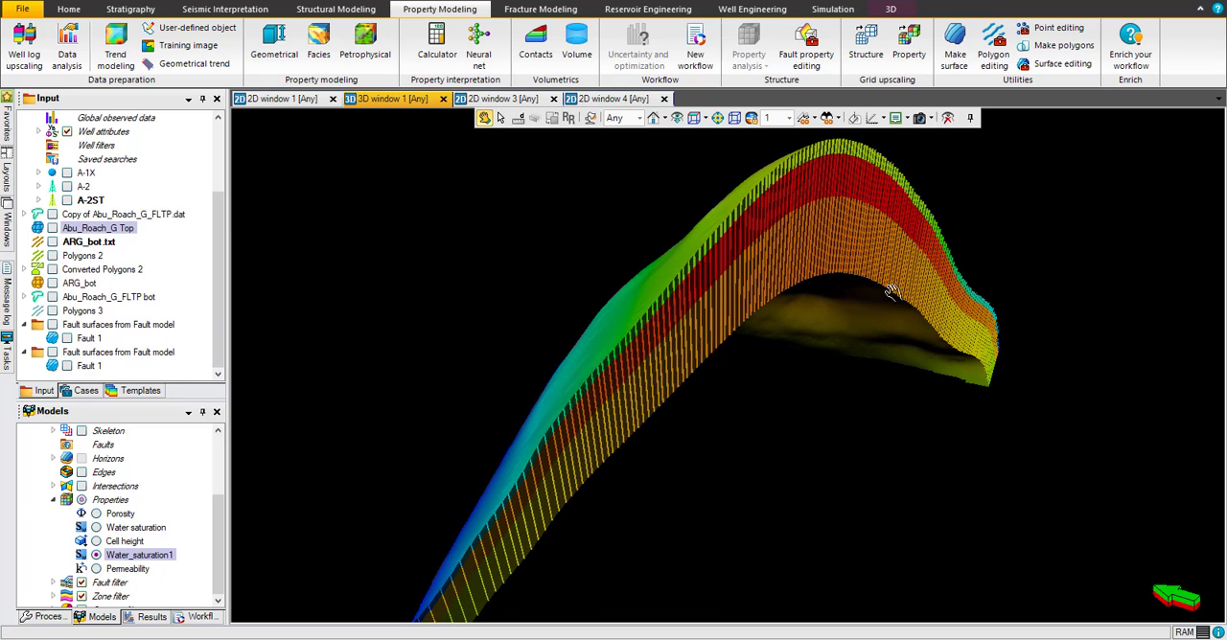
drag(893, 292, 840, 301)
drag(740, 260, 752, 223)
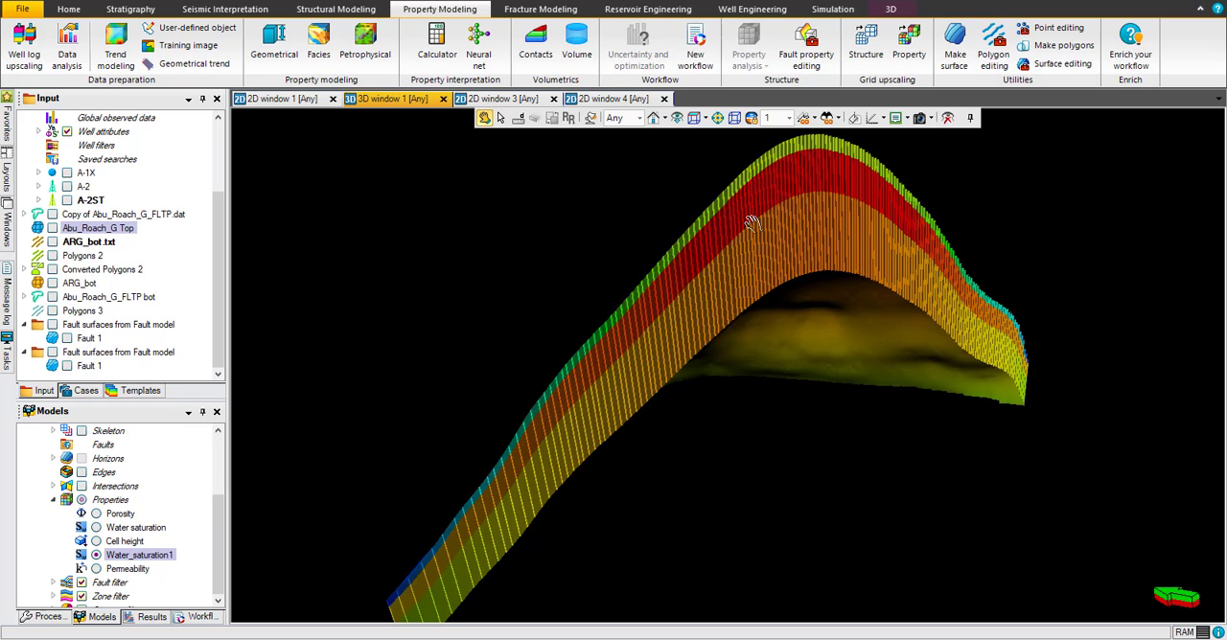
drag(697, 335, 729, 400)
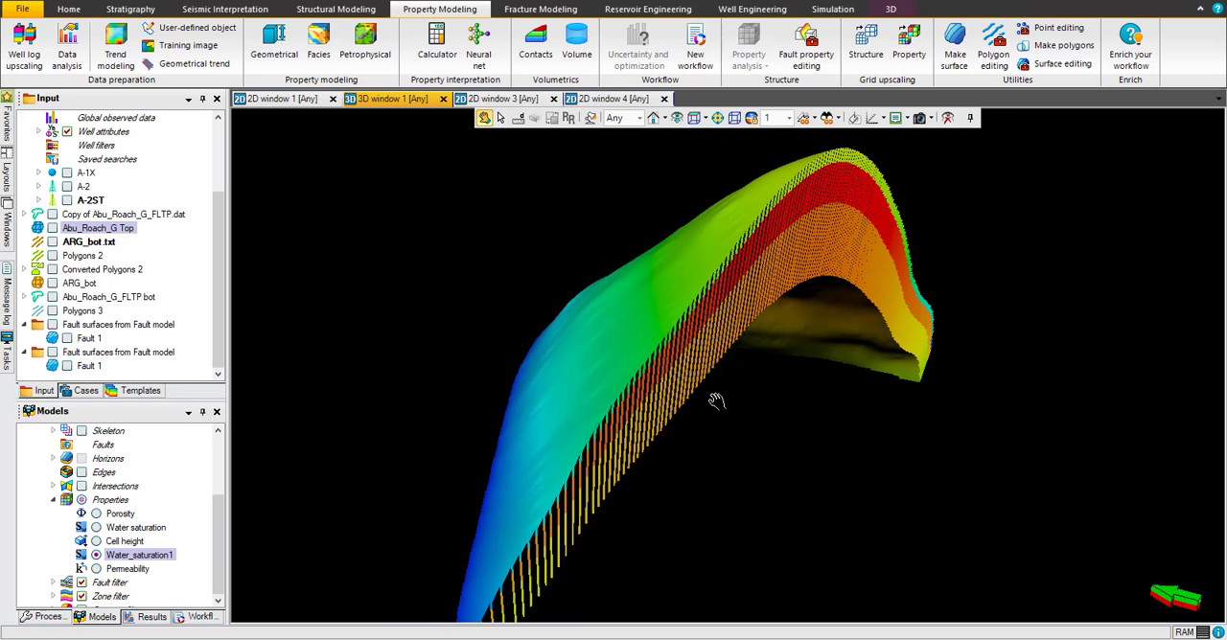